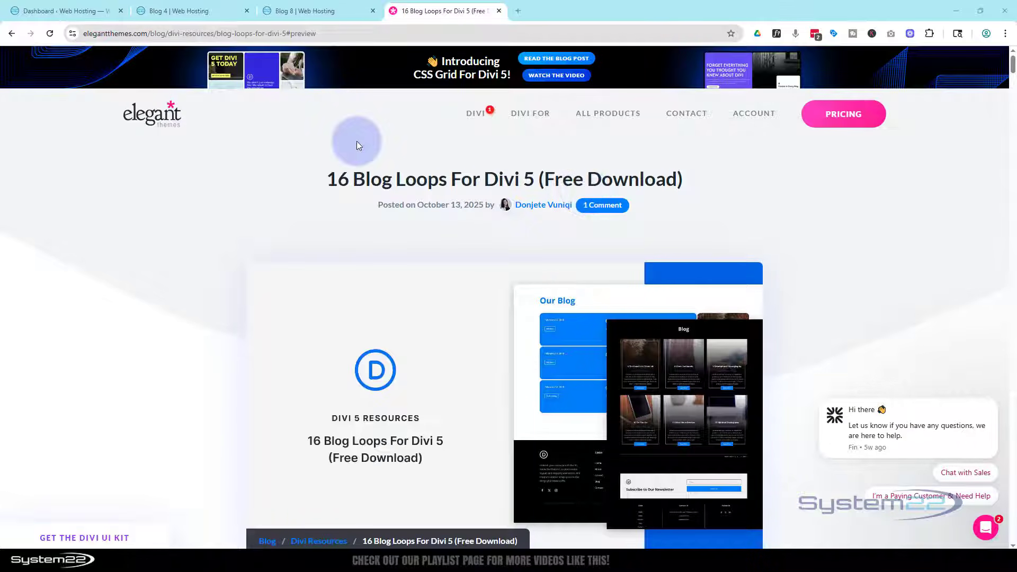
Highlight the article's address and review the Blog 4 demo page from its post cards down to the newsletter and footer.
{"action": "left_click_drag", "start_coordinate": [328, 33], "coordinate": [83, 33]}
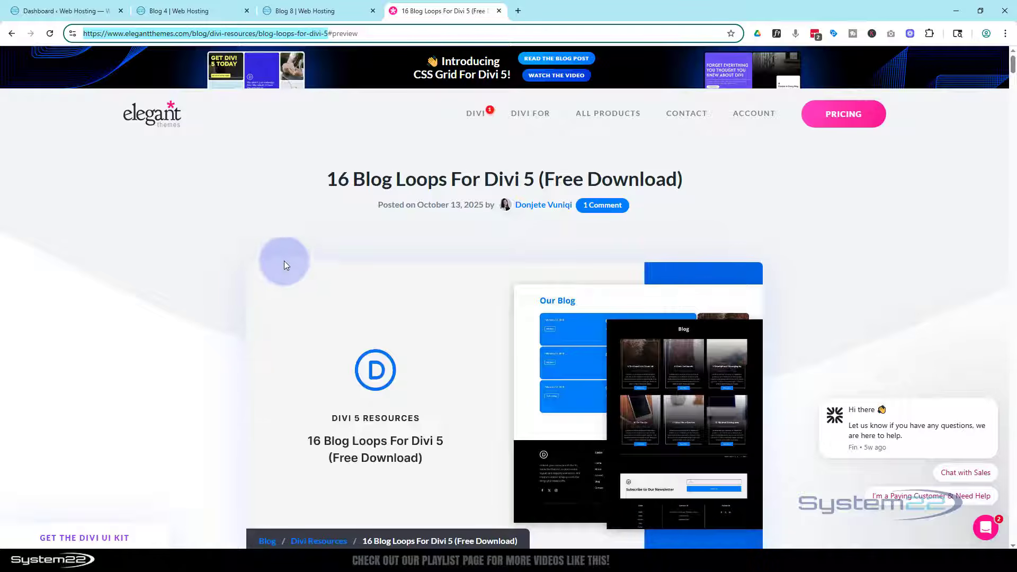
{"action": "left_click", "coordinate": [190, 11]}
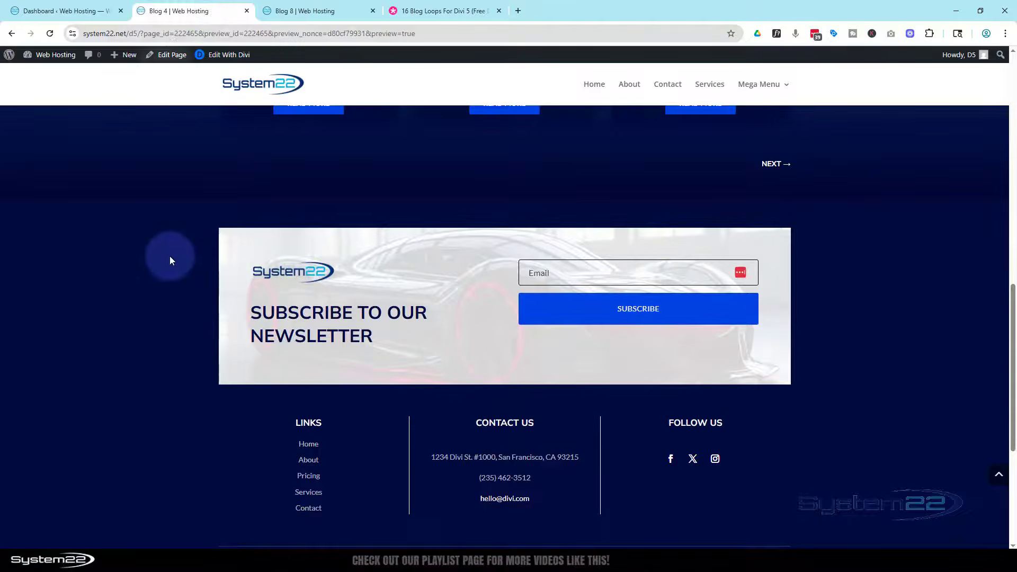
{"action": "scroll", "coordinate": [169, 254], "scroll_direction": "up", "scroll_amount": 15}
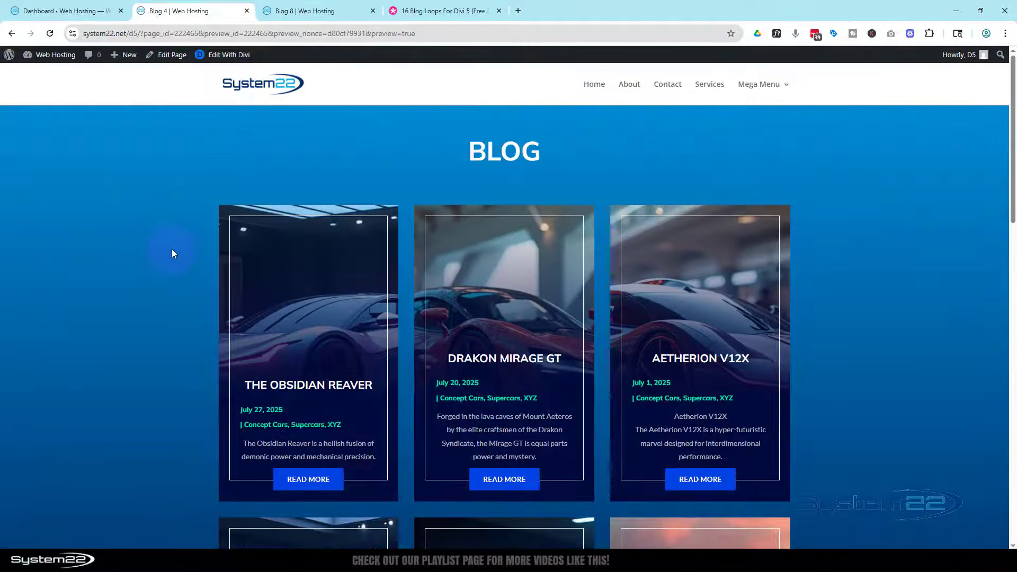
{"action": "scroll", "coordinate": [172, 254], "scroll_direction": "down", "scroll_amount": 4}
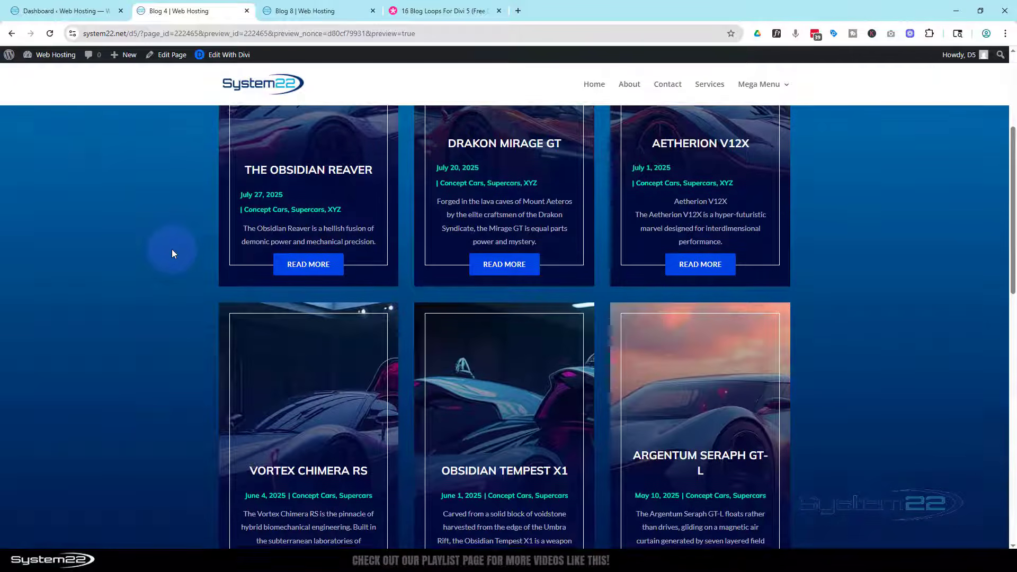
{"action": "scroll", "coordinate": [171, 250], "scroll_direction": "down", "scroll_amount": 4}
{"action": "scroll", "coordinate": [171, 254], "scroll_direction": "down", "scroll_amount": 4}
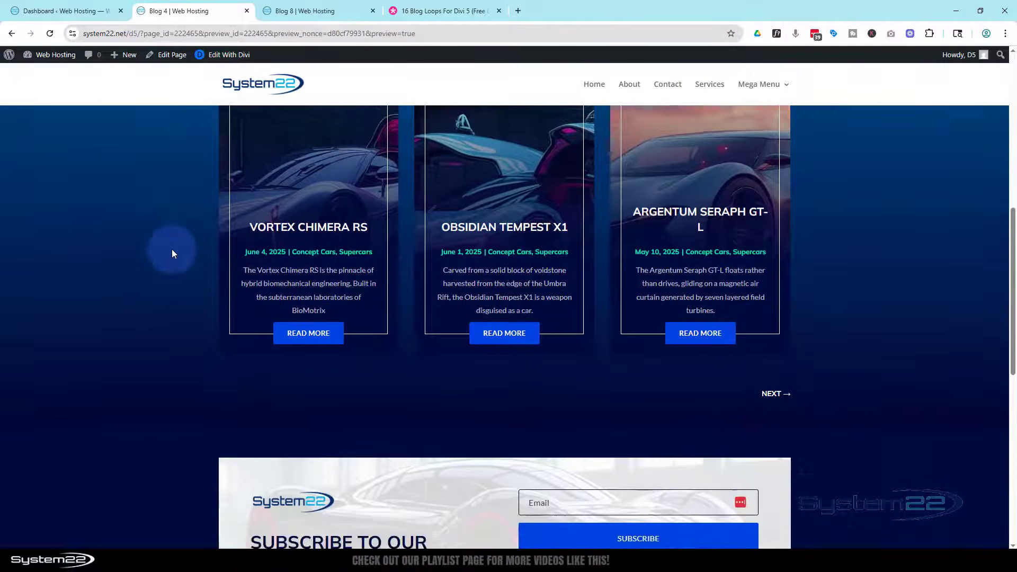
{"action": "scroll", "coordinate": [172, 253], "scroll_direction": "down", "scroll_amount": 1}
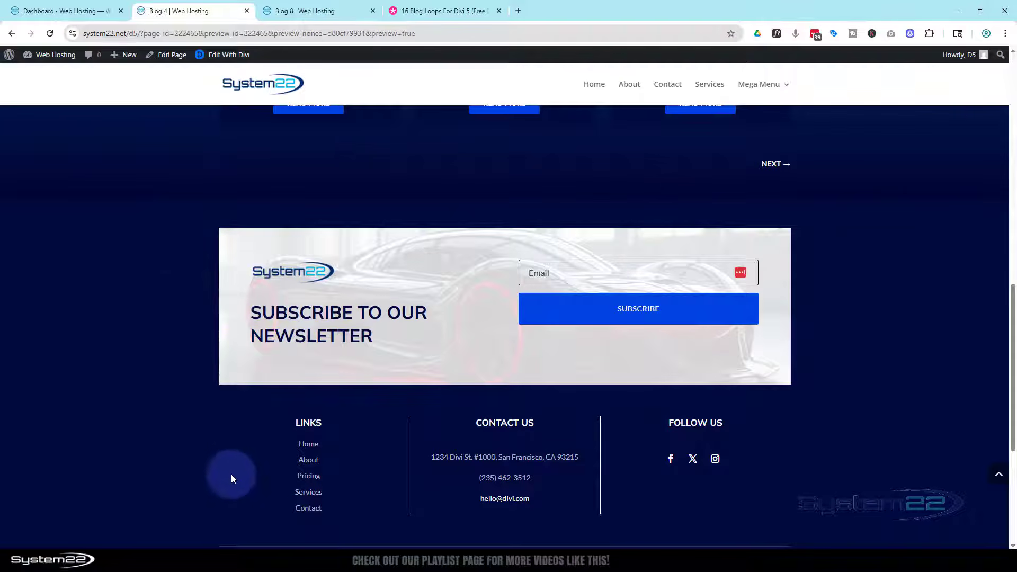
Review the Blog 8 demo page, including its featured posts, smaller post grid and newsletter section.
{"action": "left_click", "coordinate": [301, 9]}
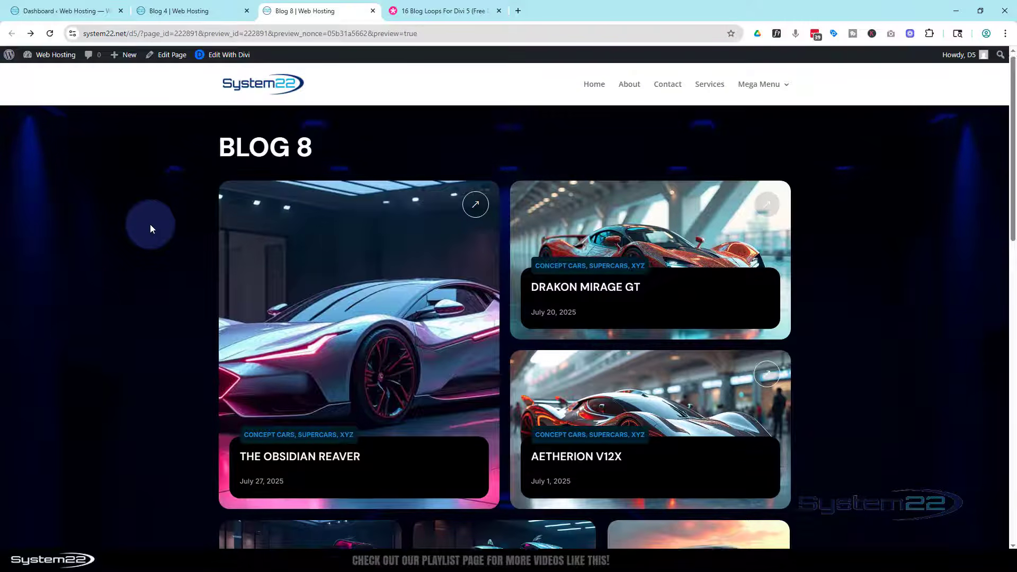
{"action": "scroll", "coordinate": [151, 229], "scroll_direction": "down", "scroll_amount": 5}
{"action": "scroll", "coordinate": [151, 229], "scroll_direction": "down", "scroll_amount": 3}
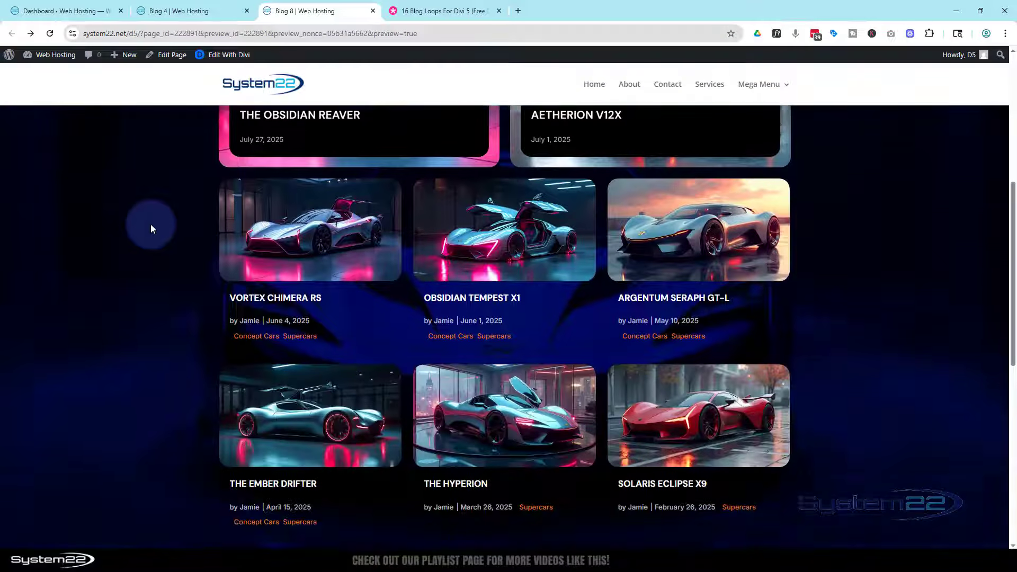
{"action": "scroll", "coordinate": [150, 228], "scroll_direction": "down", "scroll_amount": 4}
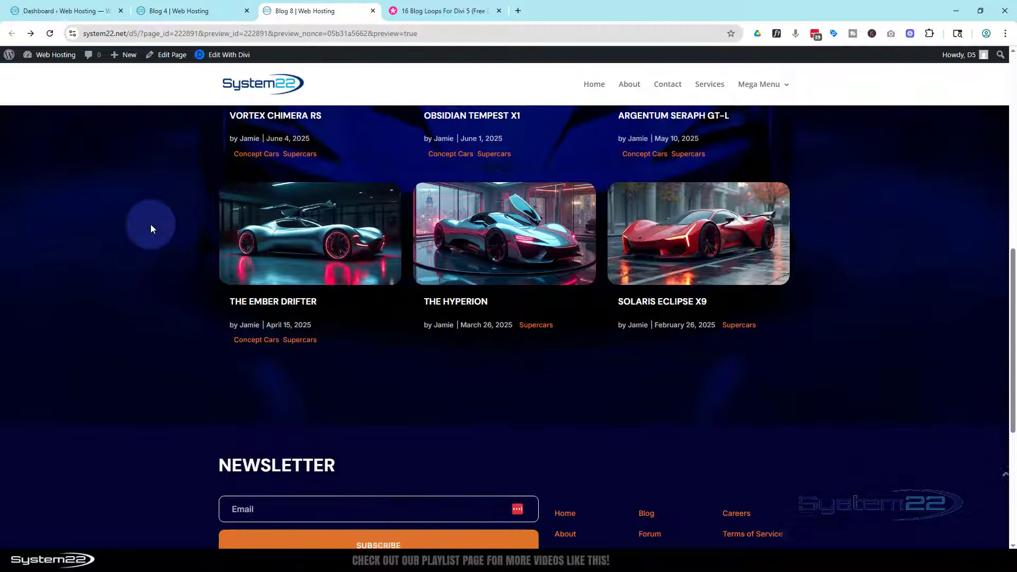
{"action": "scroll", "coordinate": [151, 227], "scroll_direction": "up", "scroll_amount": 10}
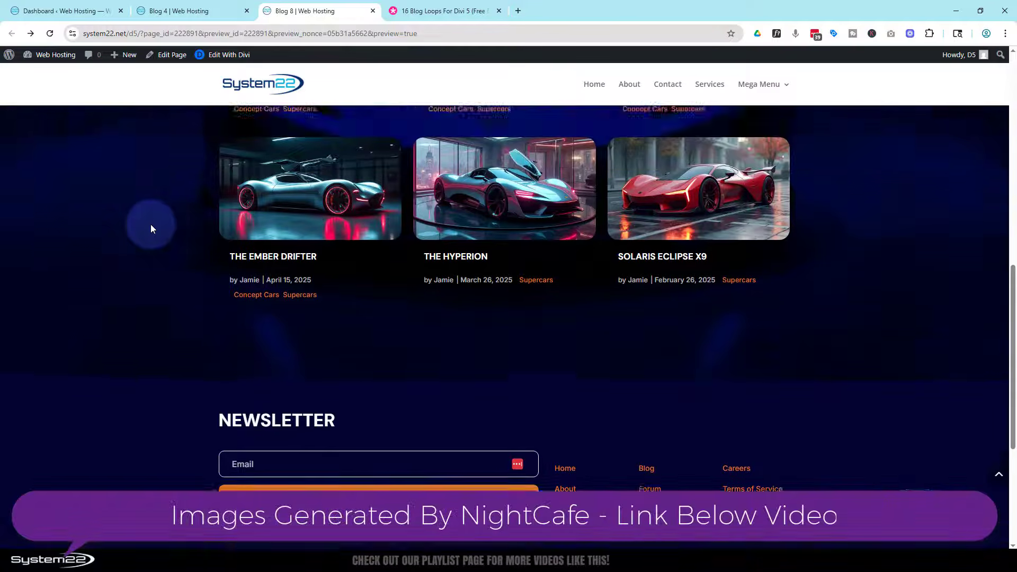
{"action": "scroll", "coordinate": [151, 228], "scroll_direction": "up", "scroll_amount": 3}
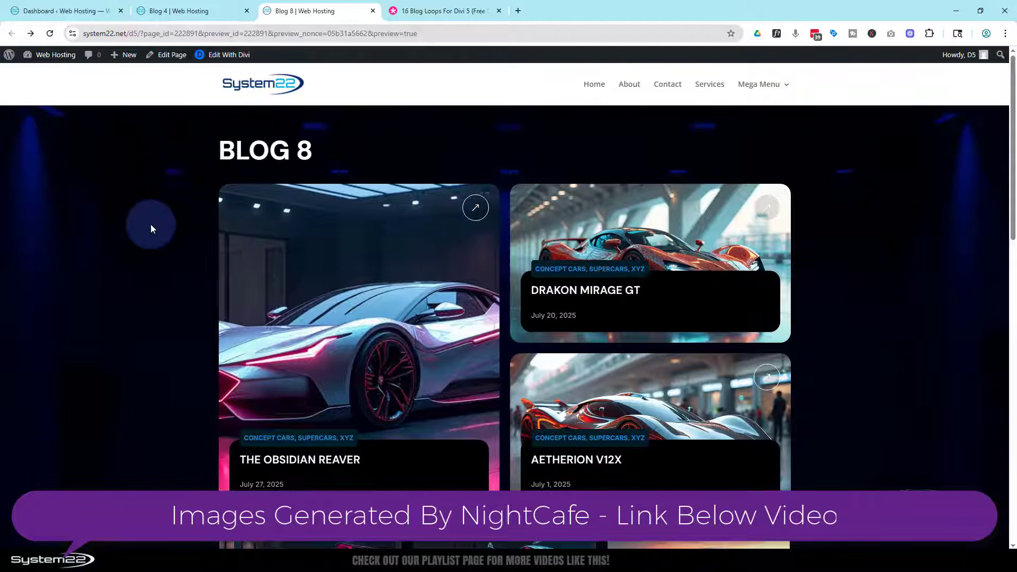
Return to the 16 Blog Loops For Divi 5 article and examine the loop designs in its Preview section.
{"action": "left_click", "coordinate": [445, 11]}
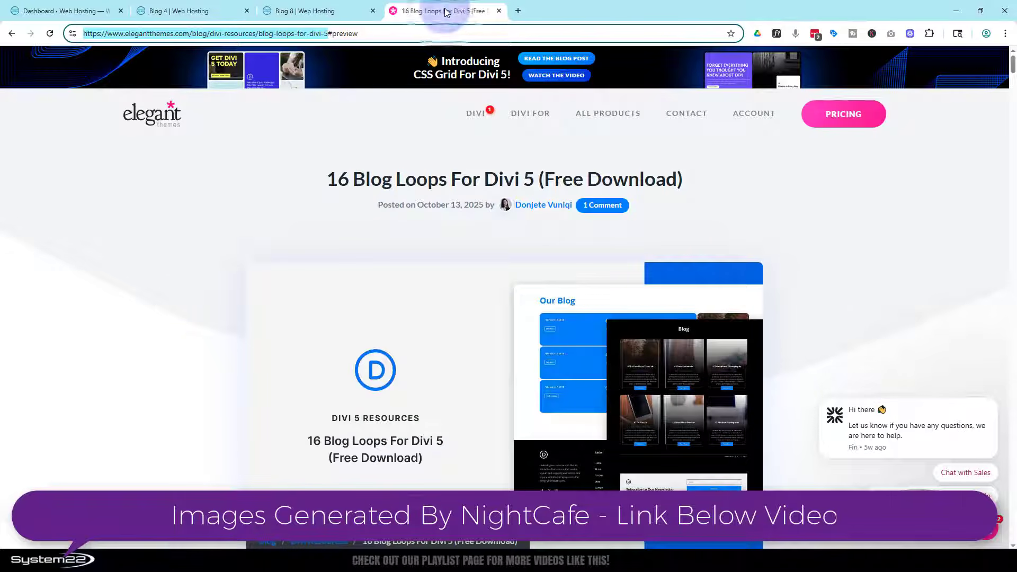
{"action": "left_click", "coordinate": [351, 188]}
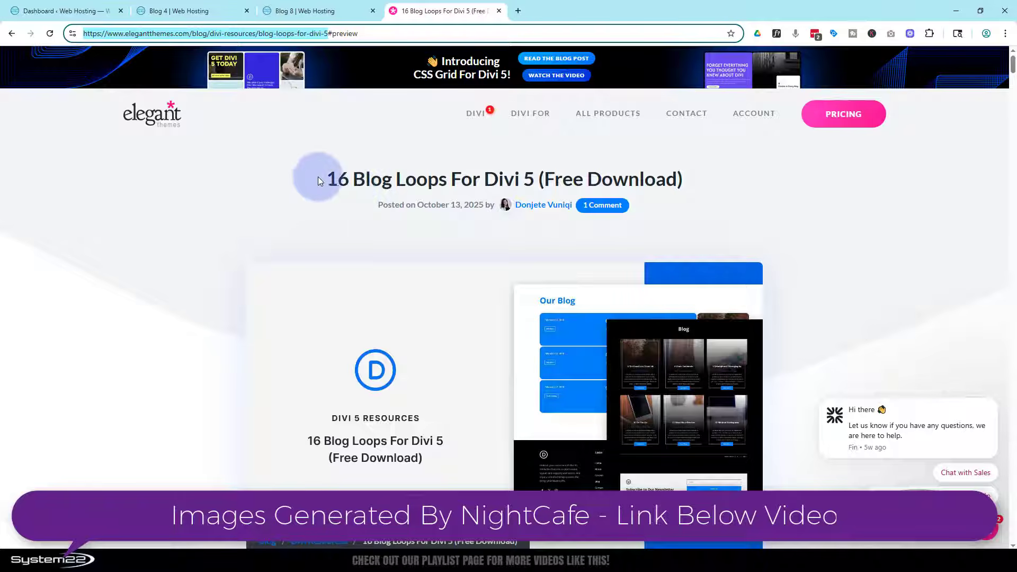
{"action": "scroll", "coordinate": [352, 225], "scroll_direction": "down", "scroll_amount": 7}
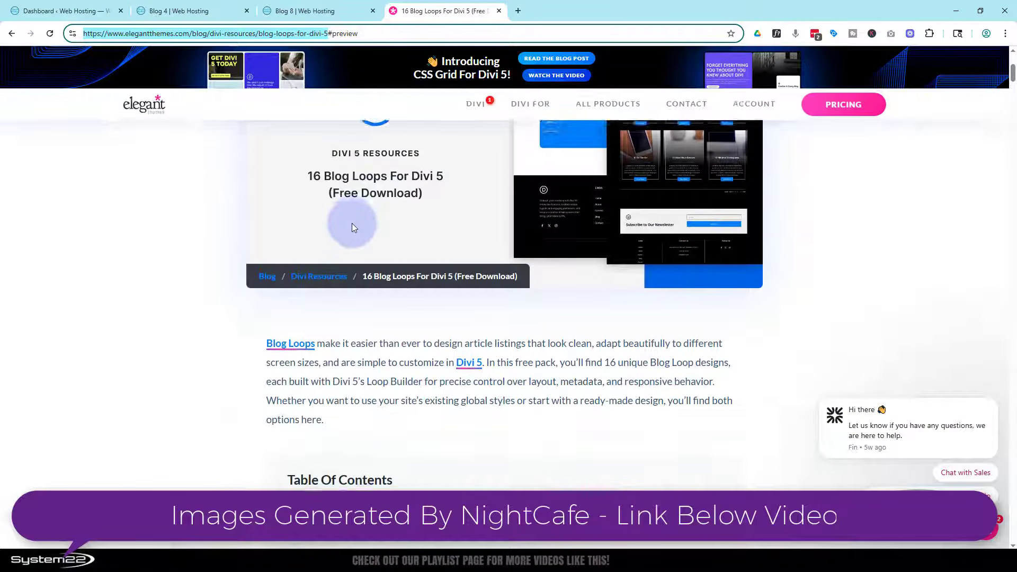
{"action": "scroll", "coordinate": [352, 223], "scroll_direction": "down", "scroll_amount": 3}
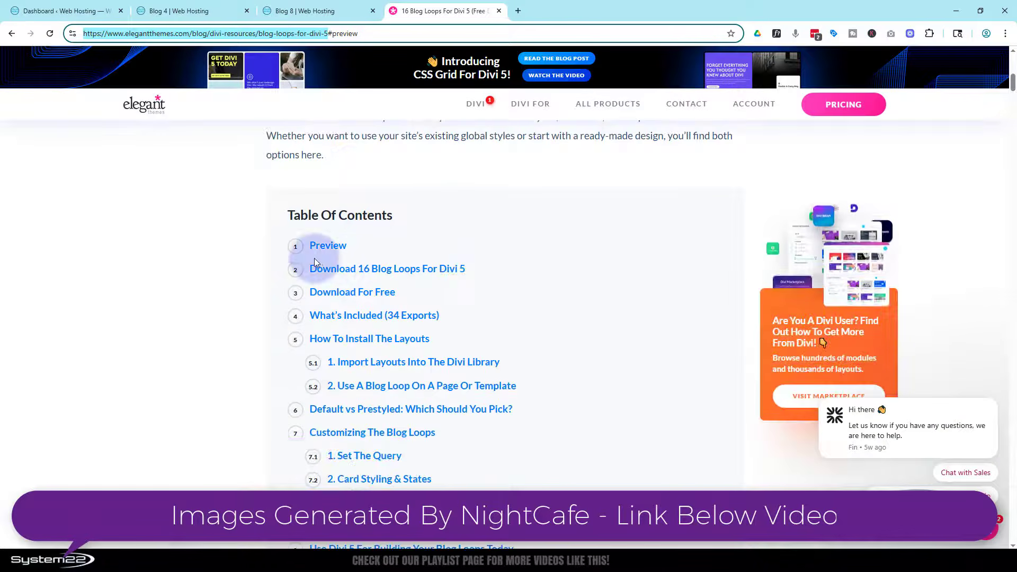
{"action": "left_click", "coordinate": [327, 248]}
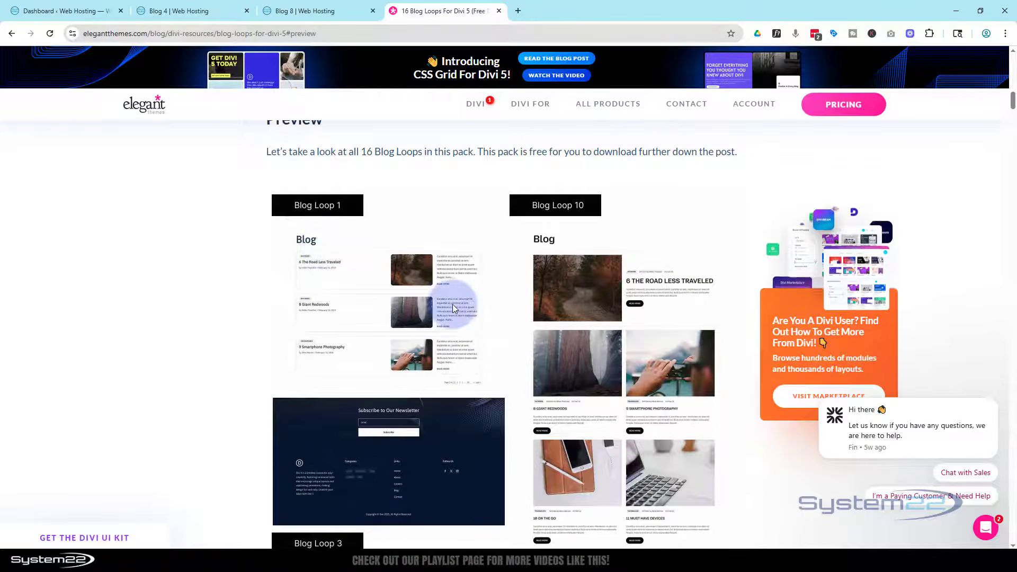
{"action": "scroll", "coordinate": [453, 306], "scroll_direction": "down", "scroll_amount": 8}
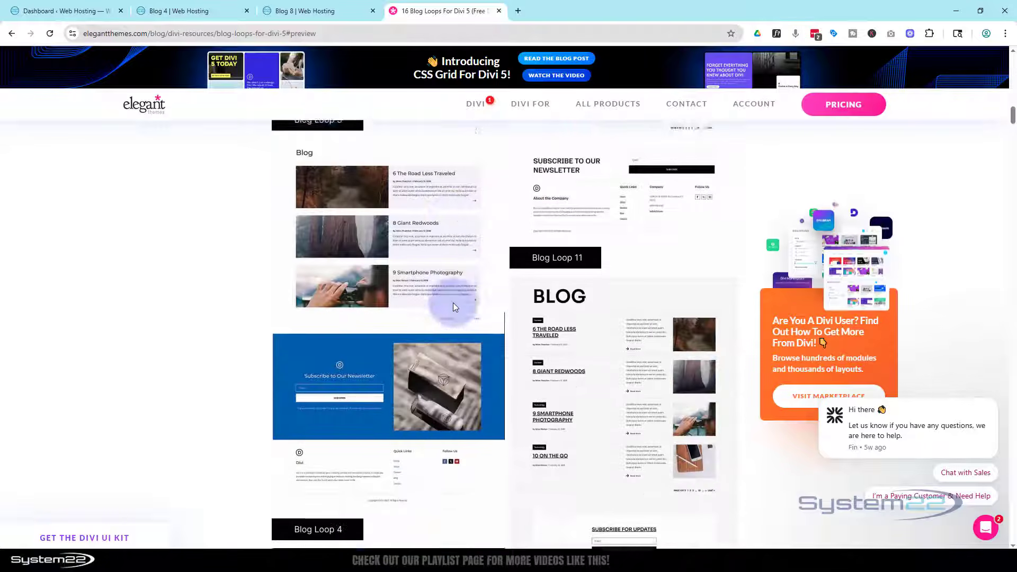
{"action": "scroll", "coordinate": [453, 307], "scroll_direction": "down", "scroll_amount": 6}
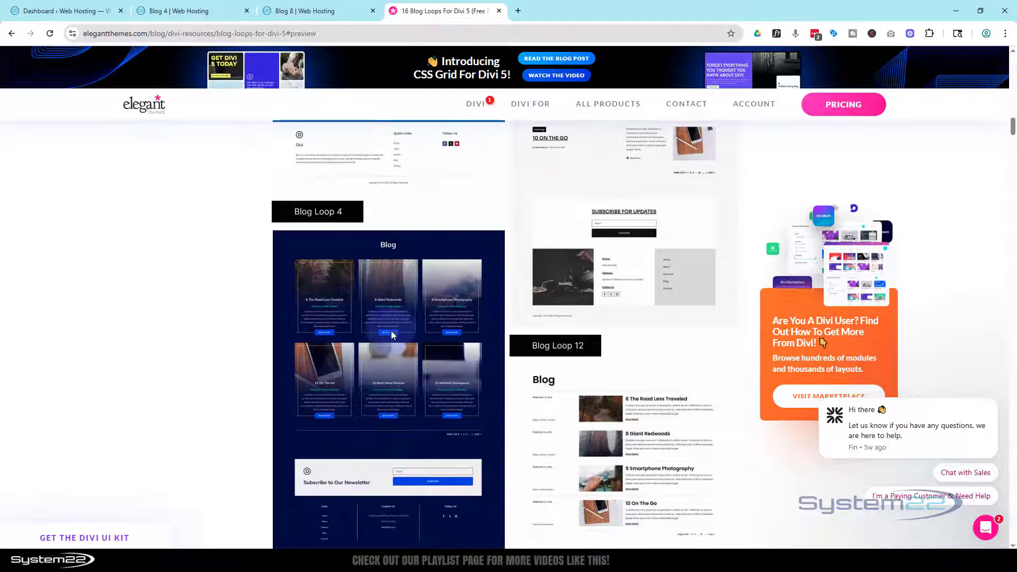
{"action": "scroll", "coordinate": [391, 325], "scroll_direction": "down", "scroll_amount": 10}
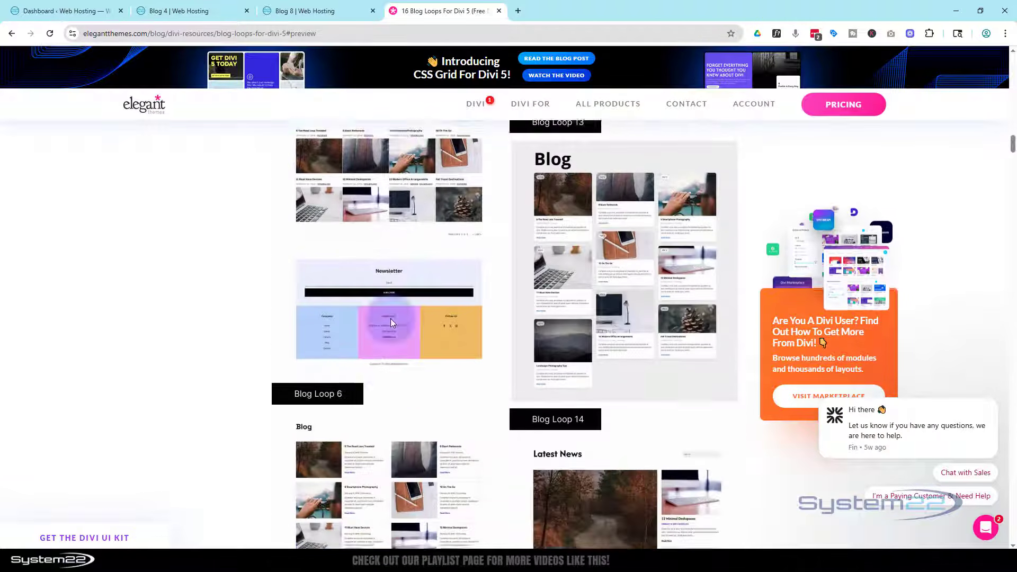
{"action": "scroll", "coordinate": [391, 322], "scroll_direction": "down", "scroll_amount": 10}
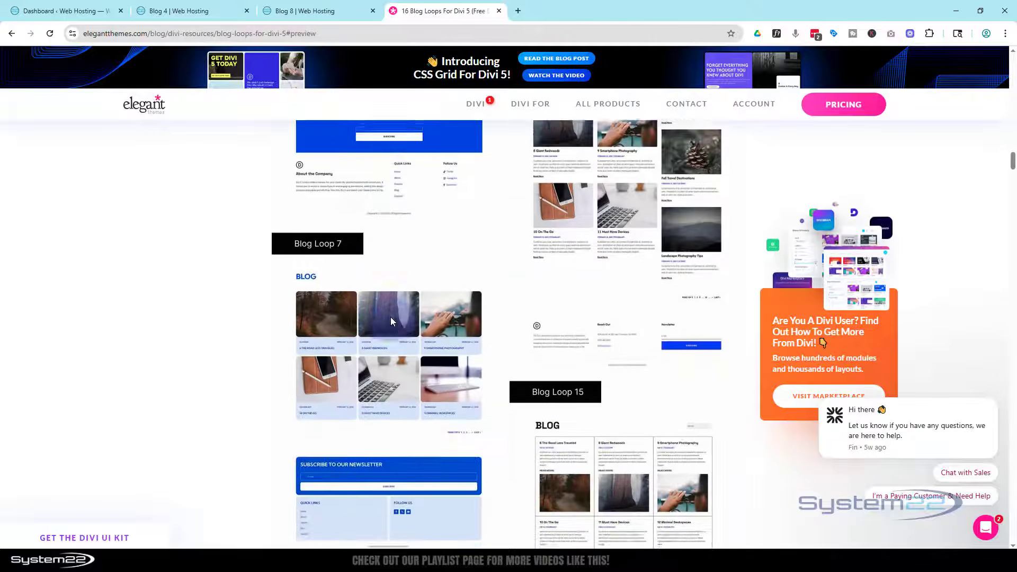
{"action": "scroll", "coordinate": [390, 320], "scroll_direction": "down", "scroll_amount": 8}
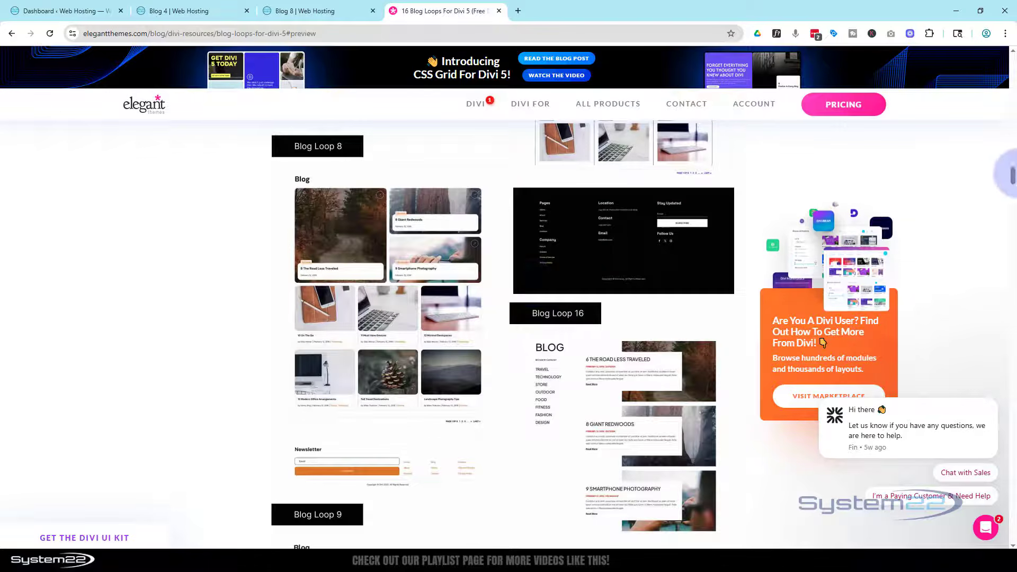
Download the blog loop files from the article's Download 16 Blog Loops For Divi 5 section.
{"action": "left_click_drag", "start_coordinate": [1012, 176], "coordinate": [1011, 83]}
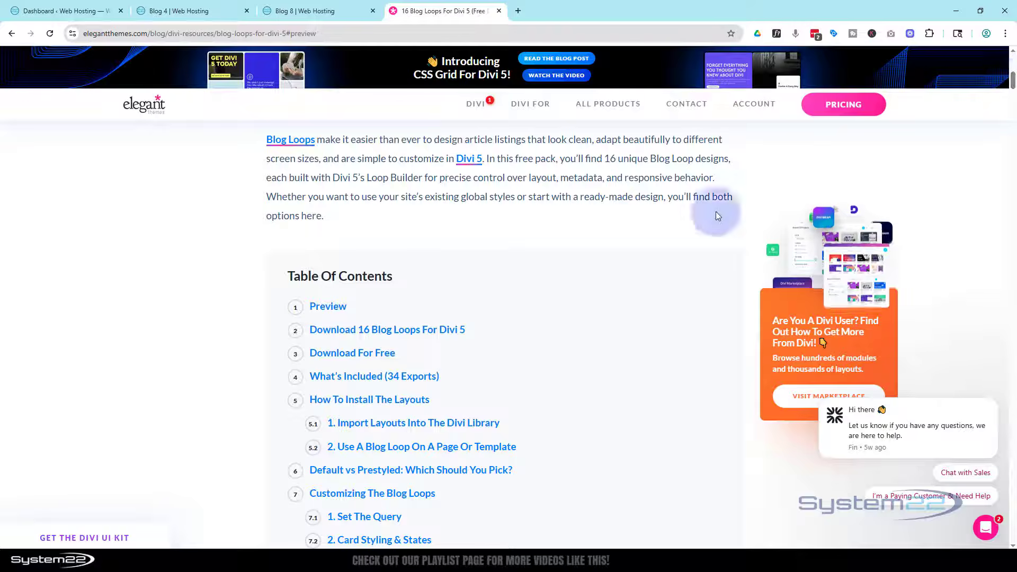
{"action": "left_click", "coordinate": [375, 330]}
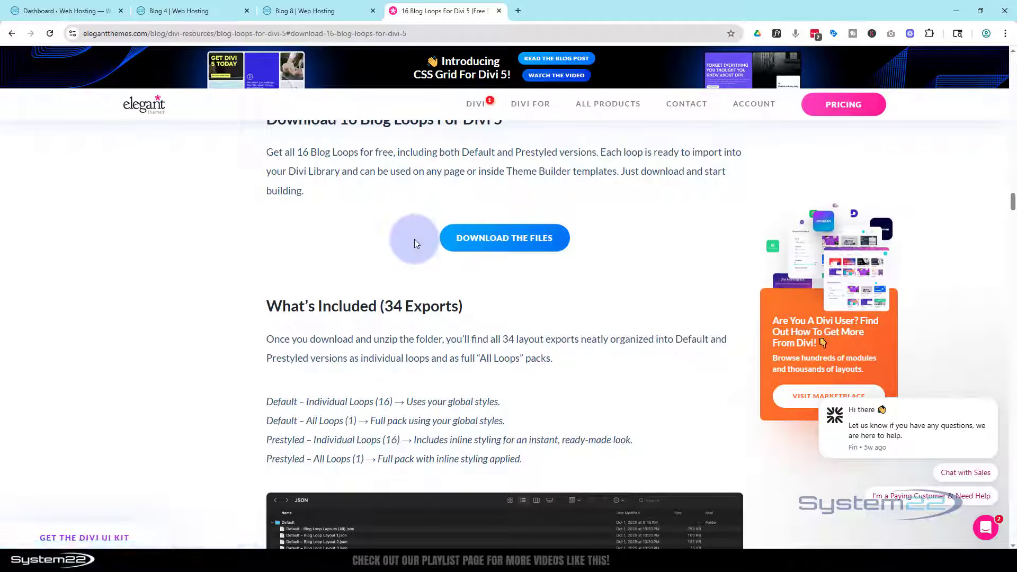
{"action": "left_click", "coordinate": [496, 240]}
{"action": "left_click", "coordinate": [790, 225]}
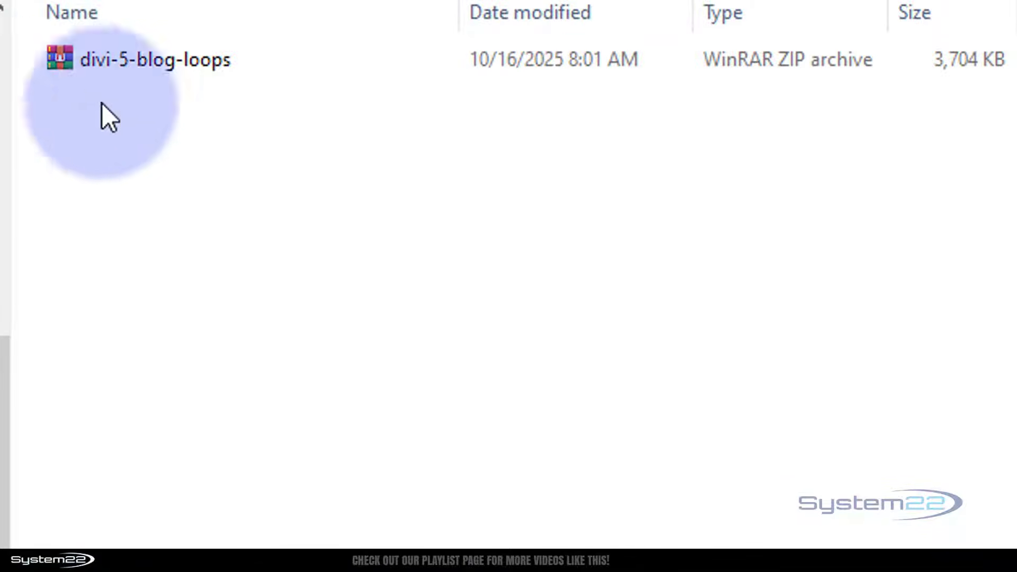
Extract the downloaded divi-5-blog-loops archive directly into its current folder.
{"action": "left_click", "coordinate": [15, 83]}
{"action": "right_click", "coordinate": [61, 59]}
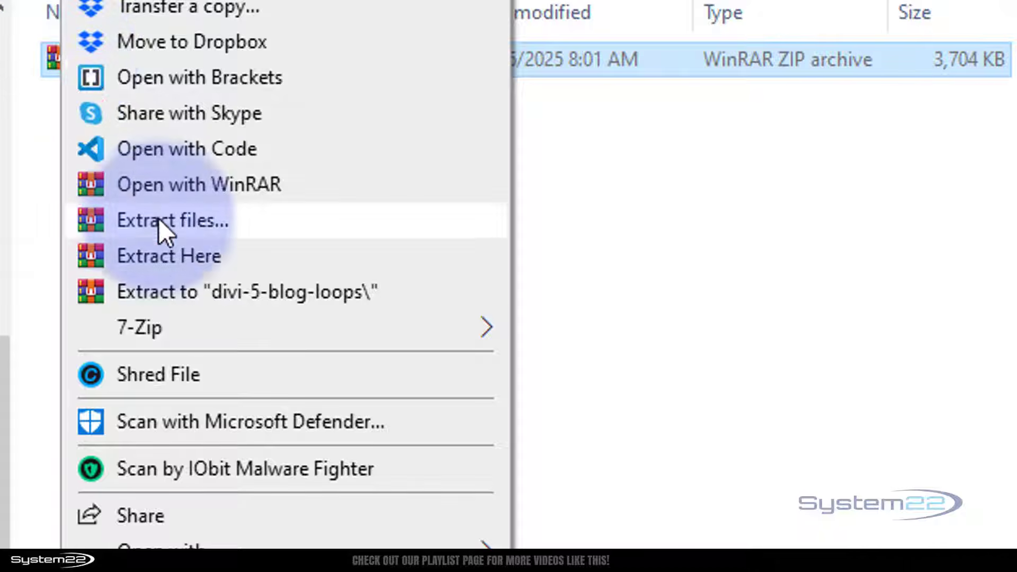
{"action": "left_click", "coordinate": [90, 258]}
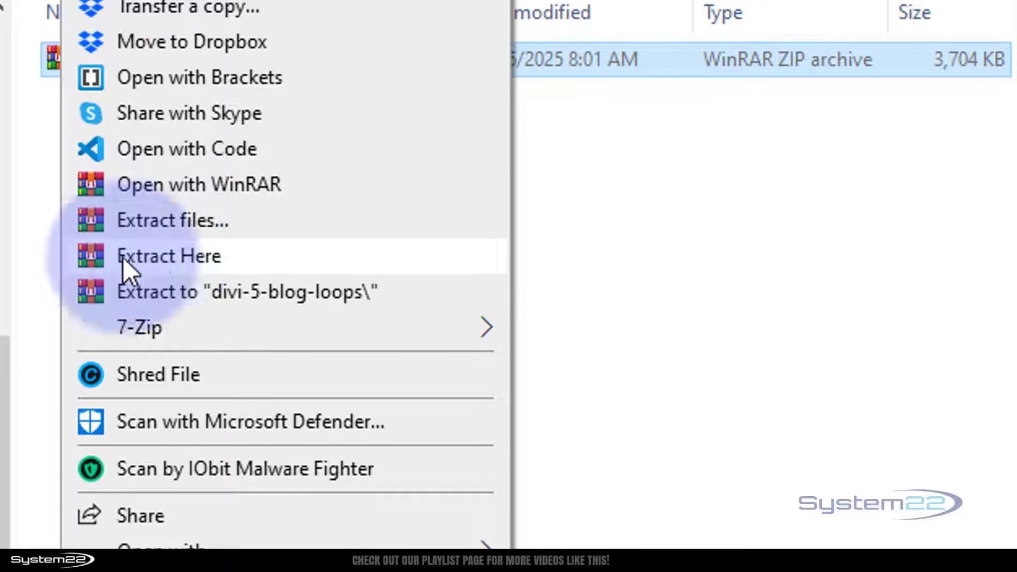
{"action": "left_click", "coordinate": [195, 256]}
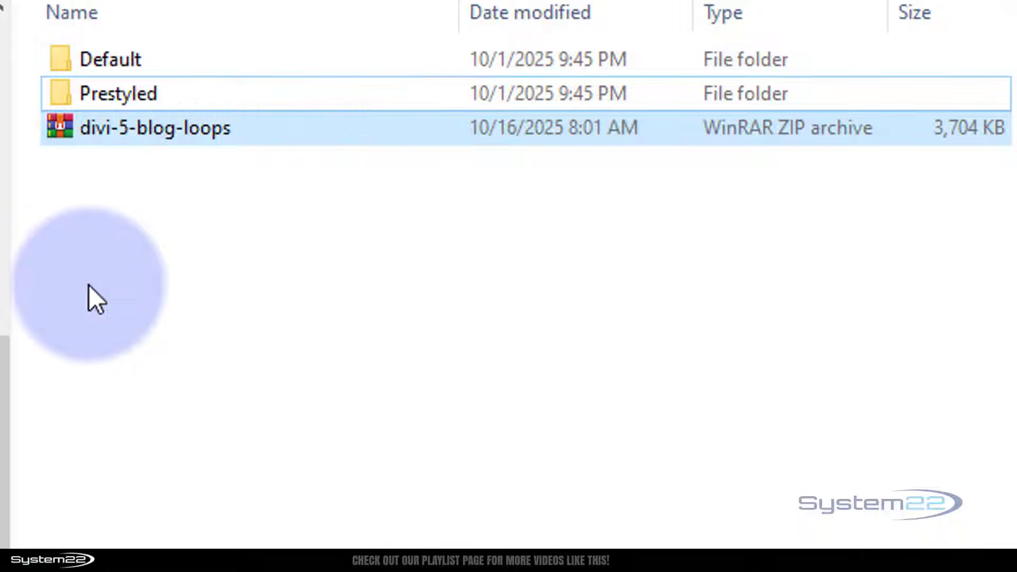
Open the extracted Prestyled folder and move its window aside to uncover the browser.
{"action": "left_click", "coordinate": [56, 94], "text": "ctrl"}
{"action": "left_click", "coordinate": [57, 94]}
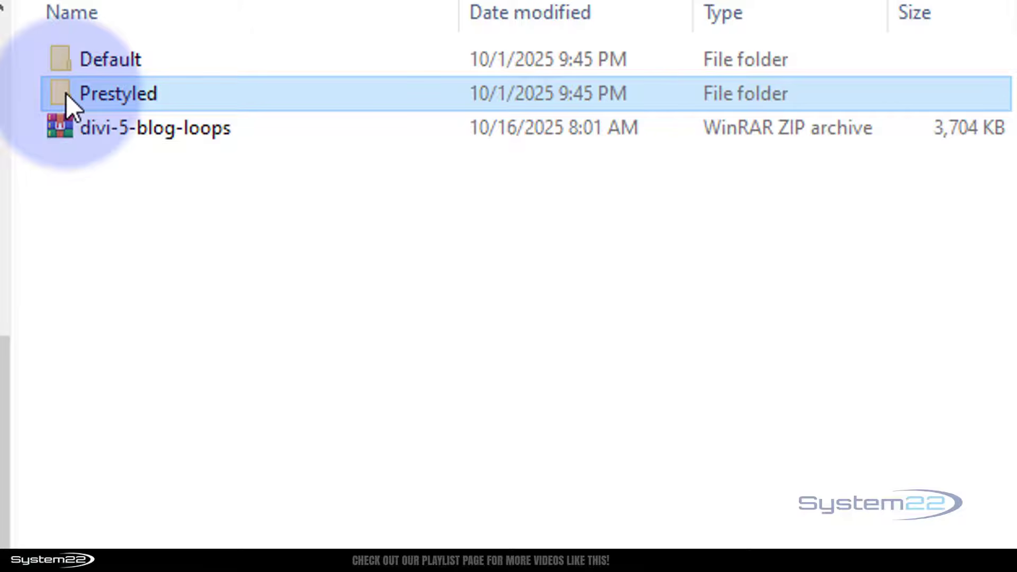
{"action": "double_click", "coordinate": [65, 93]}
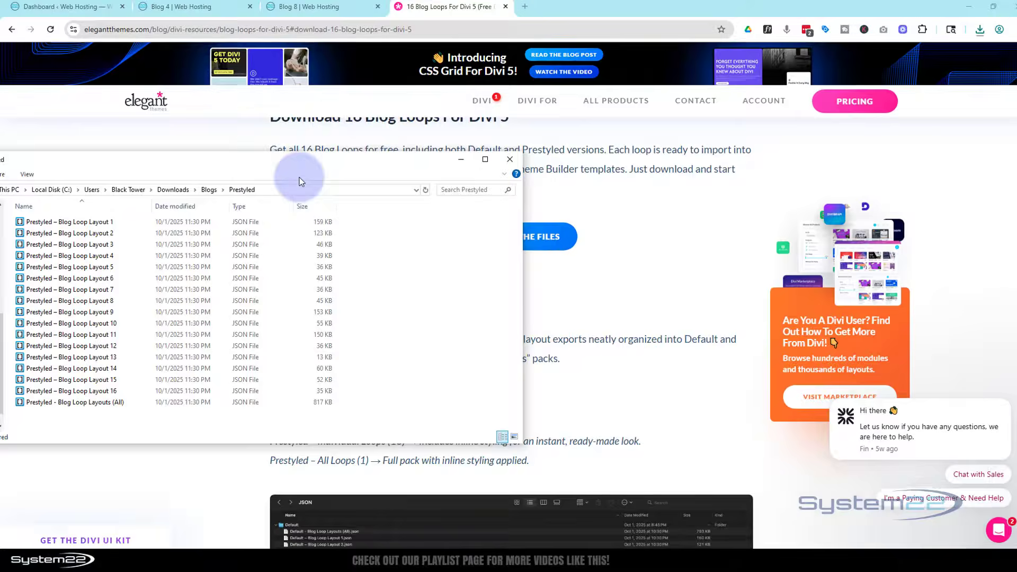
{"action": "left_click_drag", "start_coordinate": [291, 177], "coordinate": [11, 264]}
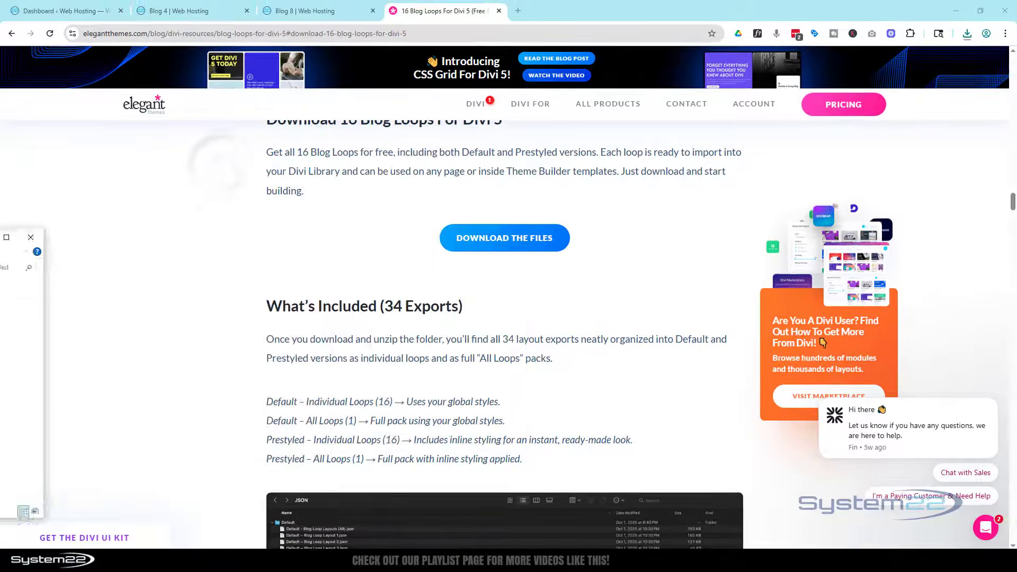
Switch to the WordPress admin, view the site's posts list and open the Divi Library.
{"action": "left_click", "coordinate": [48, 11]}
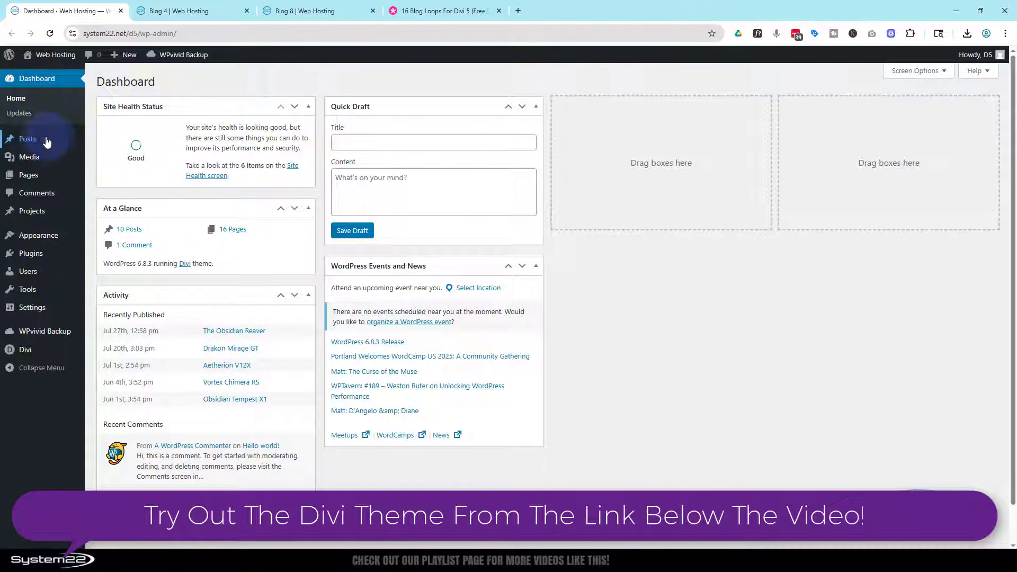
{"action": "mouse_move", "coordinate": [26, 145]}
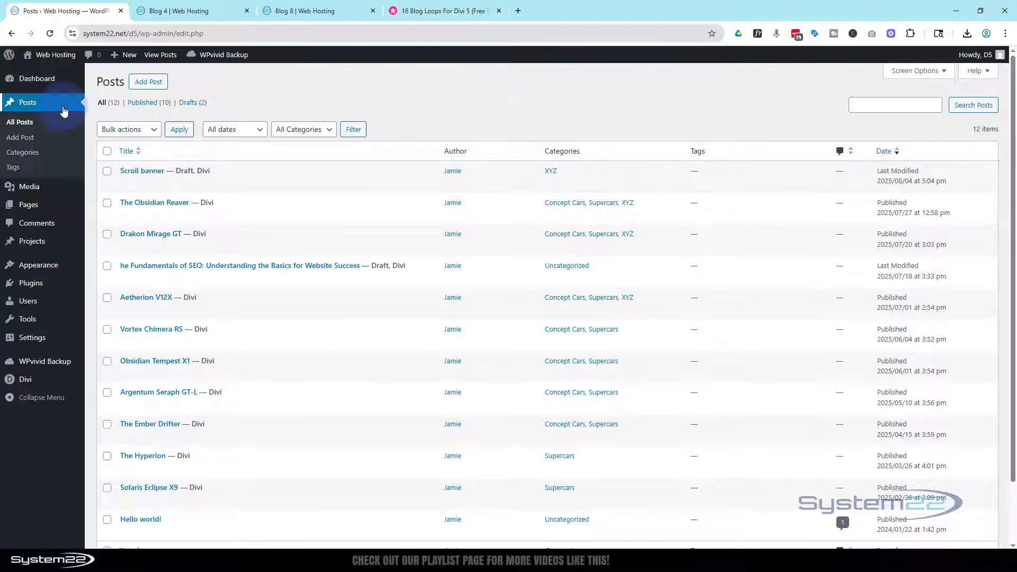
{"action": "mouse_move", "coordinate": [38, 380]}
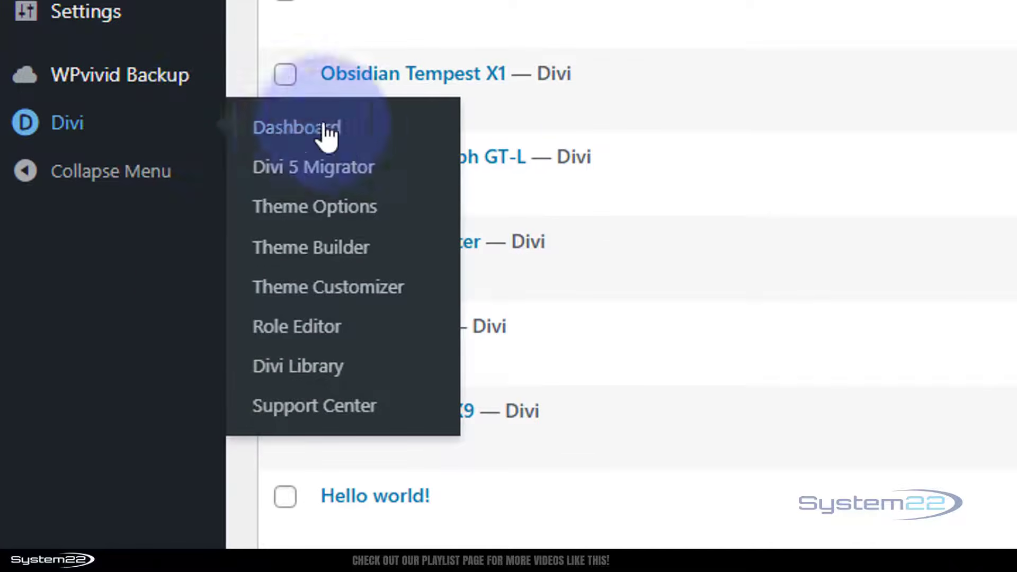
{"action": "left_click", "coordinate": [342, 139]}
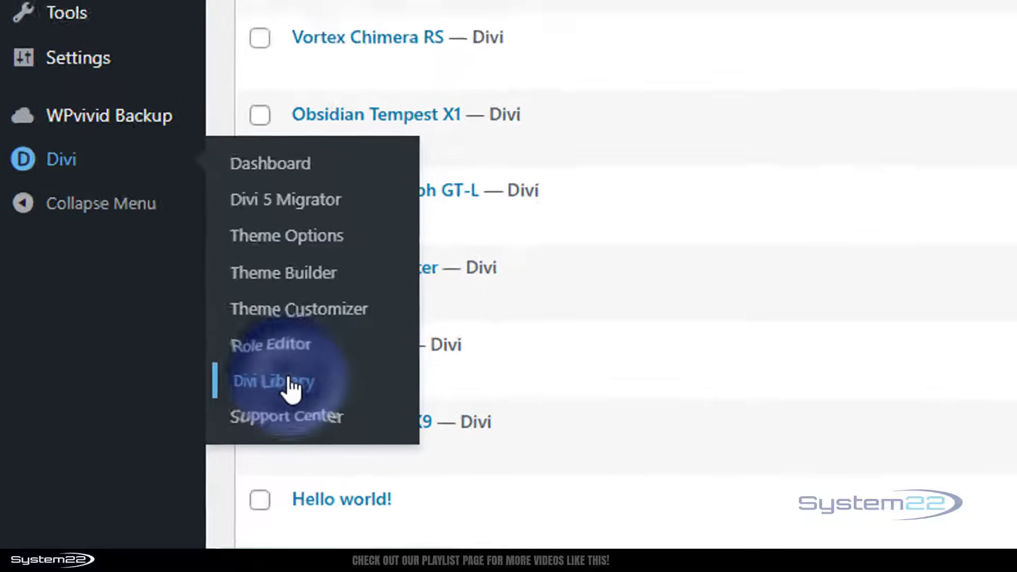
{"action": "left_click", "coordinate": [290, 381]}
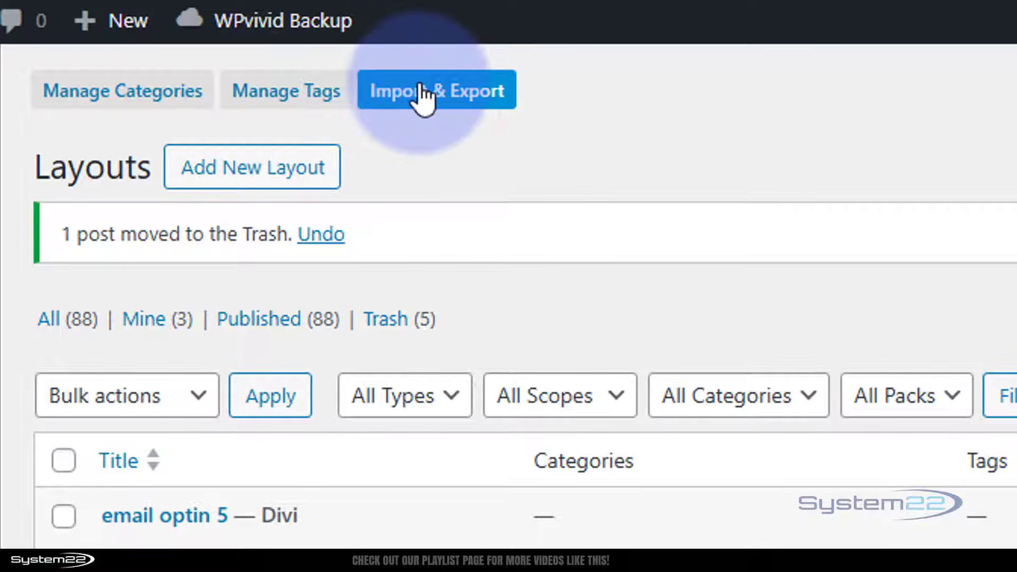
Import the Prestyled – Blog Loop Layout 4 file from the Prestyled folder into the Divi Library without presets.
{"action": "left_click", "coordinate": [421, 99]}
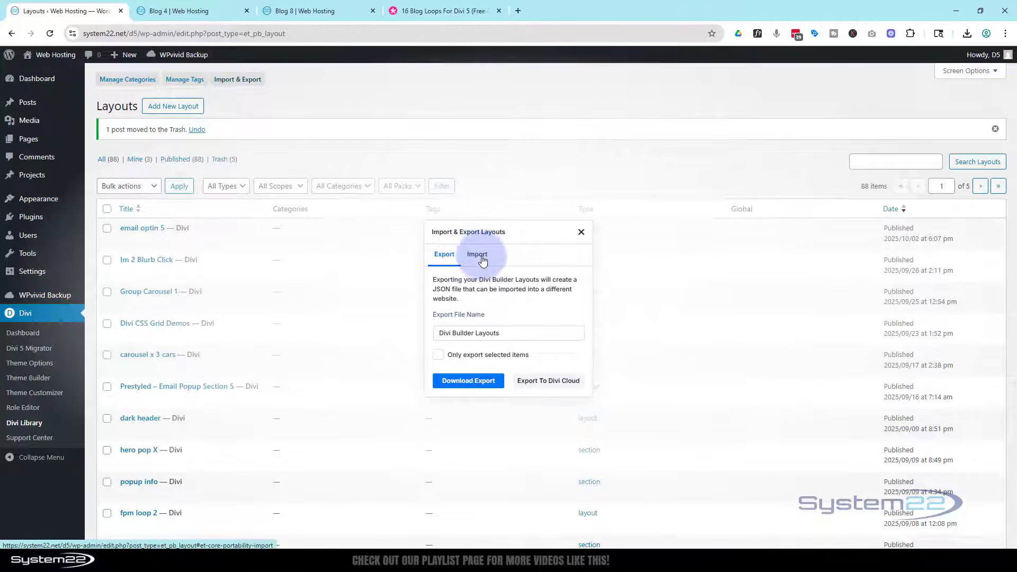
{"action": "left_click", "coordinate": [479, 254]}
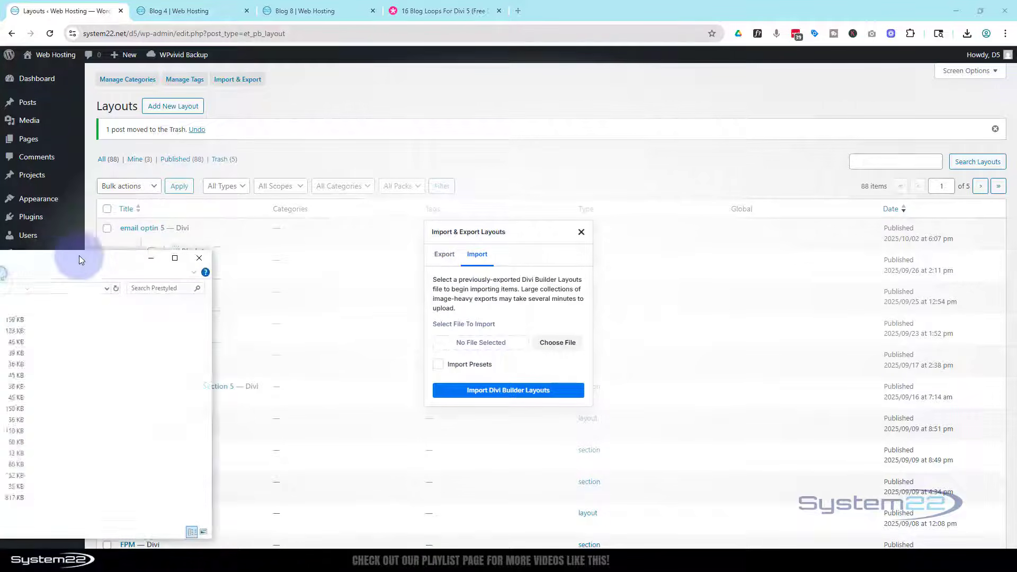
{"action": "left_click_drag", "start_coordinate": [79, 257], "coordinate": [360, 115]}
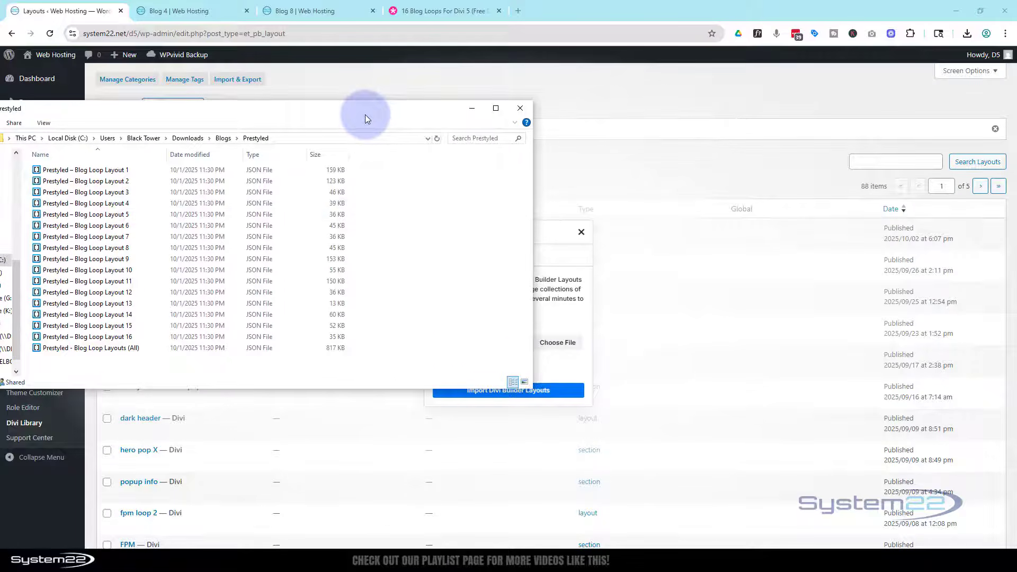
{"action": "left_click", "coordinate": [82, 205]}
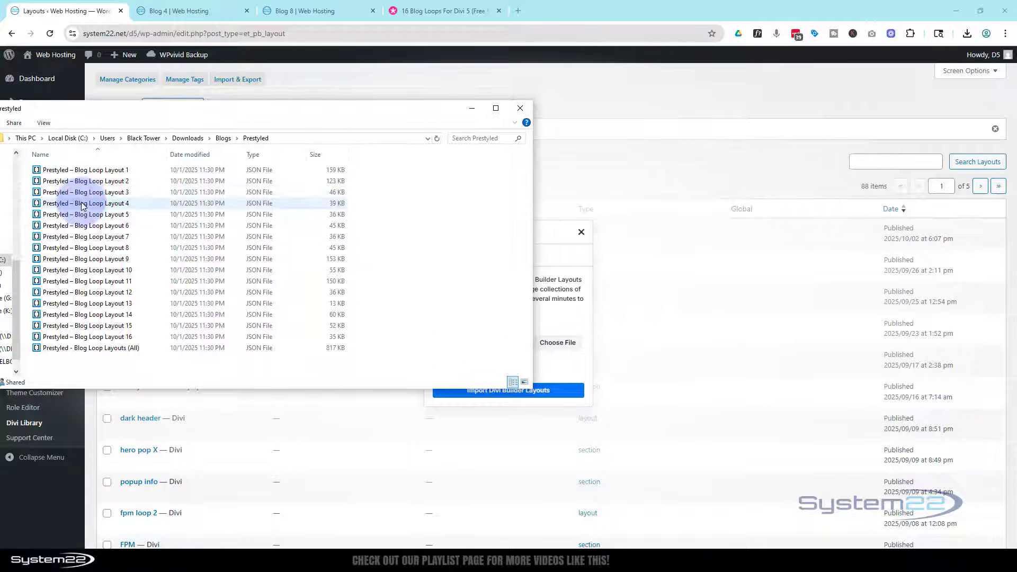
{"action": "left_click_drag", "start_coordinate": [302, 113], "coordinate": [239, 119]}
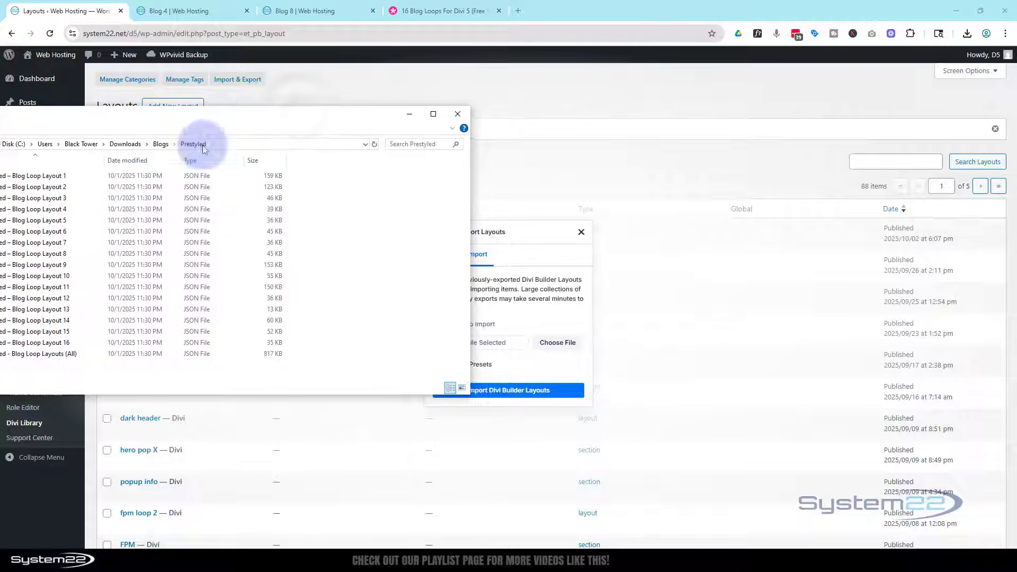
{"action": "left_click_drag", "start_coordinate": [42, 212], "coordinate": [487, 342]}
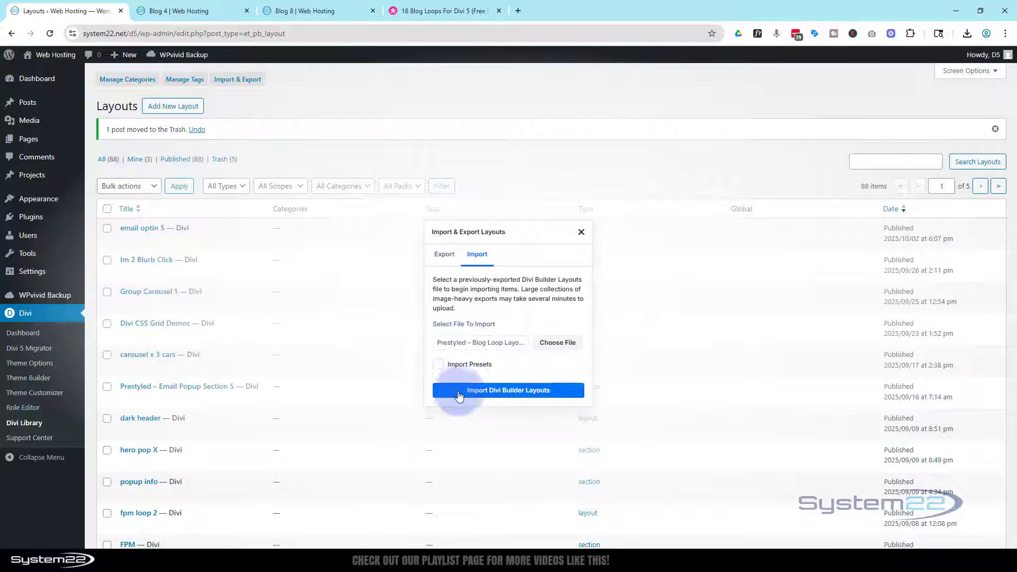
{"action": "left_click", "coordinate": [509, 392]}
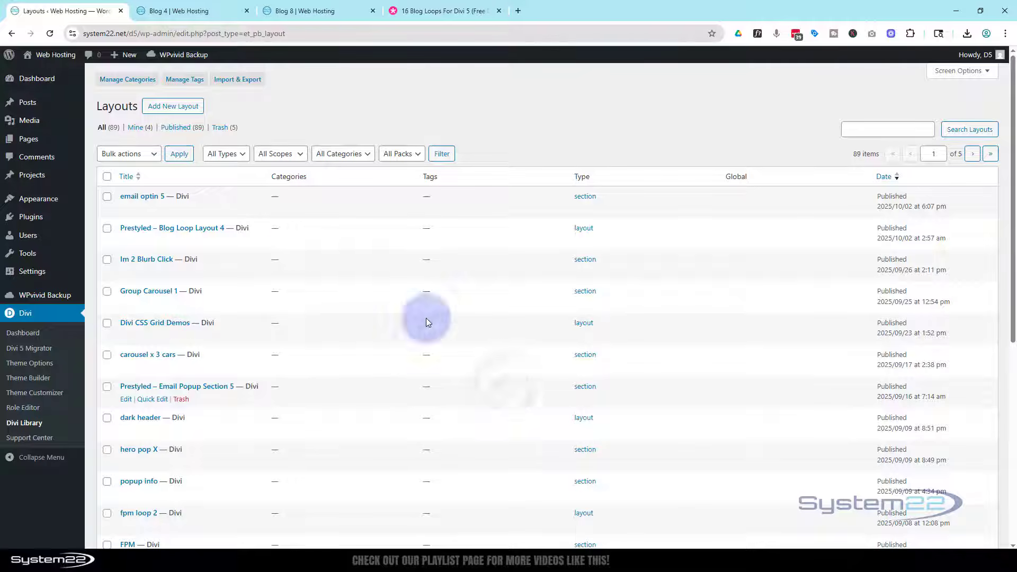
Import the Prestyled – Blog Loop Layout 8 file from the Prestyled folder into the Divi Library without presets.
{"action": "mouse_move", "coordinate": [246, 227]}
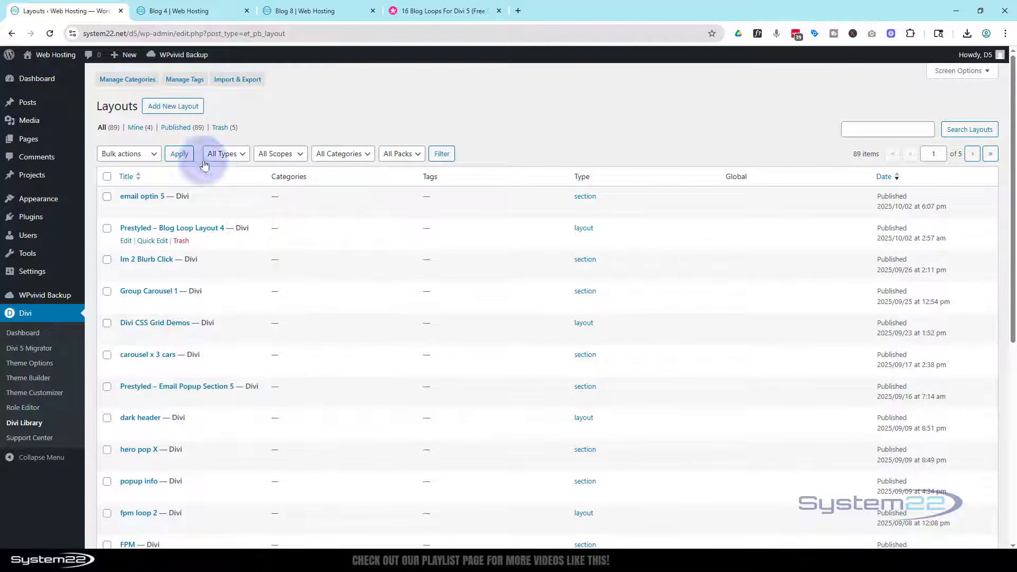
{"action": "left_click", "coordinate": [236, 80]}
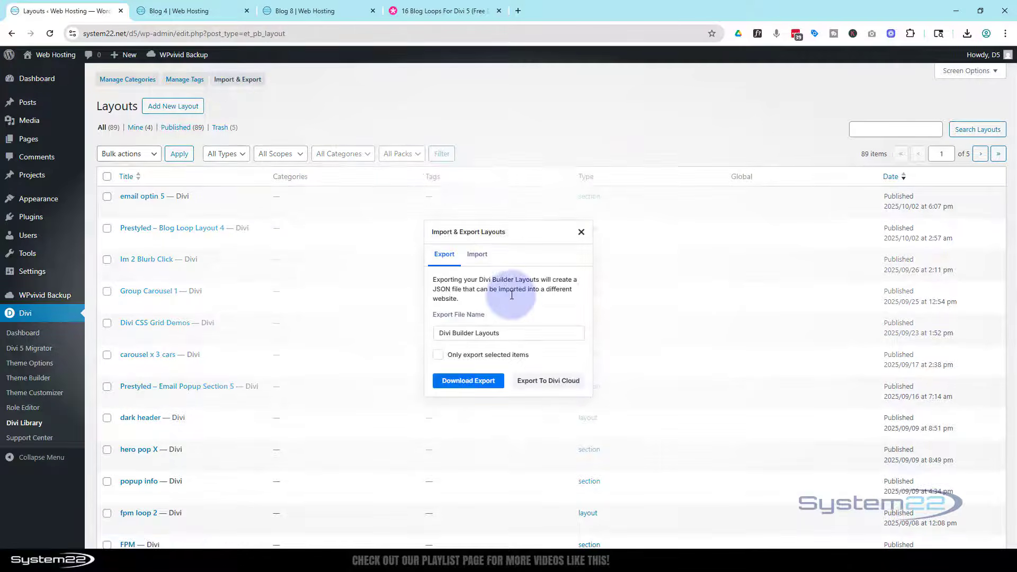
{"action": "left_click", "coordinate": [476, 254]}
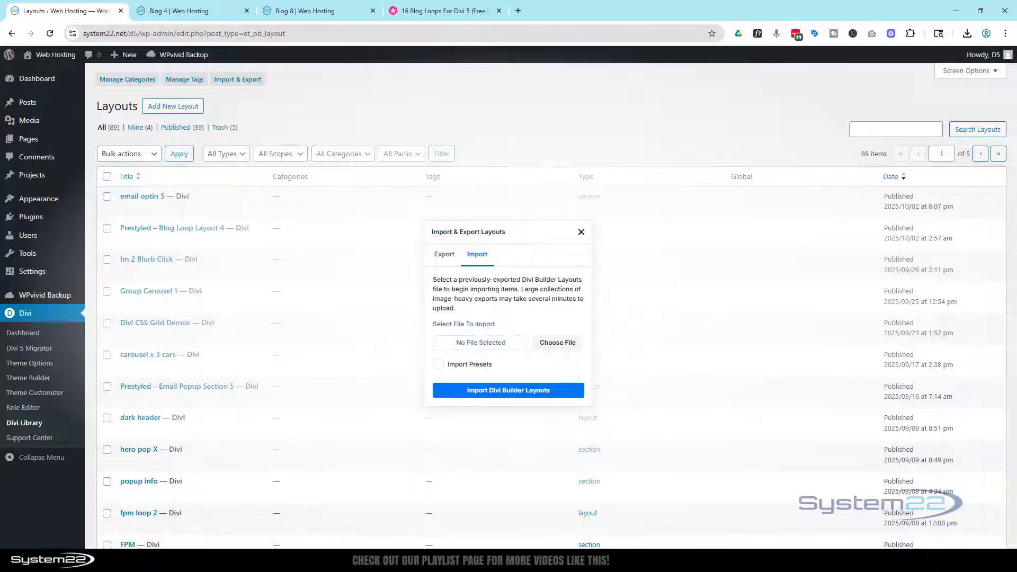
{"action": "left_click", "coordinate": [557, 342]}
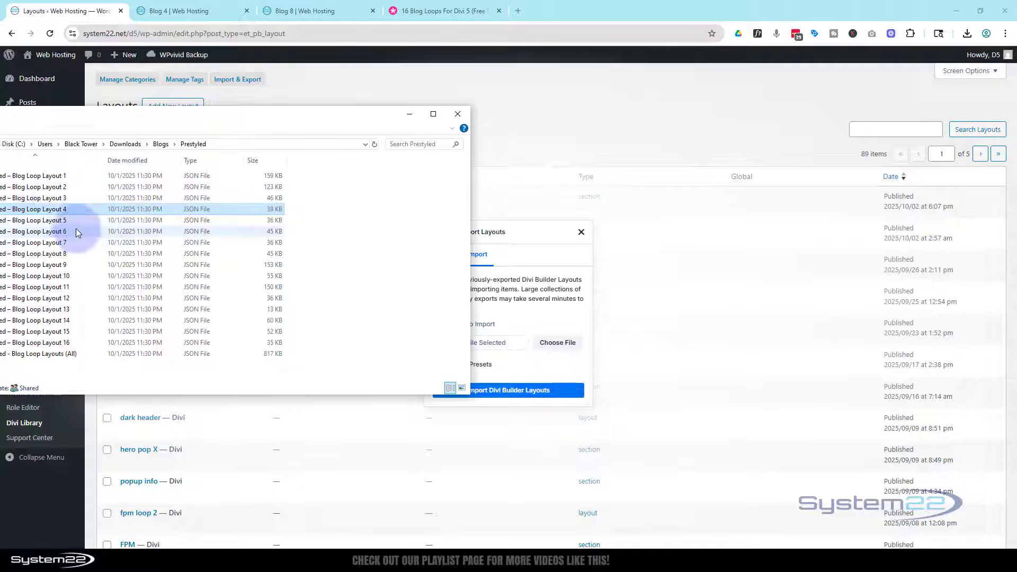
{"action": "left_click", "coordinate": [45, 254]}
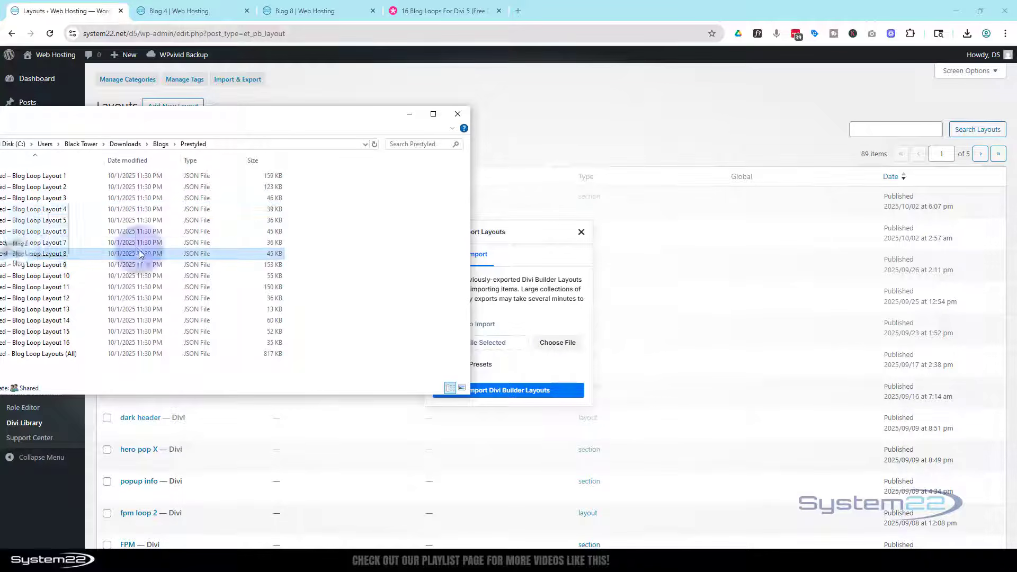
{"action": "left_click_drag", "start_coordinate": [525, 276], "coordinate": [492, 345]}
{"action": "left_click", "coordinate": [494, 392]}
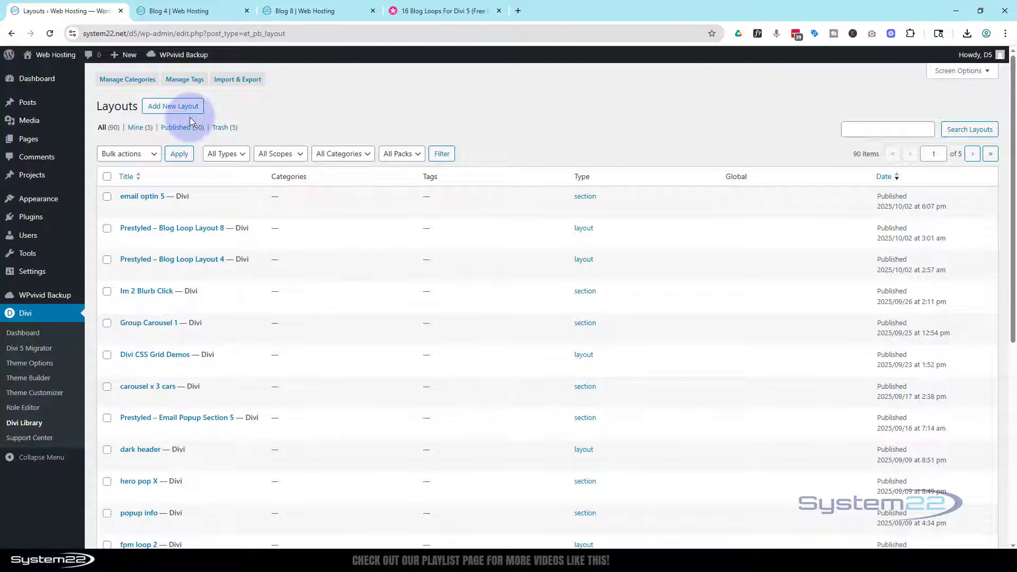
Close the open Blog 4 and Blog 8 pages, and create a new page titled Blog 4 using the Divi Builder.
{"action": "left_click", "coordinate": [247, 10]}
{"action": "left_click", "coordinate": [247, 11]}
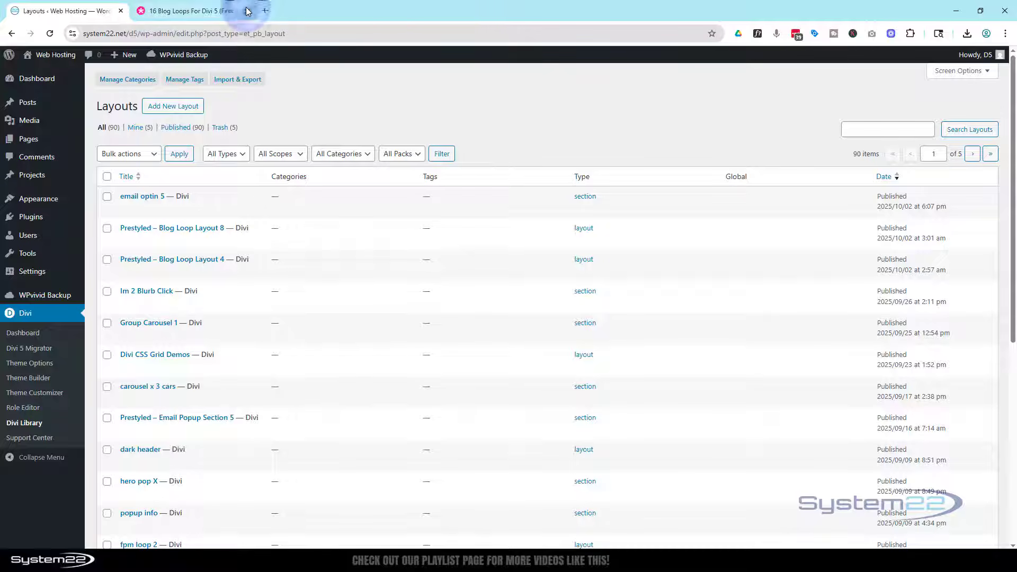
{"action": "mouse_move", "coordinate": [120, 58]}
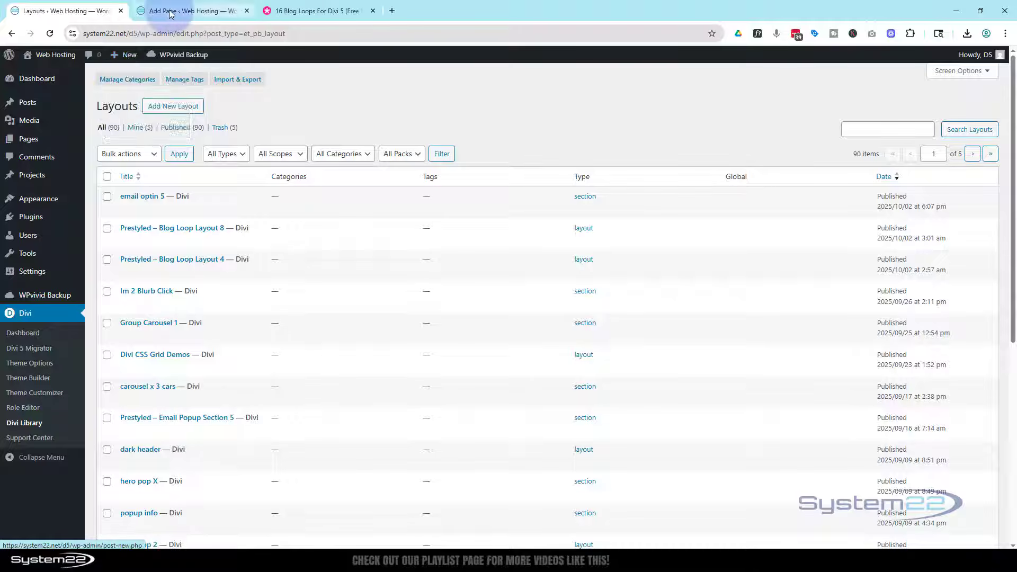
{"action": "left_click", "coordinate": [169, 11]}
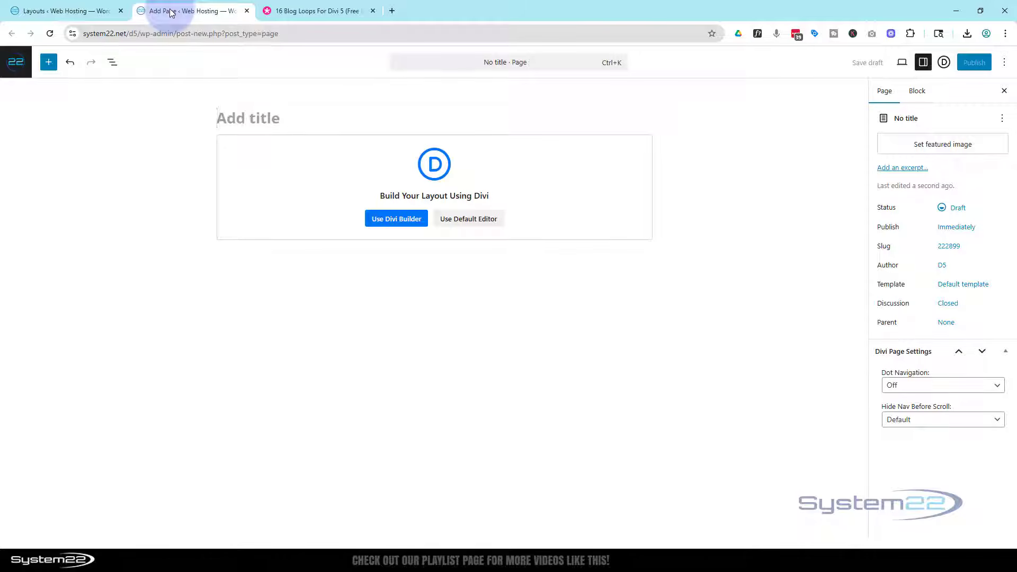
{"action": "type", "text": "Blog 4"}
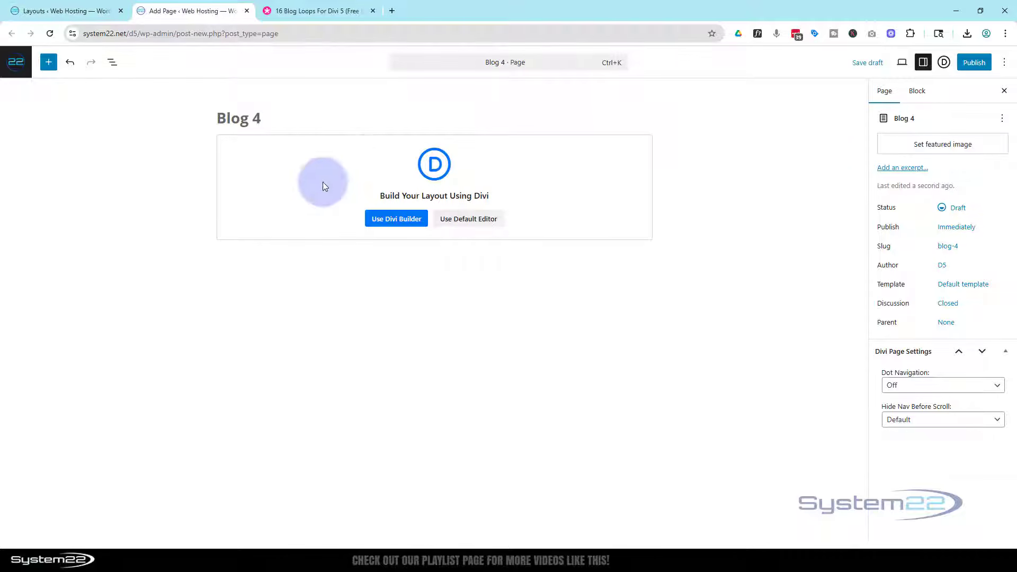
{"action": "left_click", "coordinate": [392, 221]}
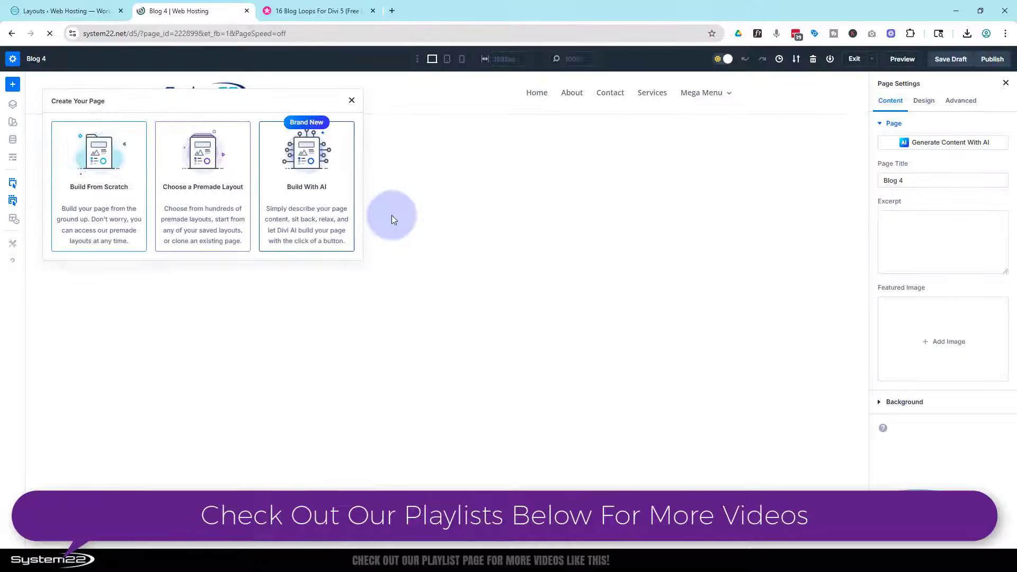
Load the saved layout Prestyled - Blog Loop Layout 4 onto the new page as its premade layout.
{"action": "left_click", "coordinate": [191, 222]}
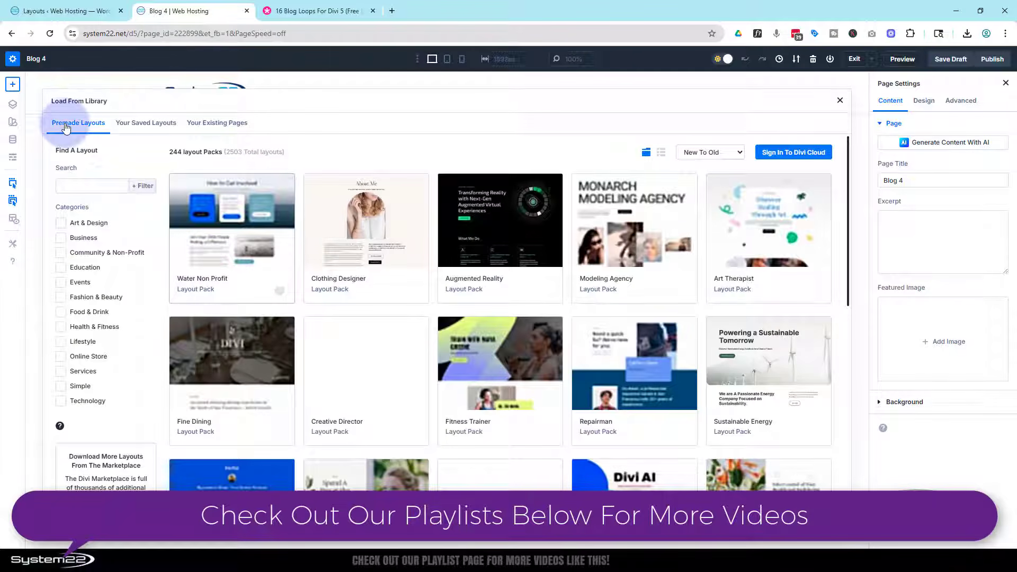
{"action": "left_click", "coordinate": [148, 126]}
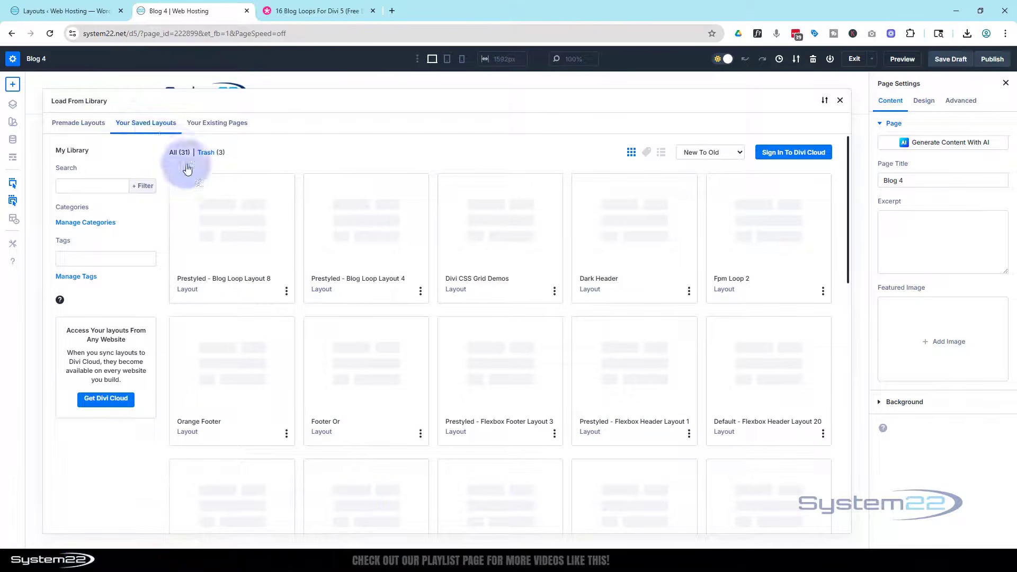
{"action": "left_click", "coordinate": [381, 255]}
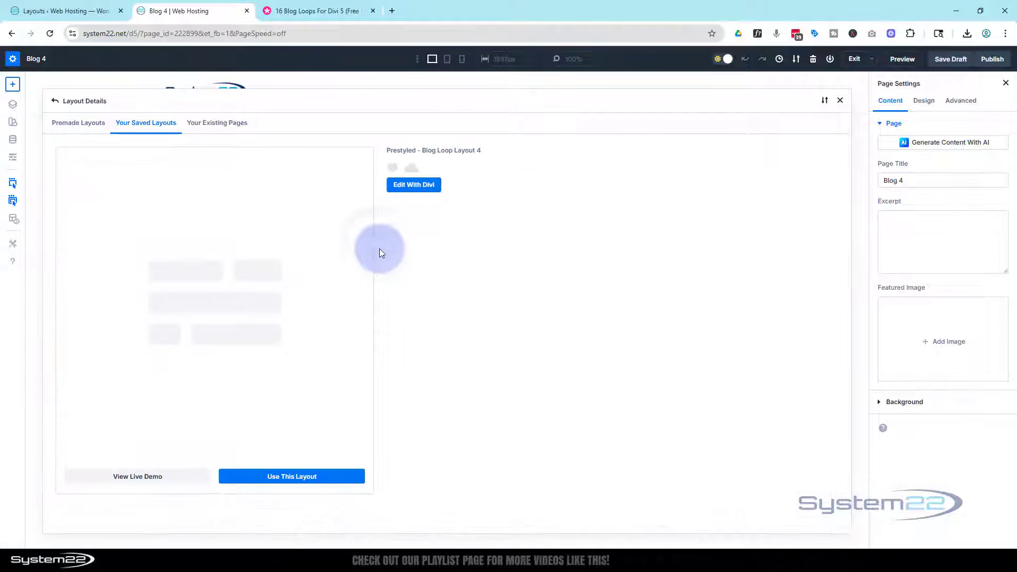
{"action": "left_click", "coordinate": [281, 477]}
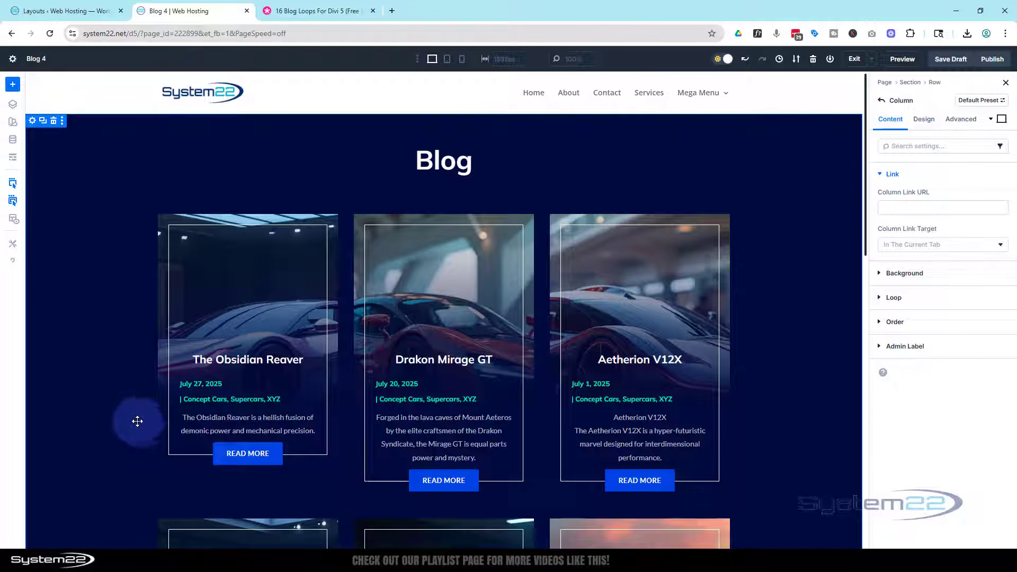
Look through the loaded blog page from the Blog heading and post cards down to the newsletter and footer.
{"action": "scroll", "coordinate": [121, 409], "scroll_direction": "down", "scroll_amount": 2}
{"action": "scroll", "coordinate": [124, 403], "scroll_direction": "down", "scroll_amount": 8}
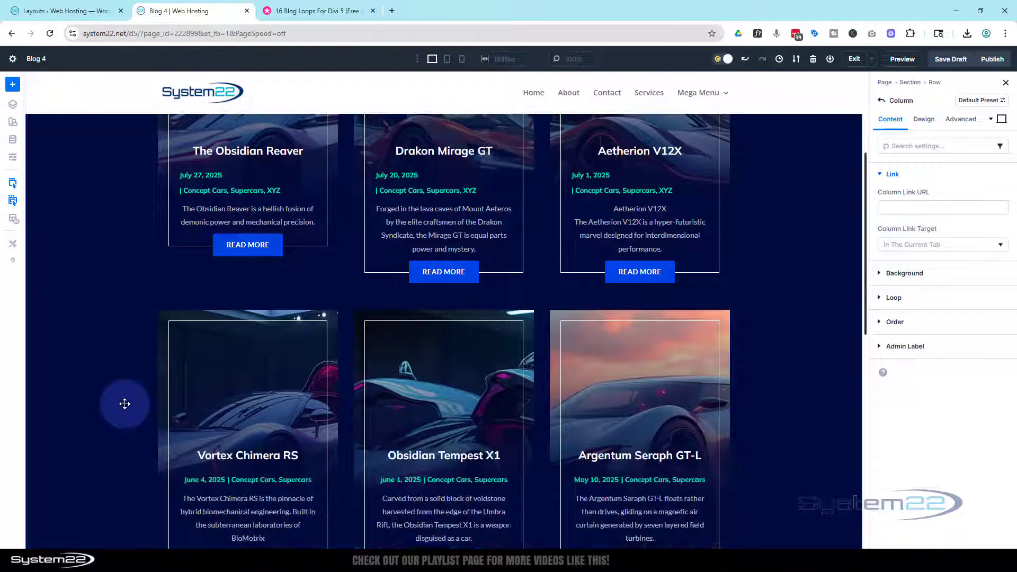
{"action": "scroll", "coordinate": [125, 403], "scroll_direction": "down", "scroll_amount": 2}
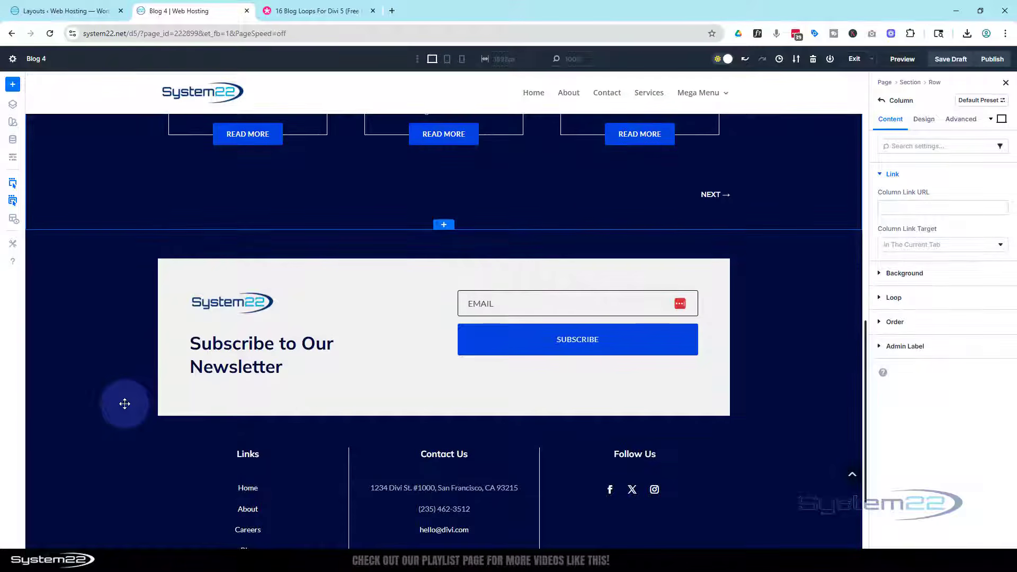
{"action": "scroll", "coordinate": [125, 403], "scroll_direction": "down", "scroll_amount": 2}
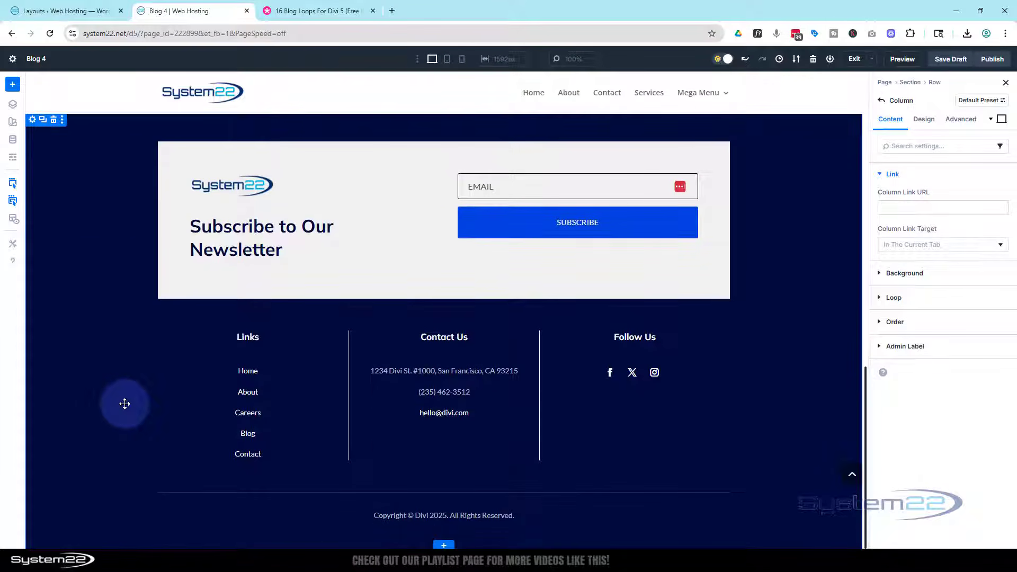
{"action": "scroll", "coordinate": [125, 403], "scroll_direction": "up", "scroll_amount": 14}
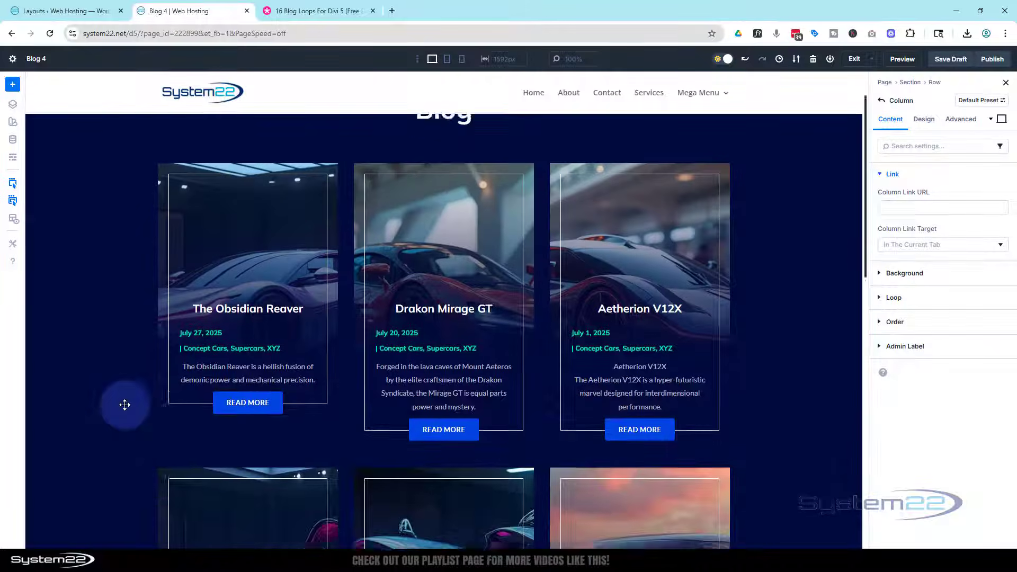
{"action": "scroll", "coordinate": [124, 404], "scroll_direction": "up", "scroll_amount": 1}
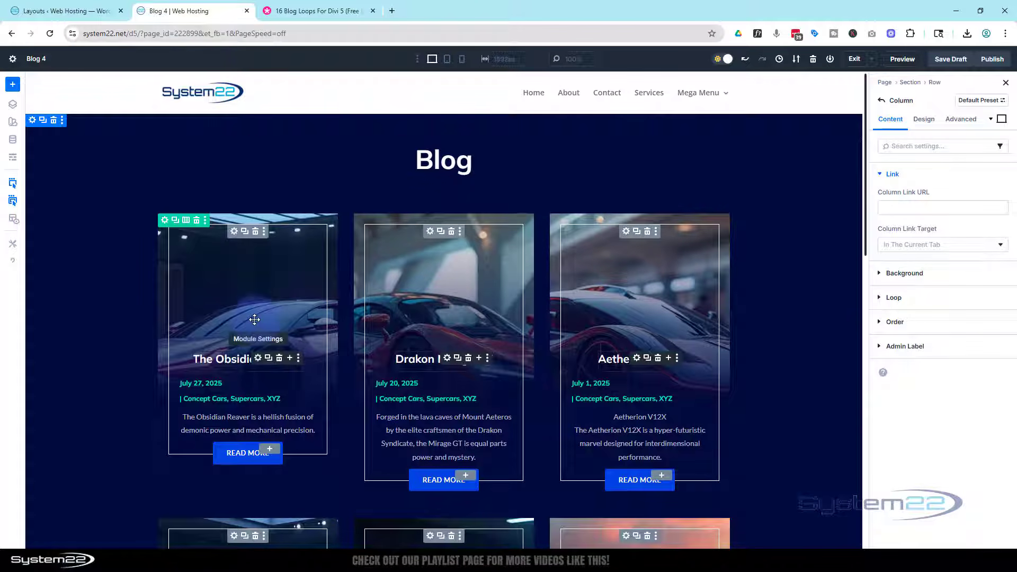
Open the Loop settings of the post card row's Blog Nav column and examine the available post types and filters.
{"action": "left_click", "coordinate": [226, 255]}
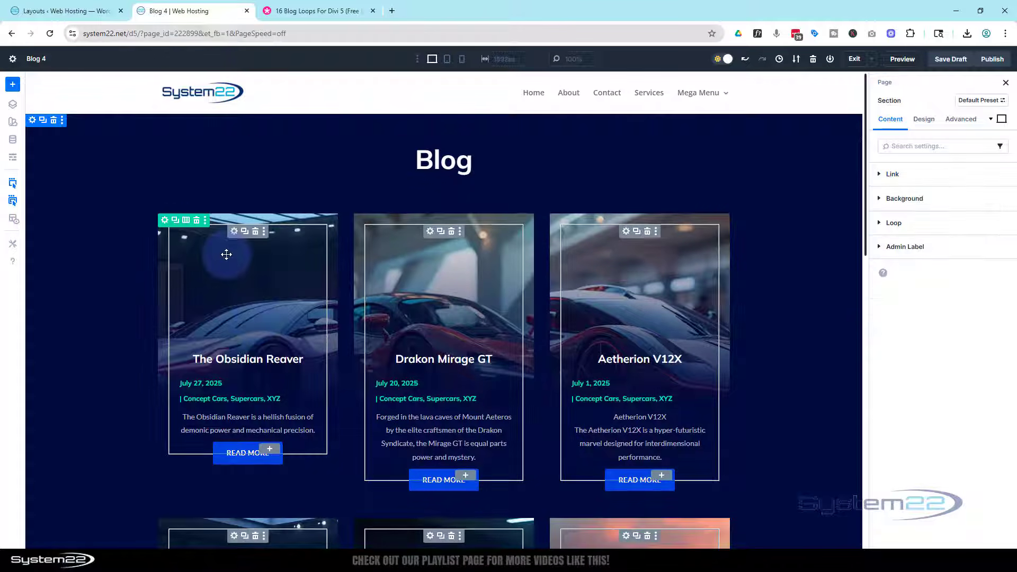
{"action": "left_click", "coordinate": [165, 220]}
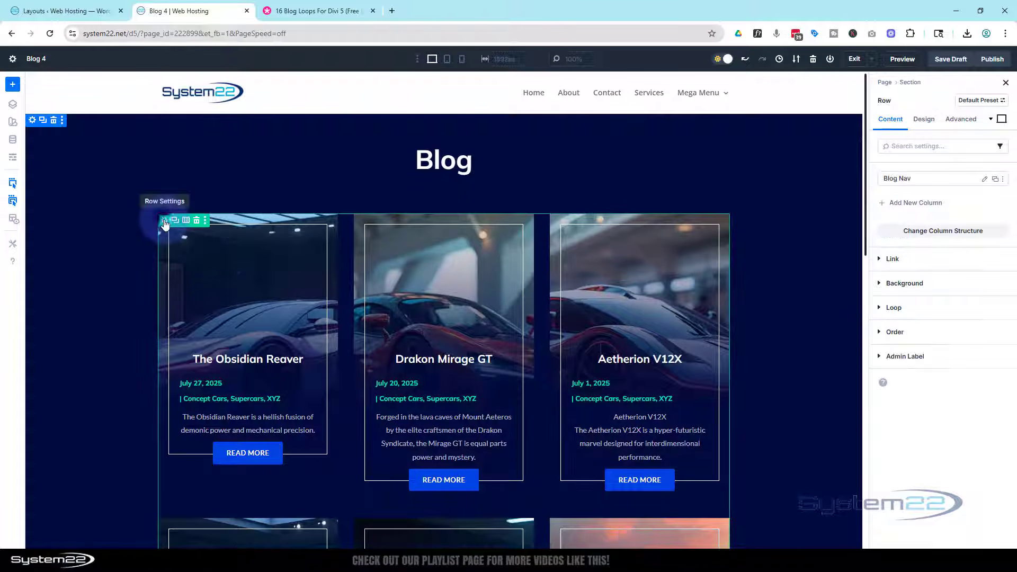
{"action": "left_click", "coordinate": [984, 182]}
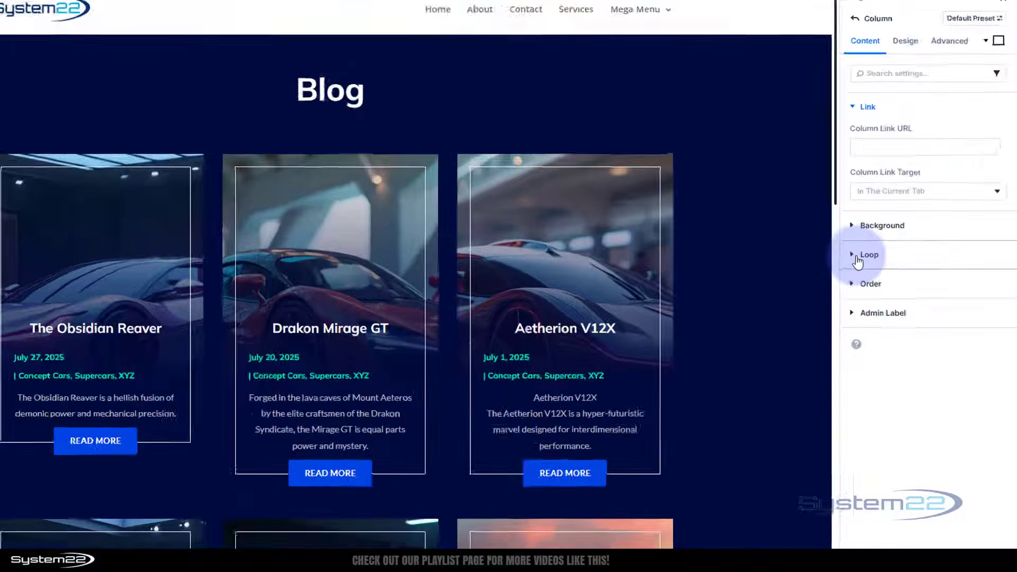
{"action": "left_click", "coordinate": [895, 295]}
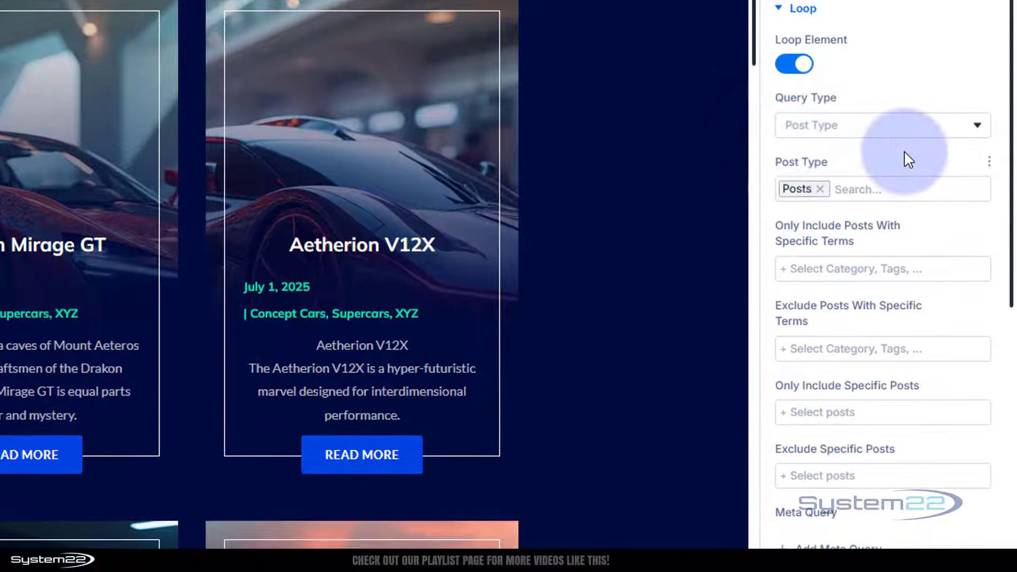
{"action": "scroll", "coordinate": [887, 268], "scroll_direction": "down", "scroll_amount": 2}
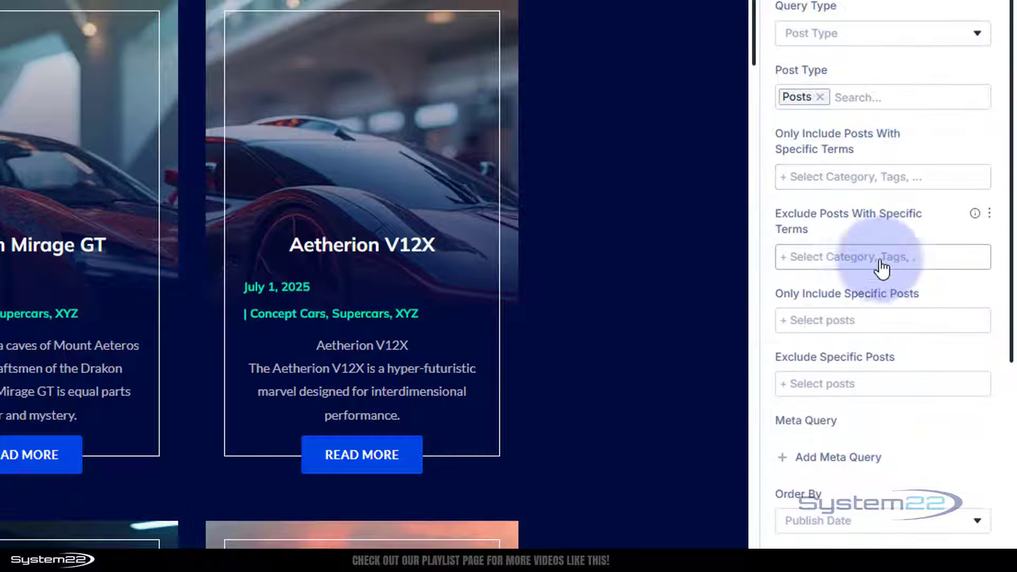
{"action": "left_click", "coordinate": [849, 92]}
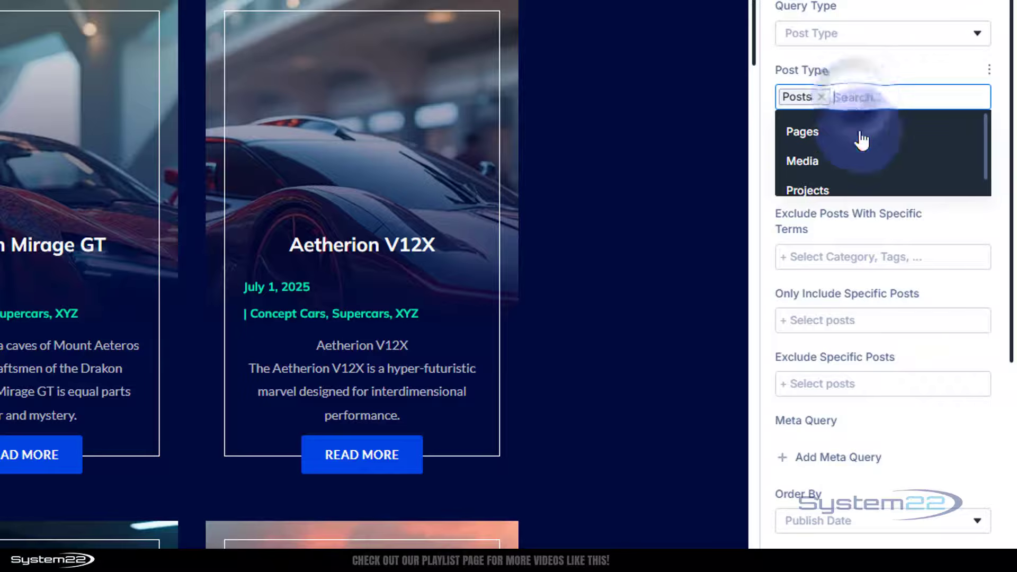
{"action": "scroll", "coordinate": [862, 158], "scroll_direction": "down", "scroll_amount": 1}
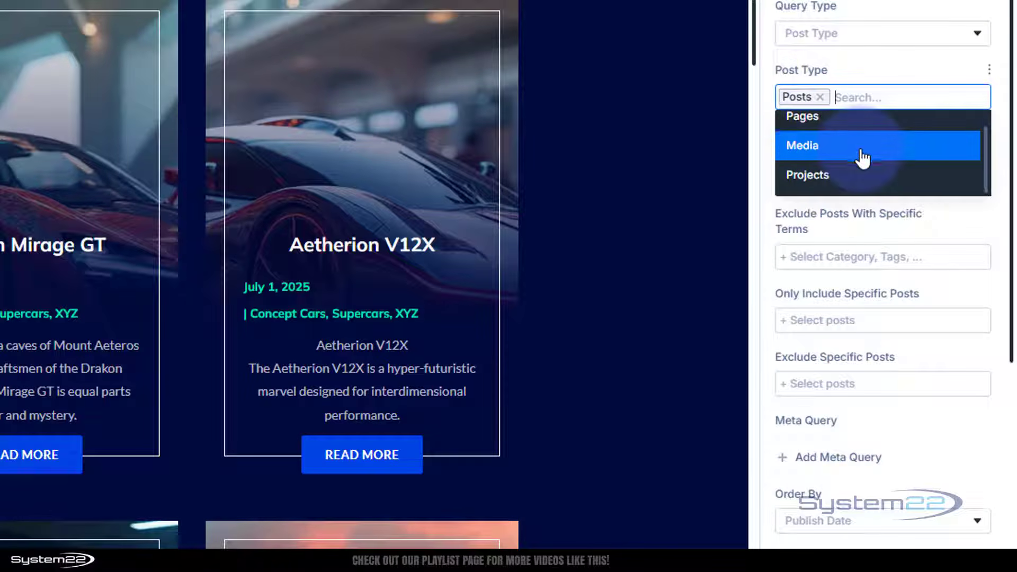
{"action": "left_click", "coordinate": [768, 85]}
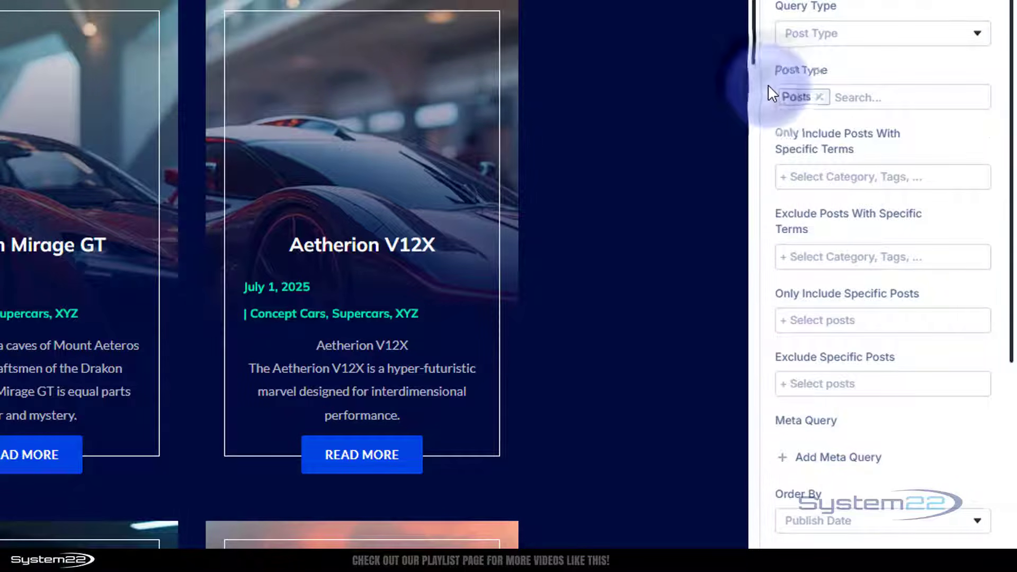
Limit the column's loop to posts in the Supercars category and set Posts Per Page to 9.
{"action": "left_click", "coordinate": [824, 183]}
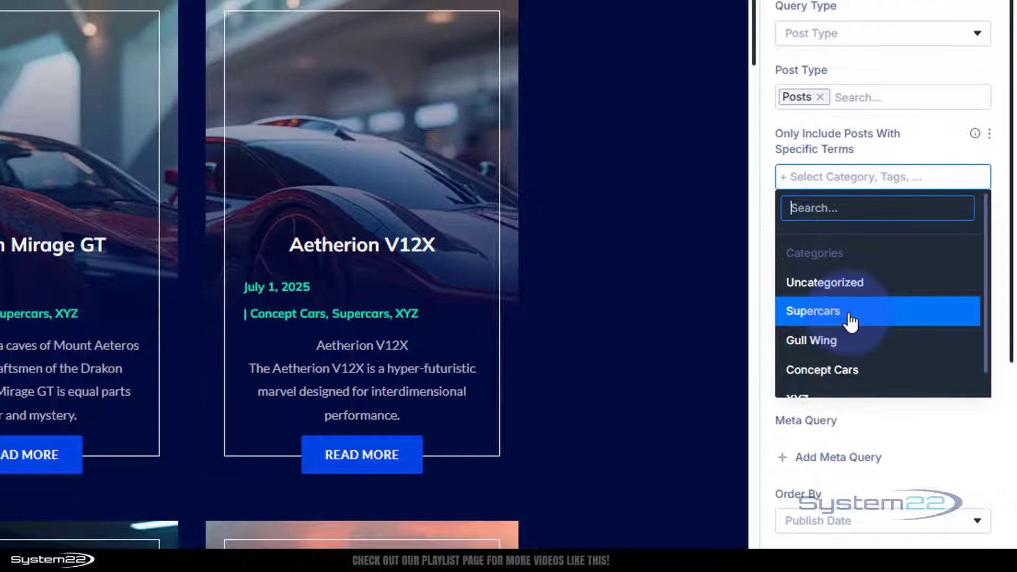
{"action": "left_click", "coordinate": [851, 323]}
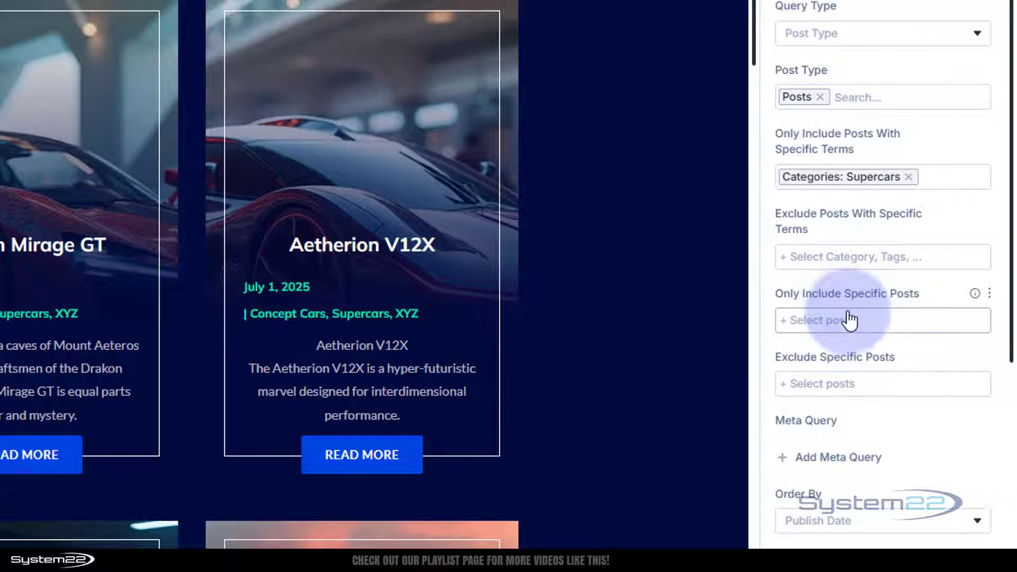
{"action": "scroll", "coordinate": [870, 227], "scroll_direction": "down", "scroll_amount": 3}
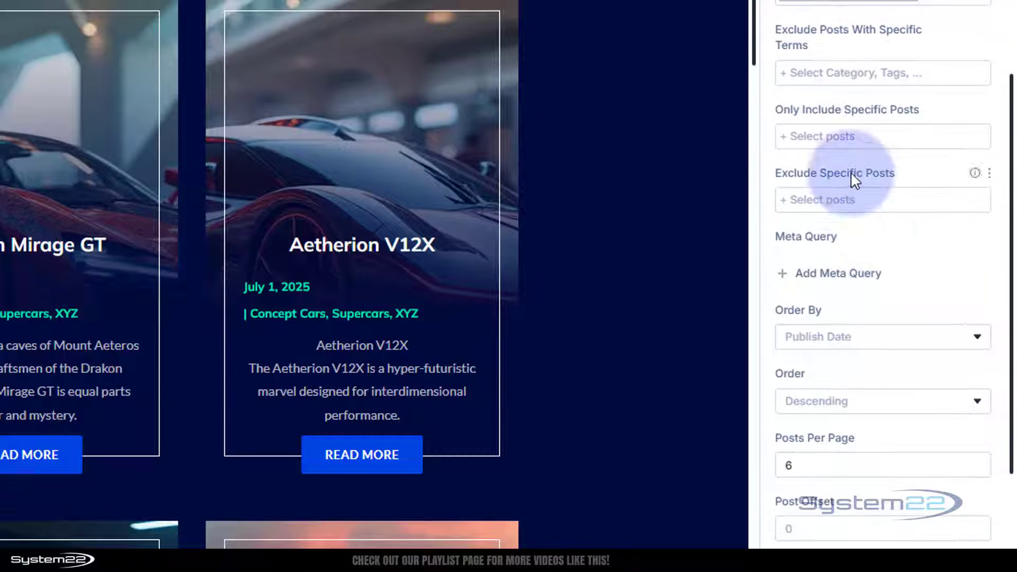
{"action": "scroll", "coordinate": [851, 242], "scroll_direction": "down", "scroll_amount": 3}
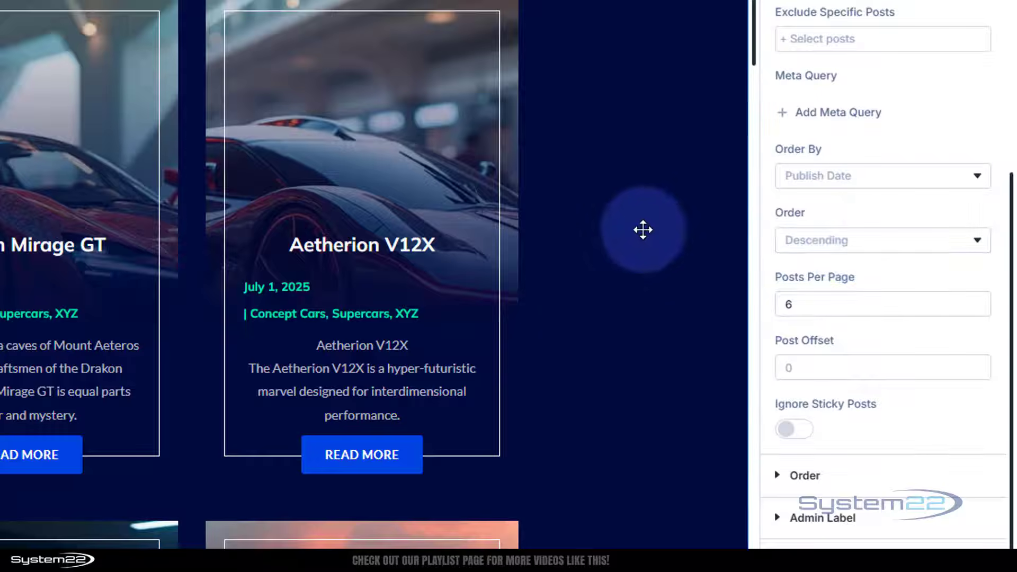
{"action": "scroll", "coordinate": [645, 227], "scroll_direction": "down", "scroll_amount": 5}
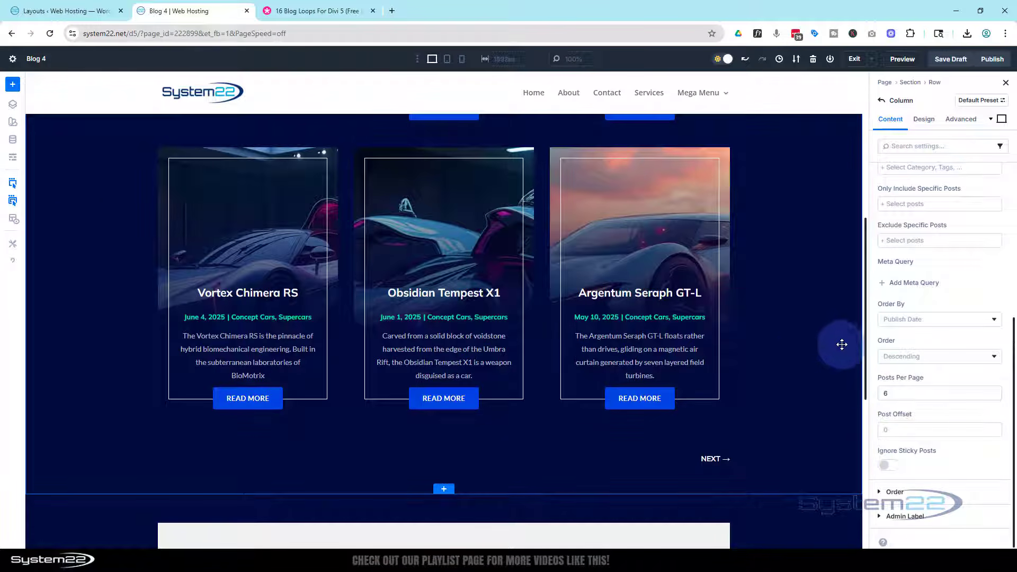
{"action": "double_click", "coordinate": [887, 394]}
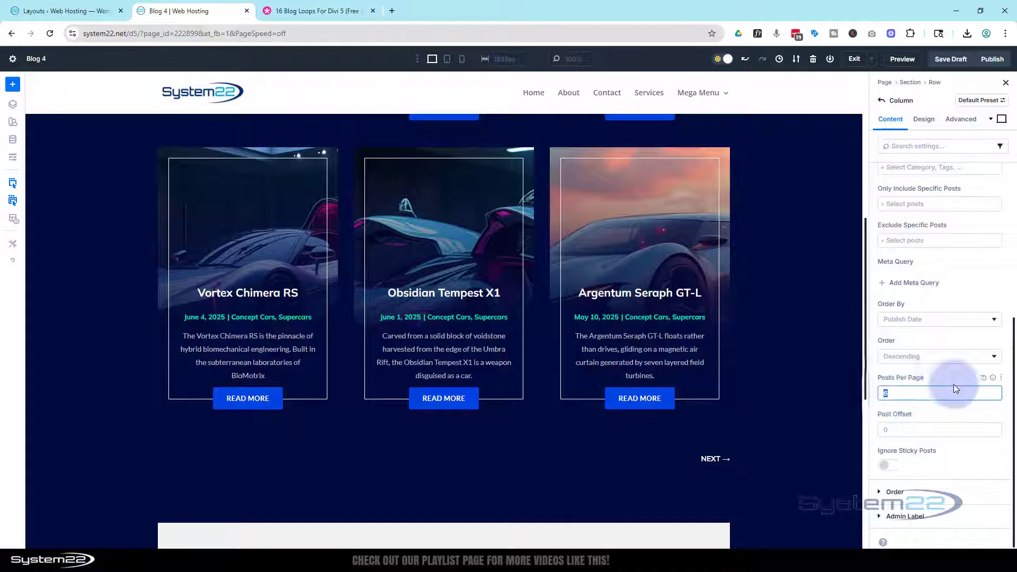
{"action": "type", "text": "9"}
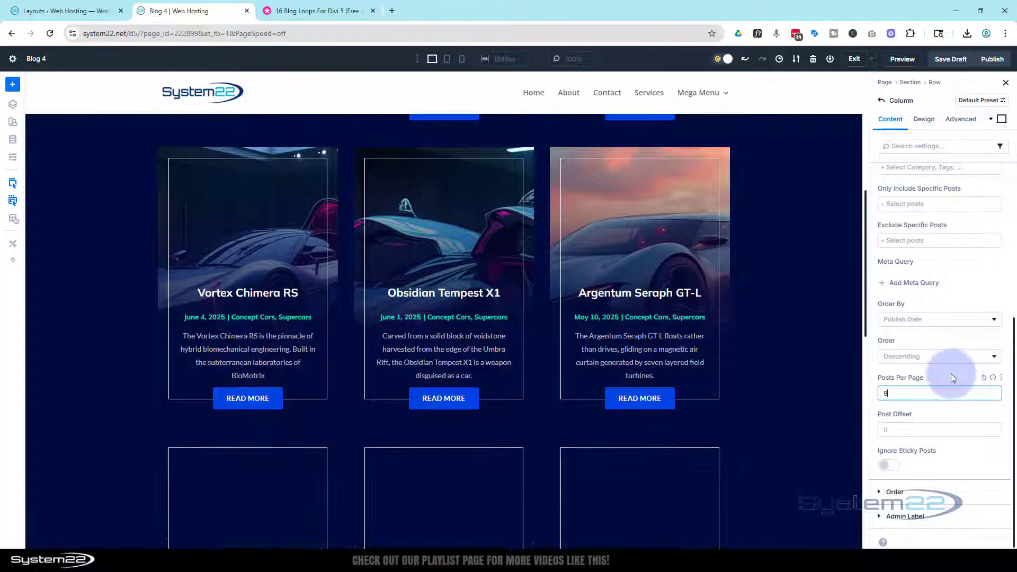
Look through the extended post grid down to the pagination and compare how the cards' heights and buttons line up.
{"action": "scroll", "coordinate": [816, 361], "scroll_direction": "down", "scroll_amount": 3}
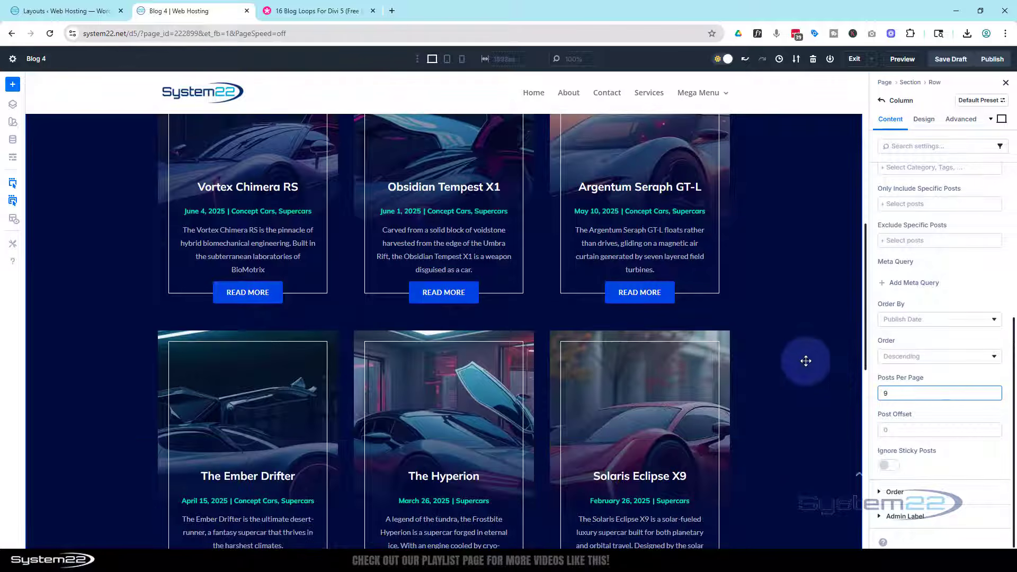
{"action": "scroll", "coordinate": [806, 361], "scroll_direction": "down", "scroll_amount": 1}
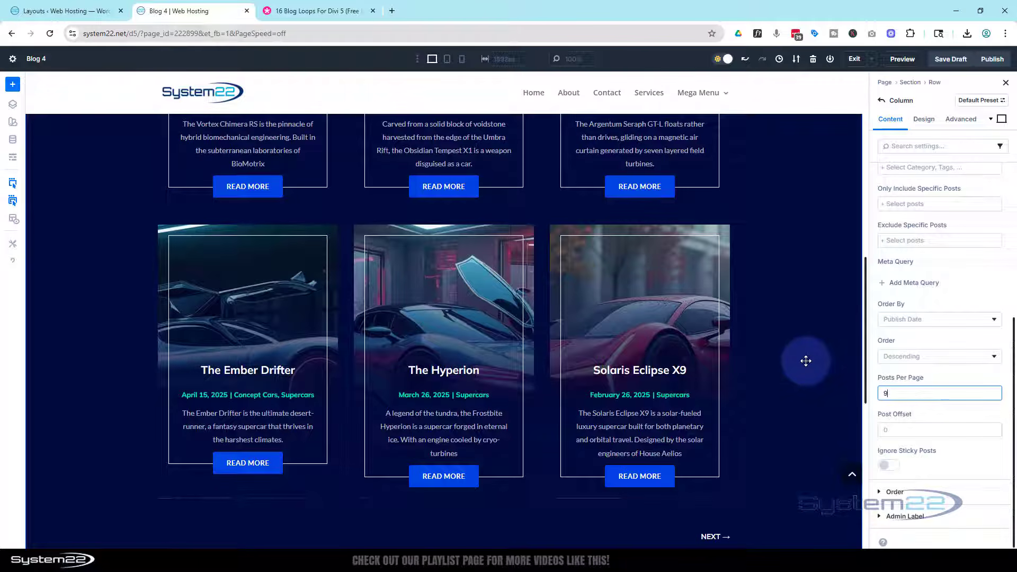
{"action": "scroll", "coordinate": [806, 361], "scroll_direction": "down", "scroll_amount": 4}
{"action": "scroll", "coordinate": [806, 361], "scroll_direction": "up", "scroll_amount": 10}
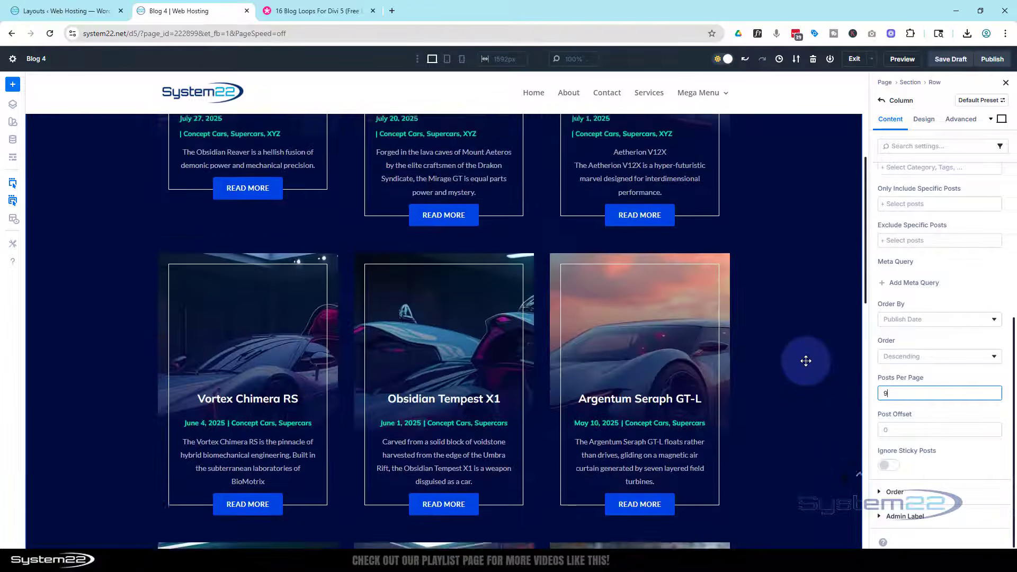
{"action": "scroll", "coordinate": [806, 361], "scroll_direction": "up", "scroll_amount": 5}
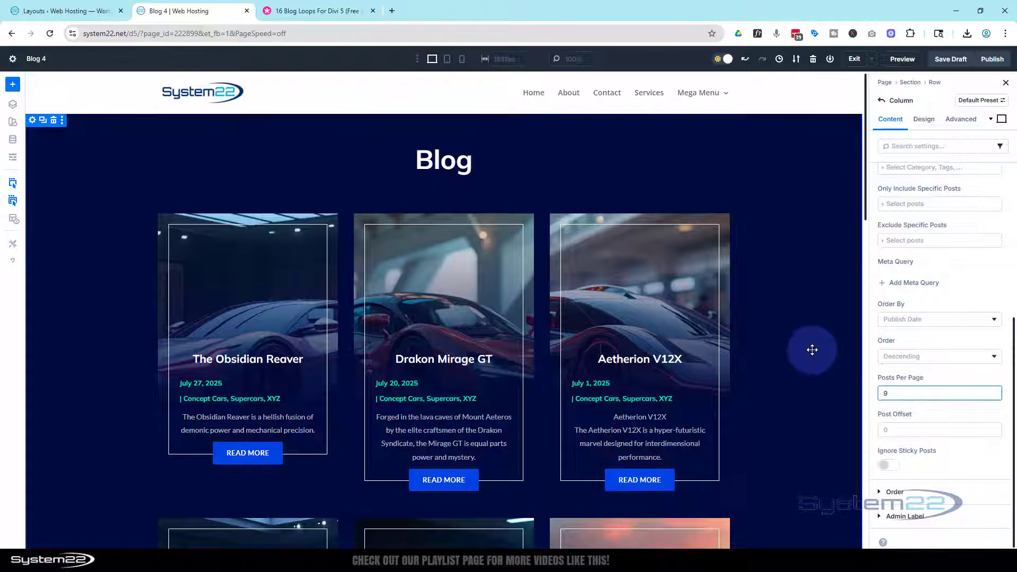
{"action": "scroll", "coordinate": [813, 302], "scroll_direction": "down", "scroll_amount": 2}
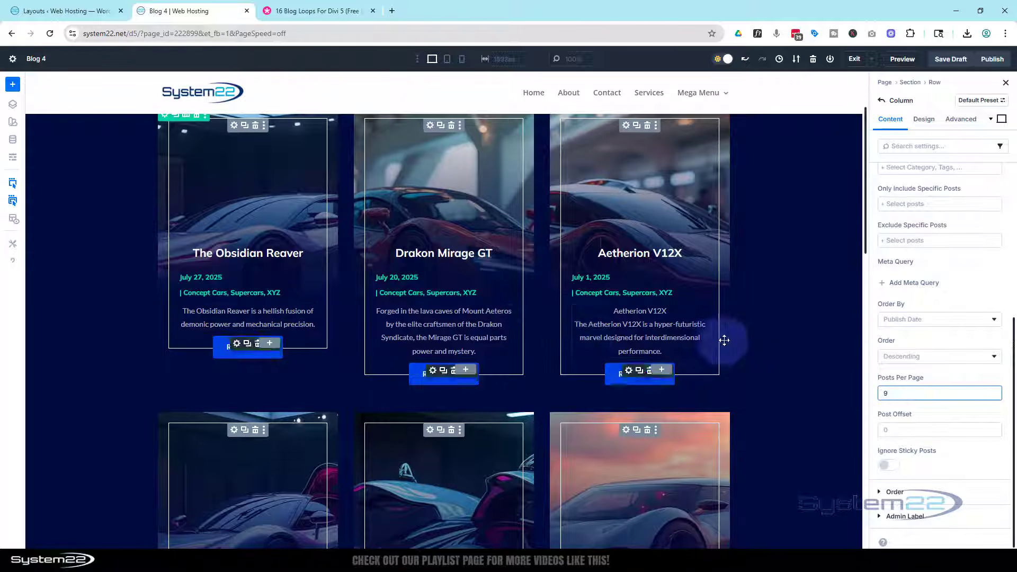
{"action": "scroll", "coordinate": [774, 347], "scroll_direction": "down", "scroll_amount": 2}
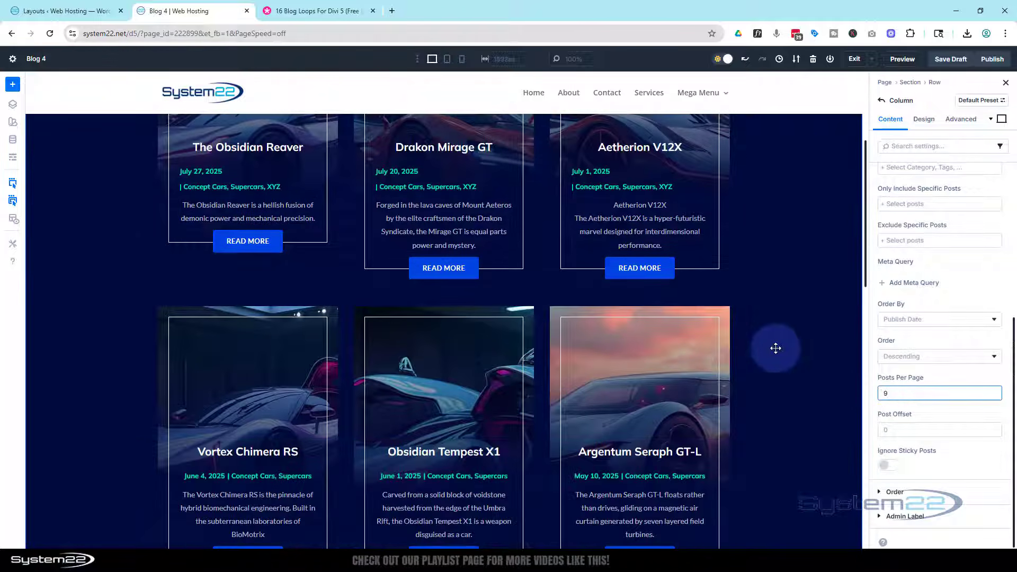
{"action": "scroll", "coordinate": [775, 348], "scroll_direction": "up", "scroll_amount": 4}
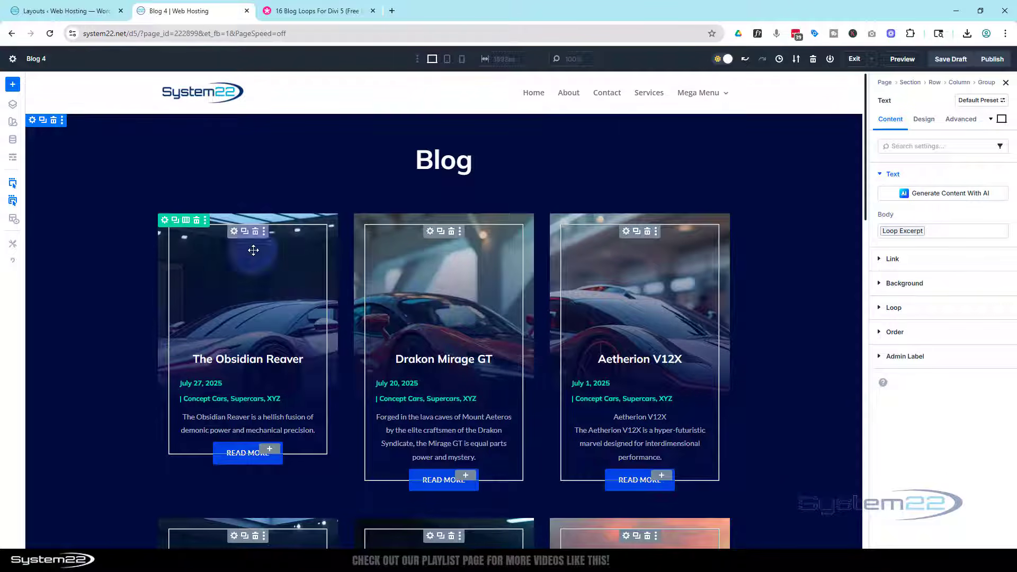
Set the minimum height of the post card's content Group to 500 px in its sizing settings.
{"action": "left_click", "coordinate": [234, 233]}
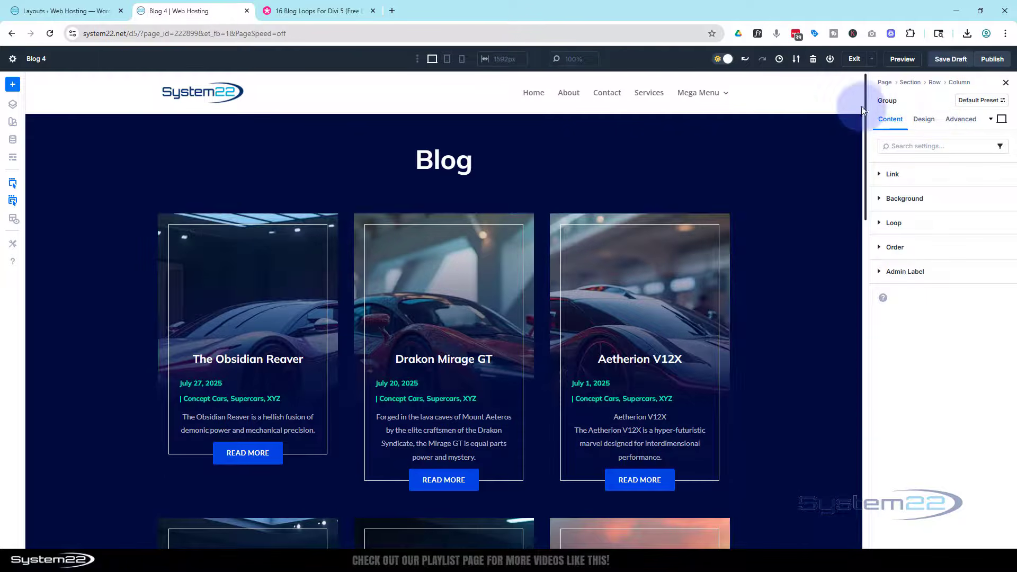
{"action": "left_click", "coordinate": [930, 124]}
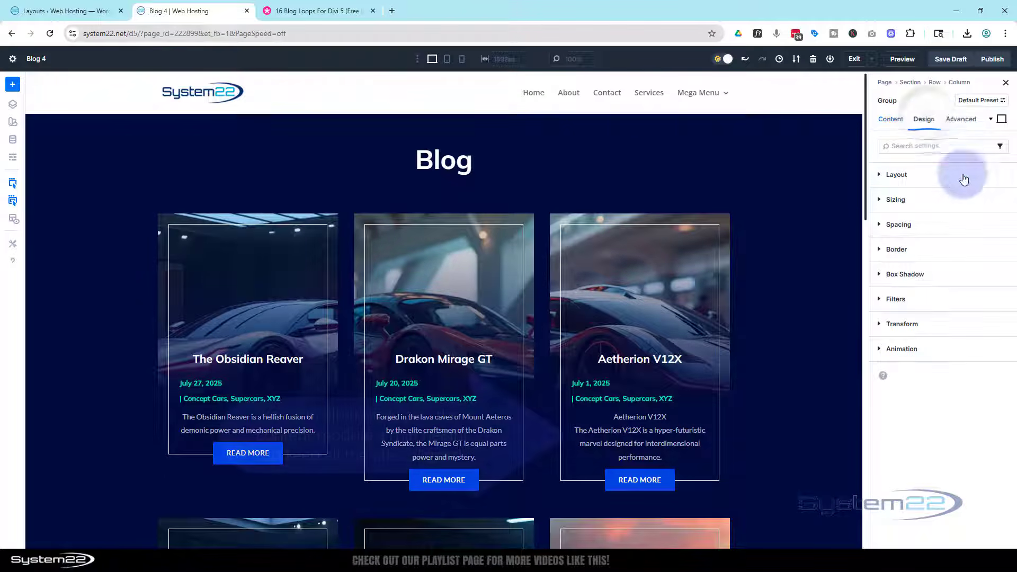
{"action": "left_click", "coordinate": [931, 204]}
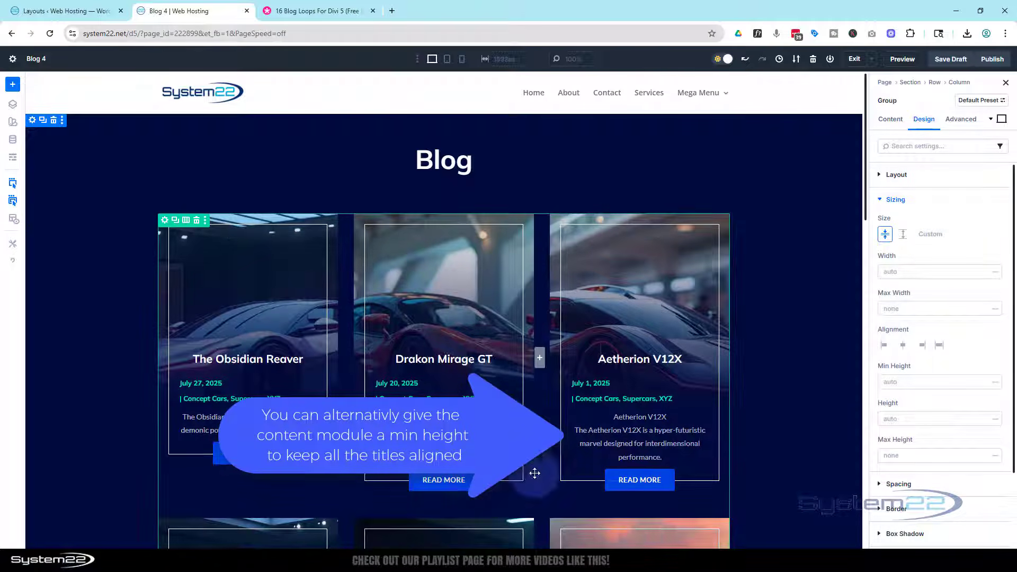
{"action": "left_click", "coordinate": [934, 270]}
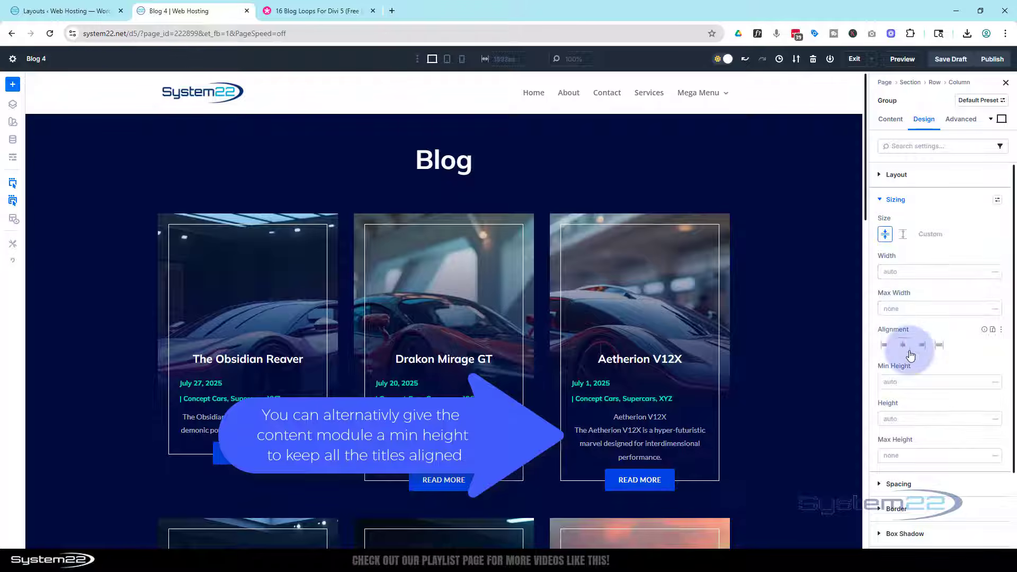
{"action": "scroll", "coordinate": [908, 350], "scroll_direction": "down", "scroll_amount": 2}
{"action": "left_click", "coordinate": [937, 290]}
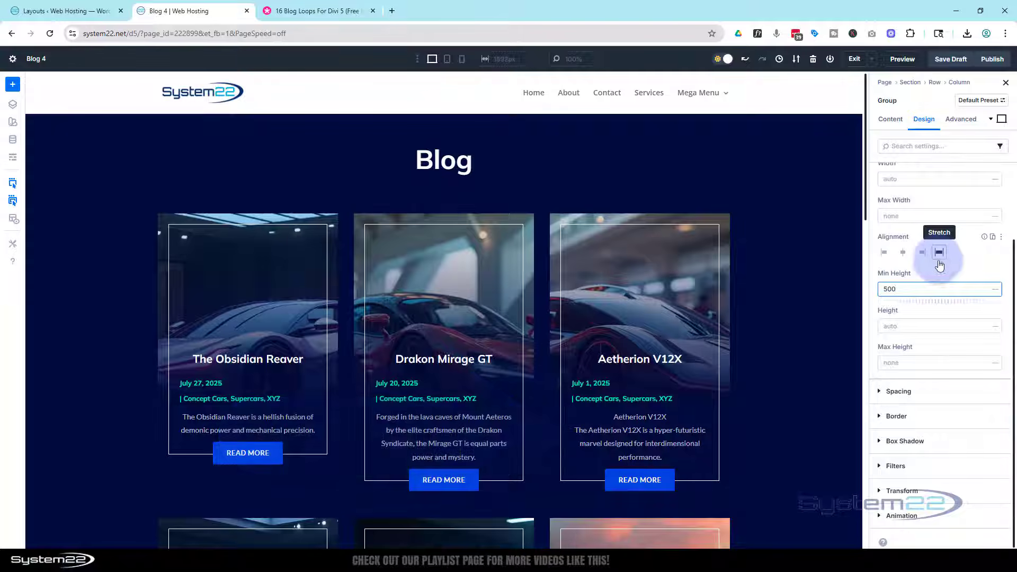
{"action": "type", "text": "500"}
{"action": "key", "text": "Return"}
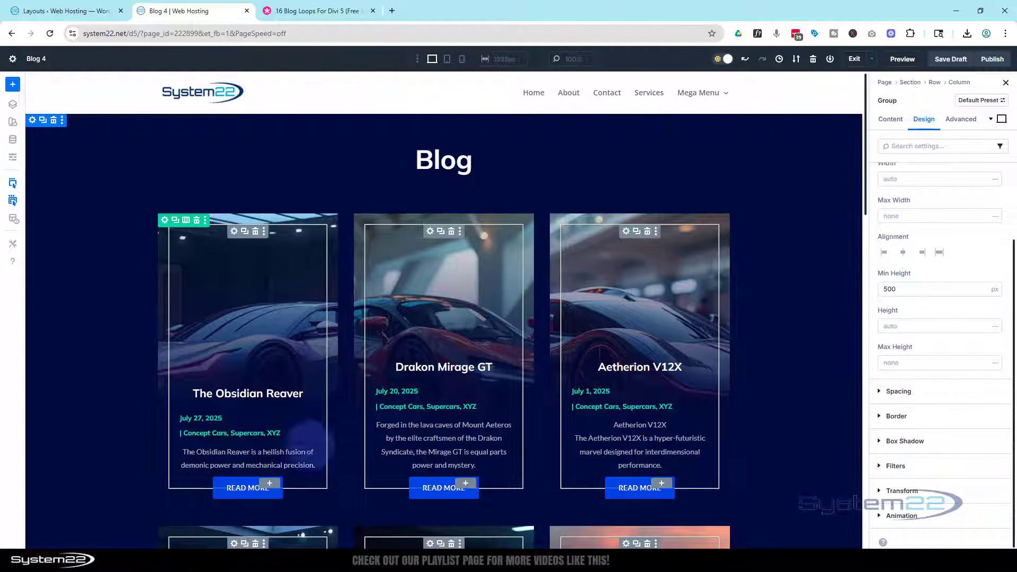
Check the alignment of the card frames and Read More buttons across all rows of the post grid.
{"action": "scroll", "coordinate": [781, 390], "scroll_direction": "down", "scroll_amount": 6}
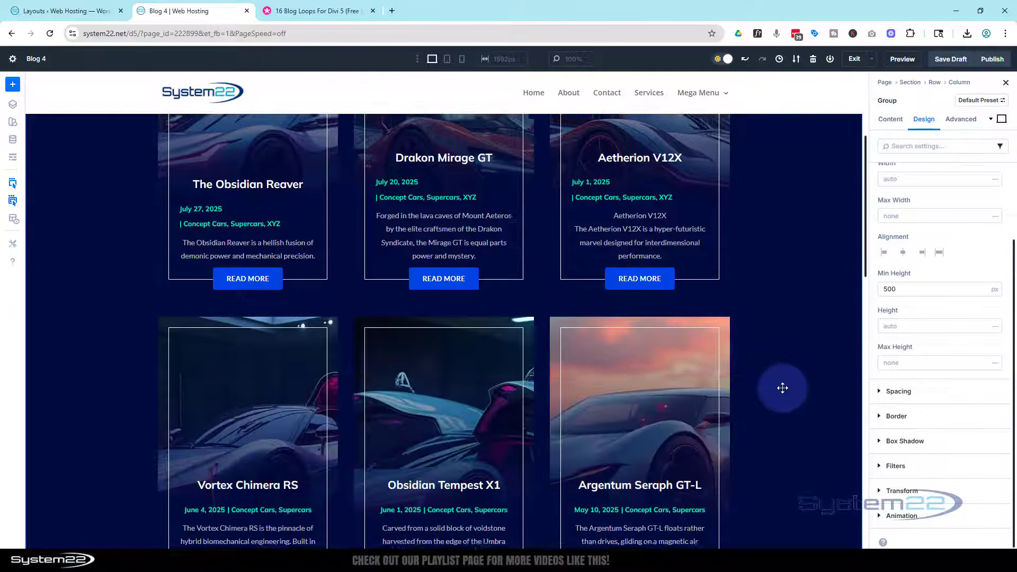
{"action": "scroll", "coordinate": [782, 388], "scroll_direction": "down", "scroll_amount": 6}
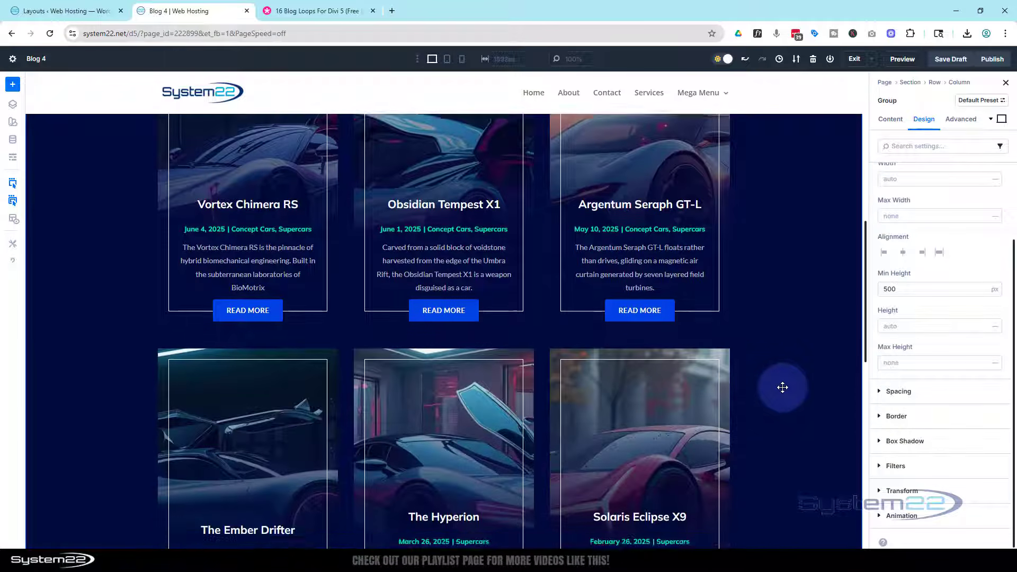
{"action": "scroll", "coordinate": [783, 388], "scroll_direction": "down", "scroll_amount": 1}
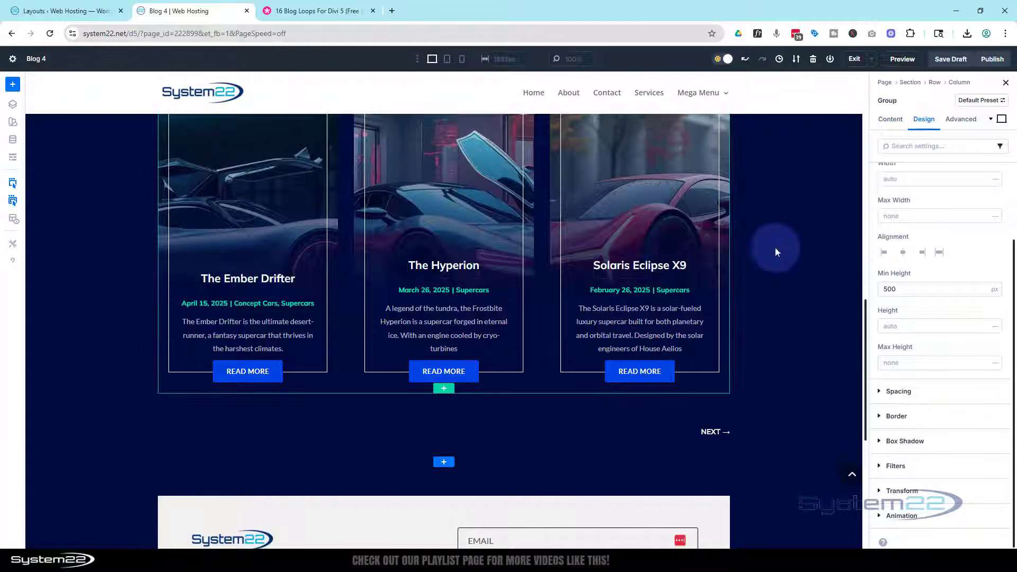
{"action": "scroll", "coordinate": [803, 289], "scroll_direction": "up", "scroll_amount": 14}
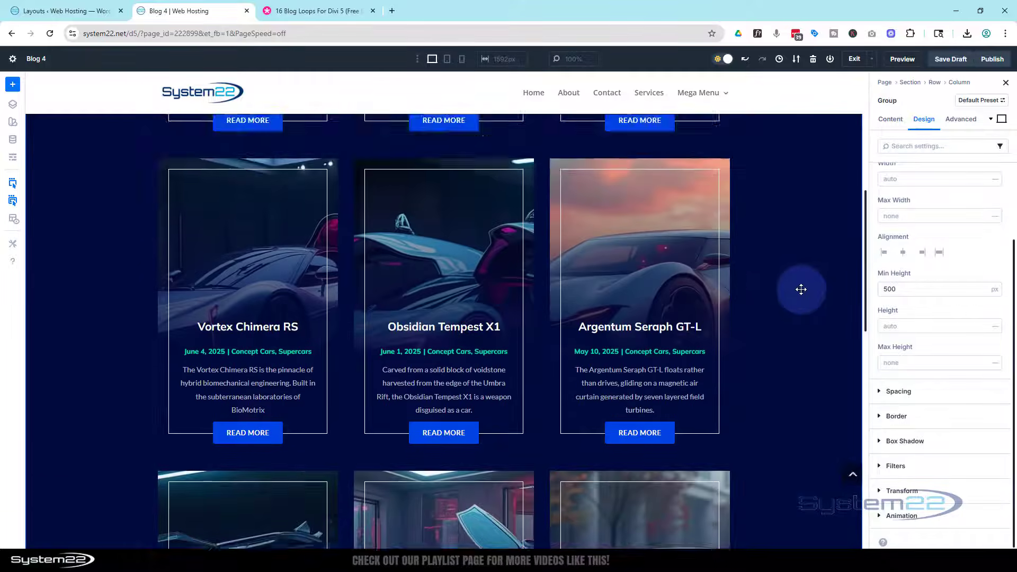
{"action": "scroll", "coordinate": [801, 289], "scroll_direction": "down", "scroll_amount": 2}
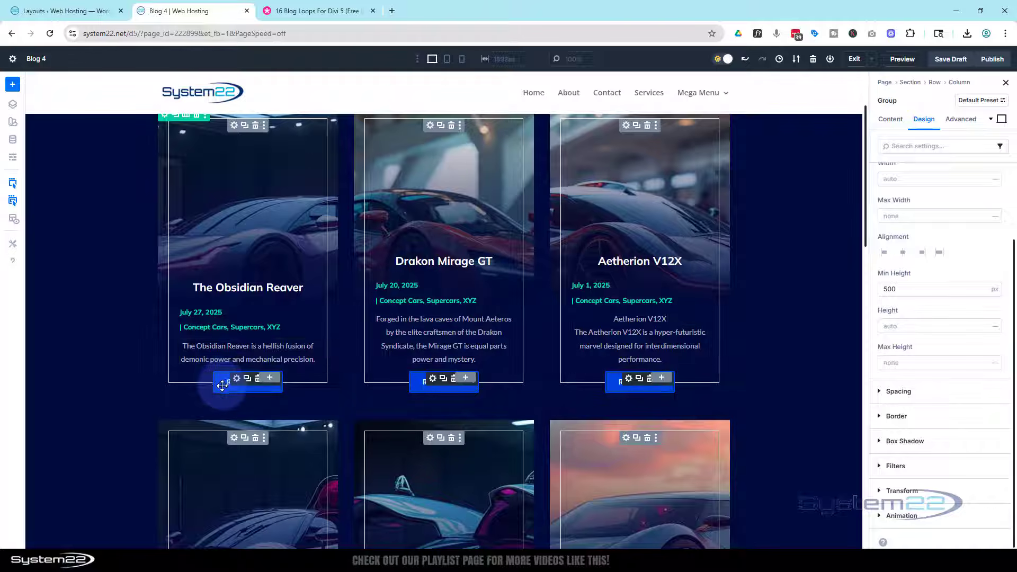
{"action": "scroll", "coordinate": [788, 327], "scroll_direction": "up", "scroll_amount": 2}
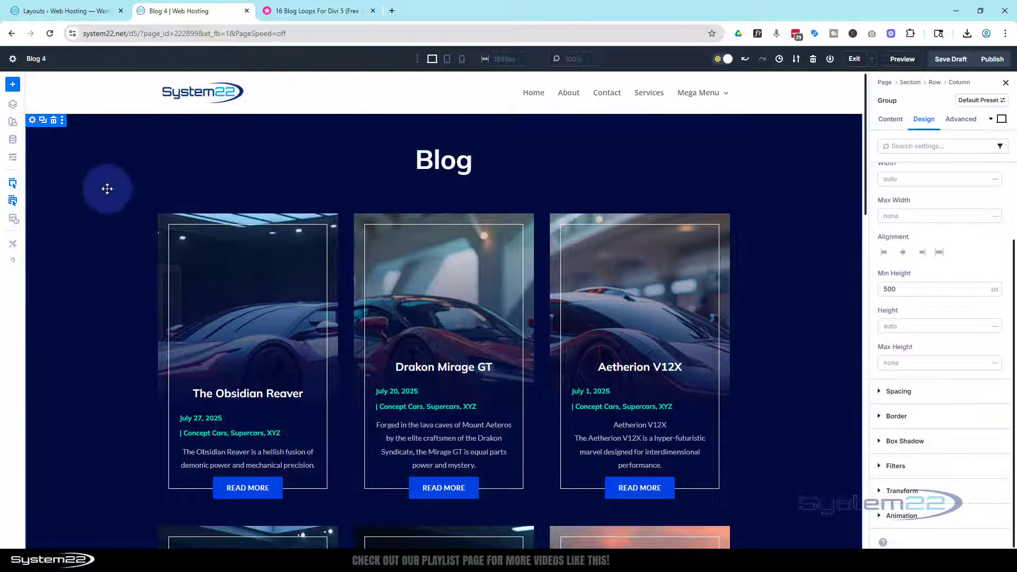
Open the blog section's background settings and copy the hex value of its background color.
{"action": "left_click", "coordinate": [32, 122]}
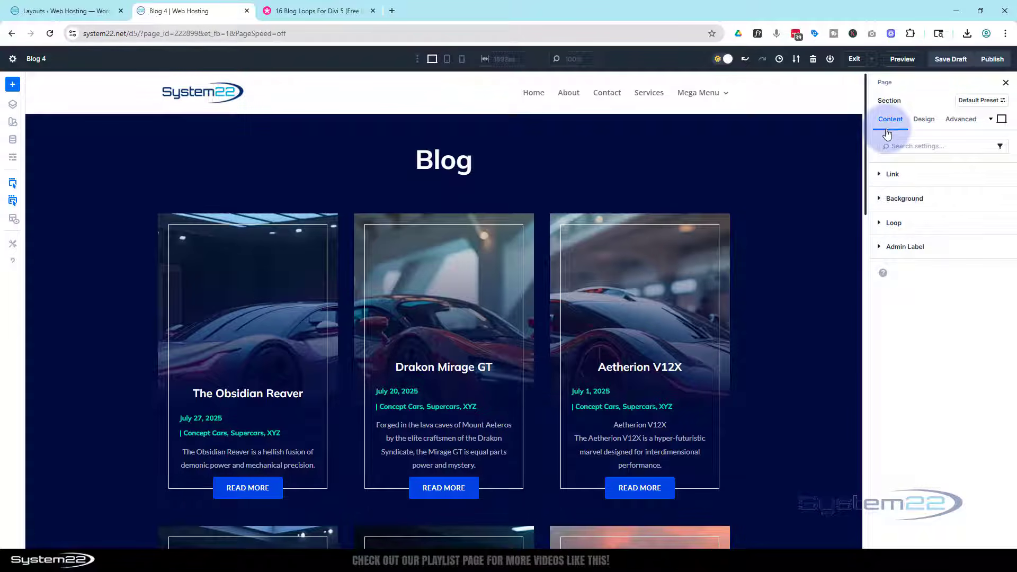
{"action": "left_click", "coordinate": [881, 199]}
{"action": "left_click", "coordinate": [918, 322]}
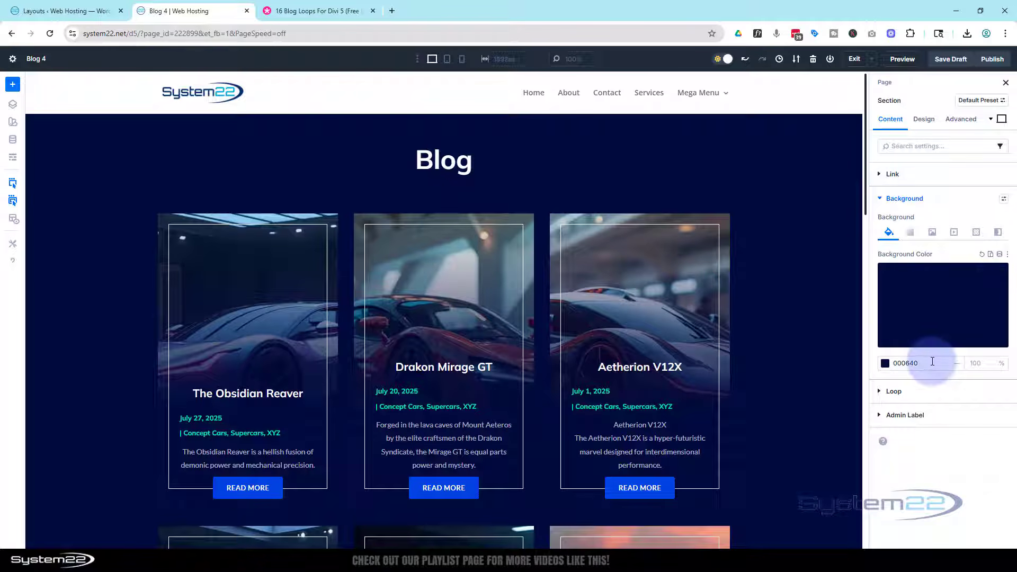
{"action": "double_click", "coordinate": [896, 364]}
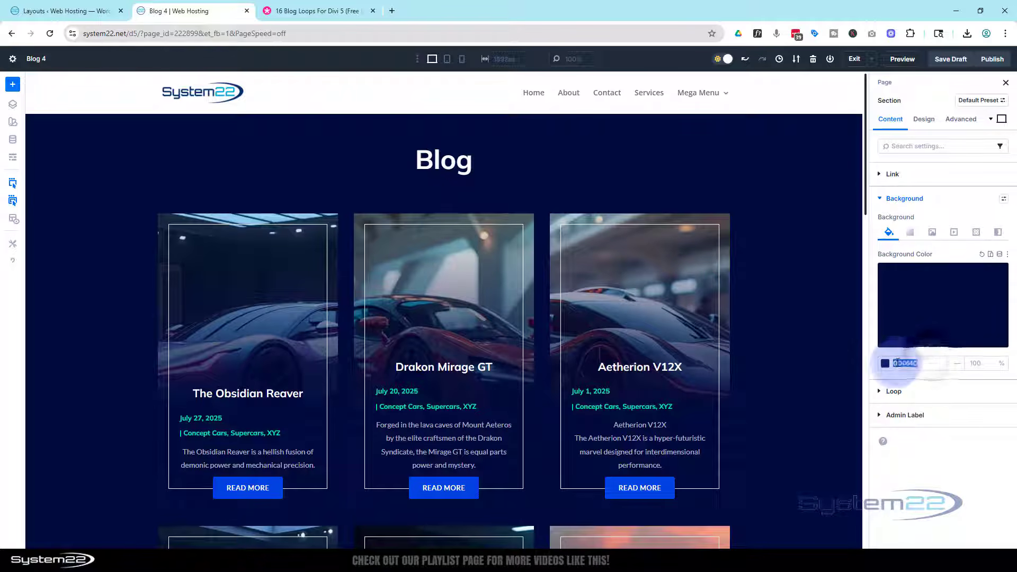
{"action": "left_click", "coordinate": [927, 331]}
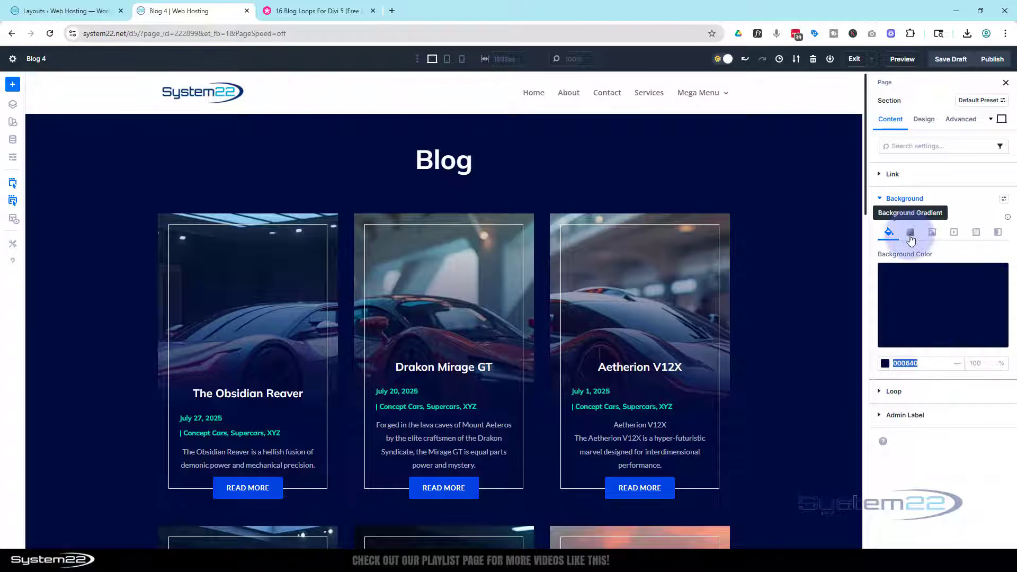
Add a background gradient to the blog section and set its end stop color to 000640.
{"action": "left_click", "coordinate": [911, 232]}
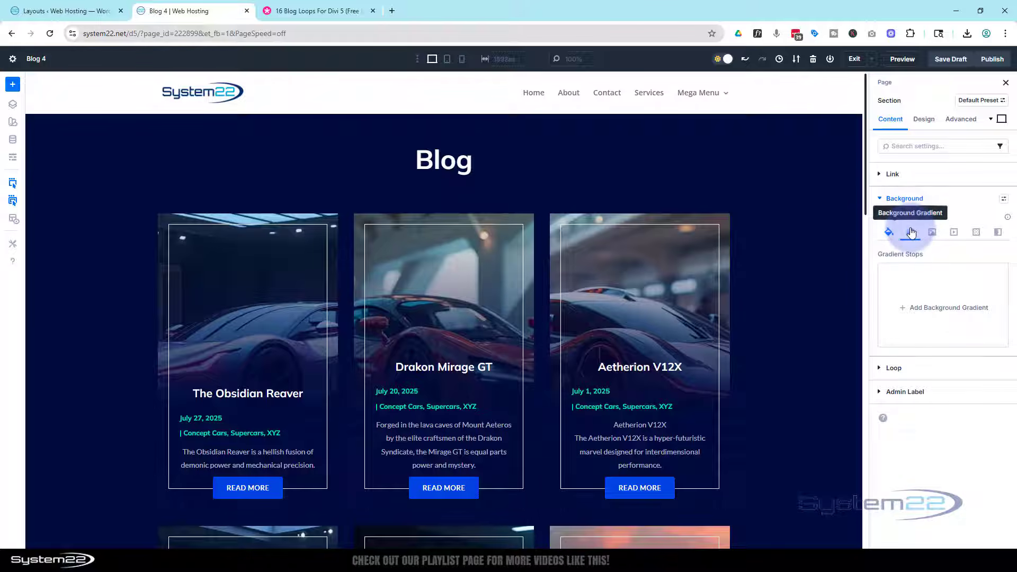
{"action": "left_click", "coordinate": [928, 307]}
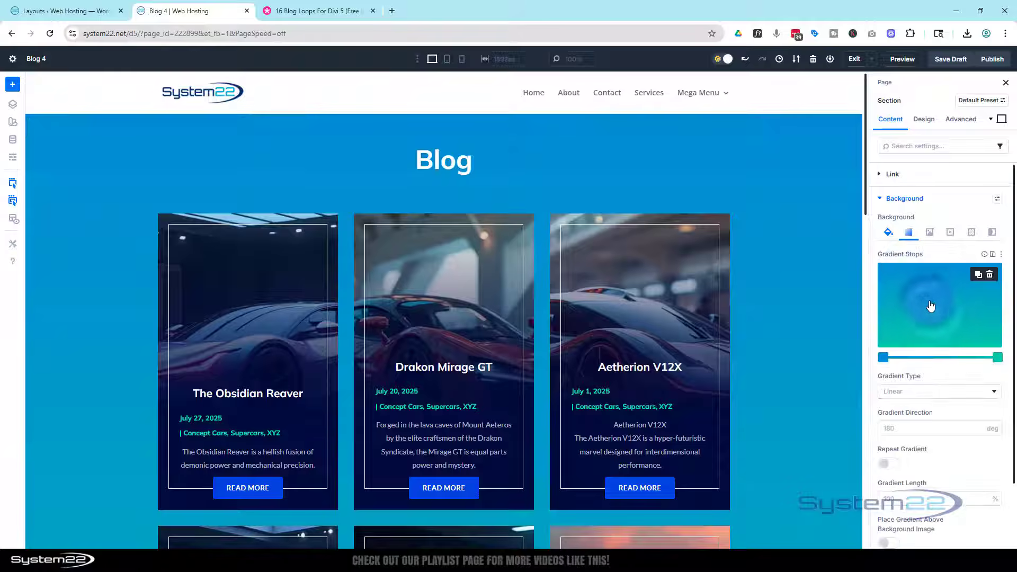
{"action": "left_click", "coordinate": [998, 358]}
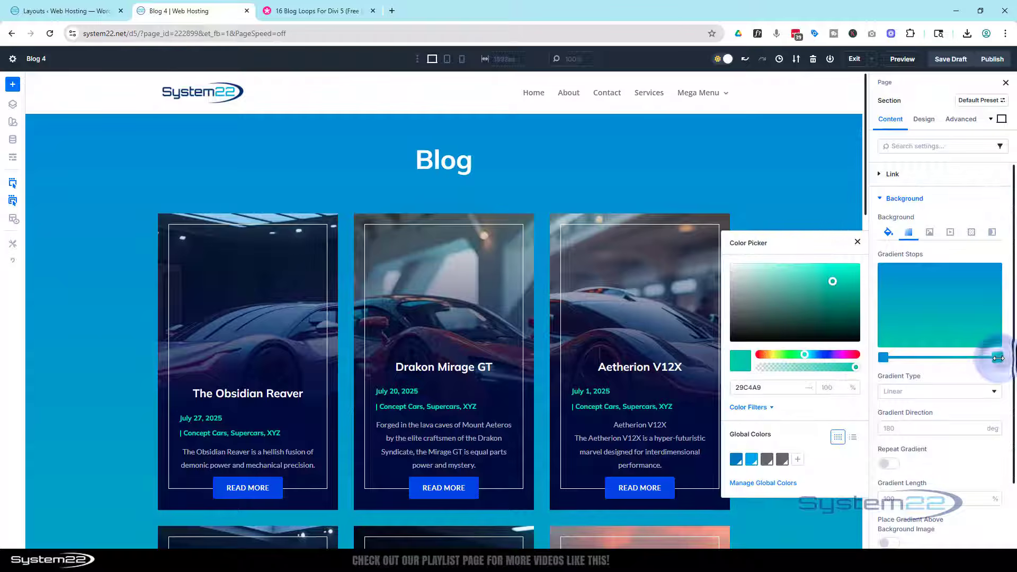
{"action": "left_click", "coordinate": [788, 389]}
{"action": "double_click", "coordinate": [788, 389]}
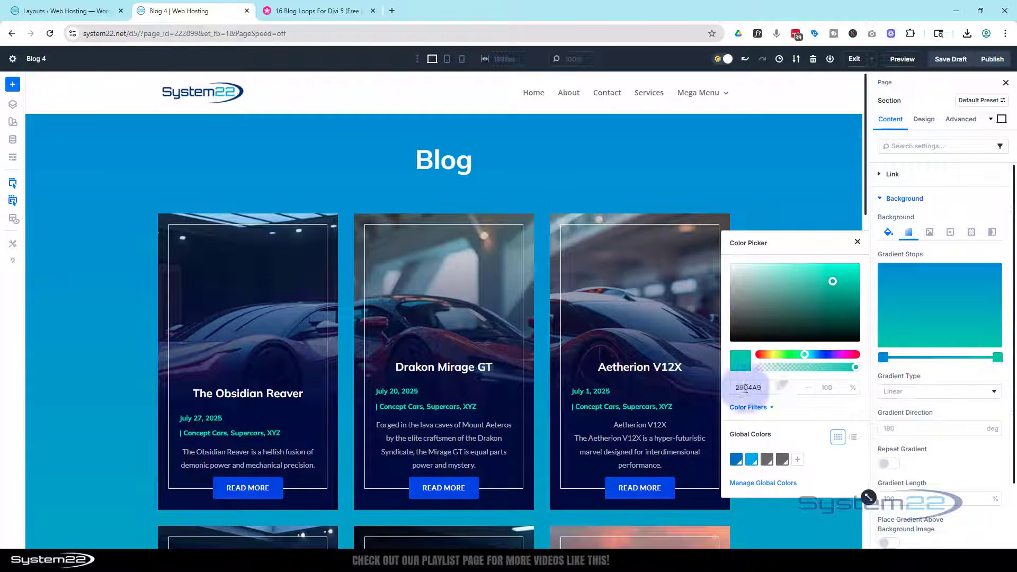
{"action": "type", "text": "000640"}
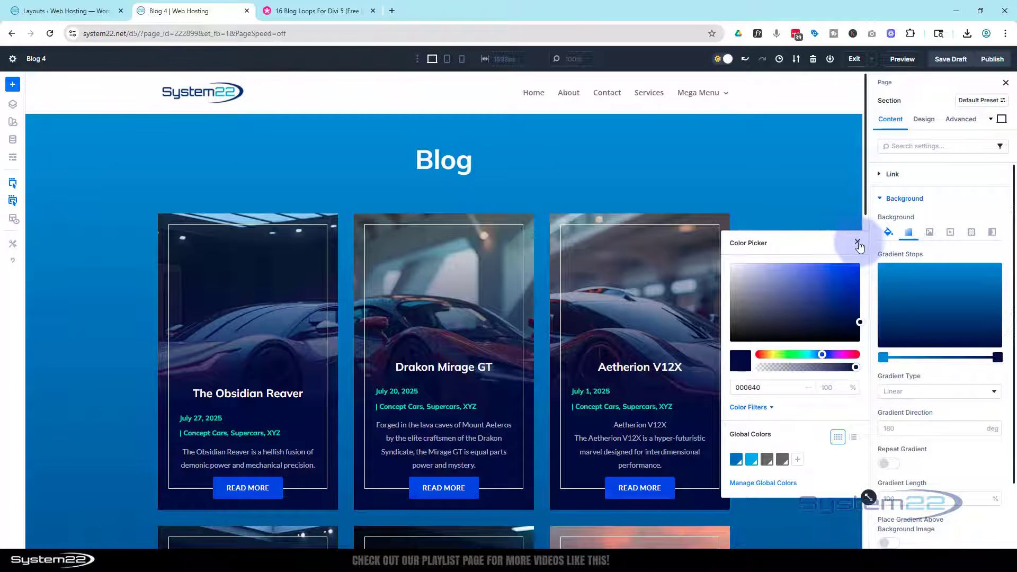
Close the gradient color picker and check the new gradient behind the rows of the post grid.
{"action": "left_click", "coordinate": [857, 242]}
{"action": "scroll", "coordinate": [805, 291], "scroll_direction": "down", "scroll_amount": 8}
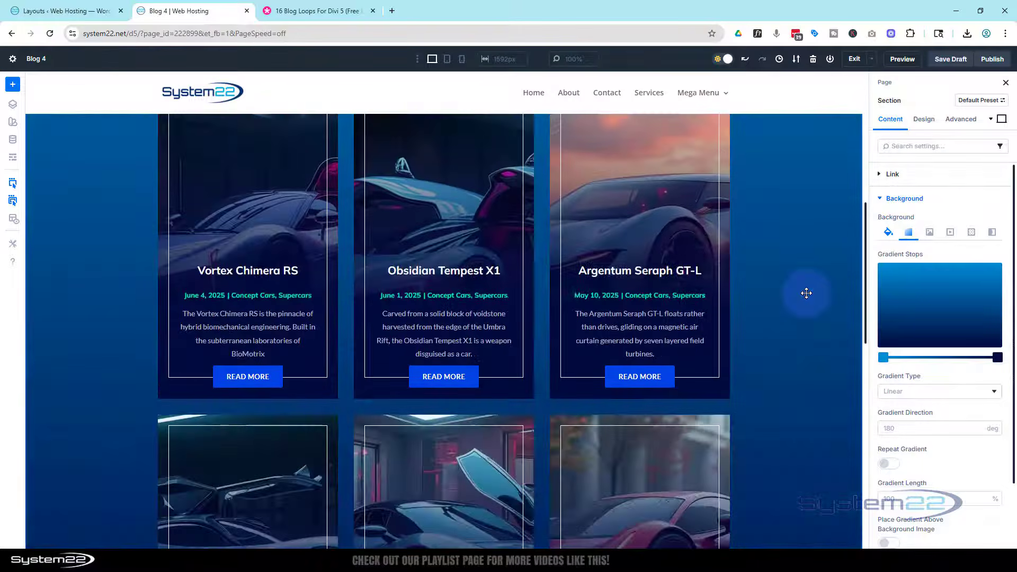
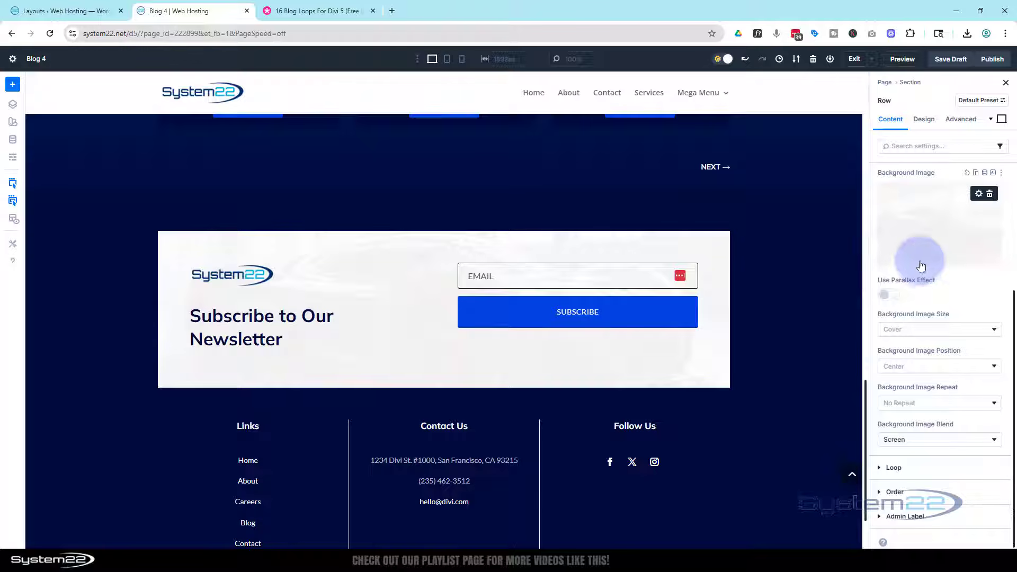
Lower the opacity of the newsletter row's F1F1F1 background color to 86% so its background image shows through.
{"action": "scroll", "coordinate": [933, 275], "scroll_direction": "up", "scroll_amount": 2}
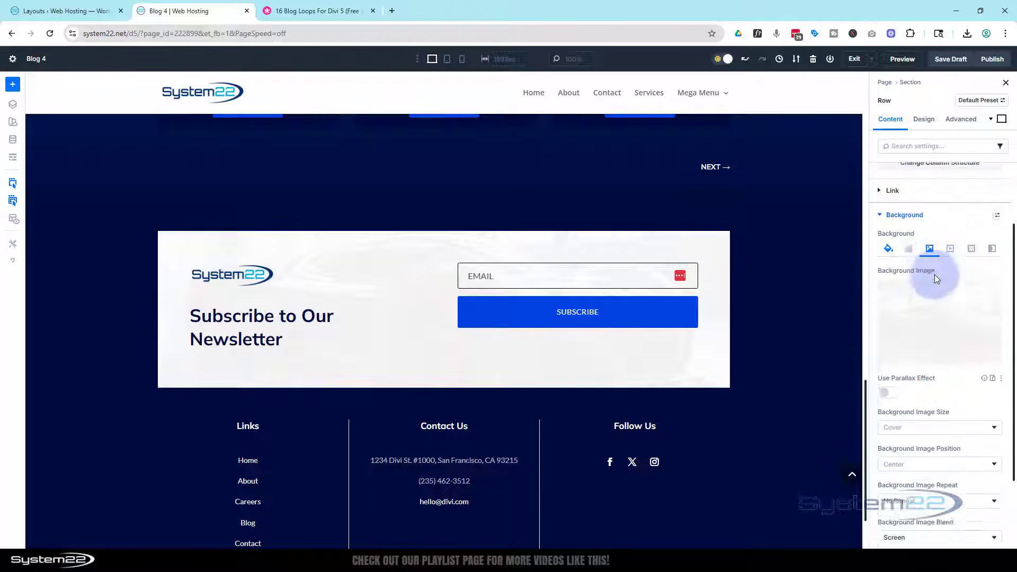
{"action": "left_click", "coordinate": [886, 256]}
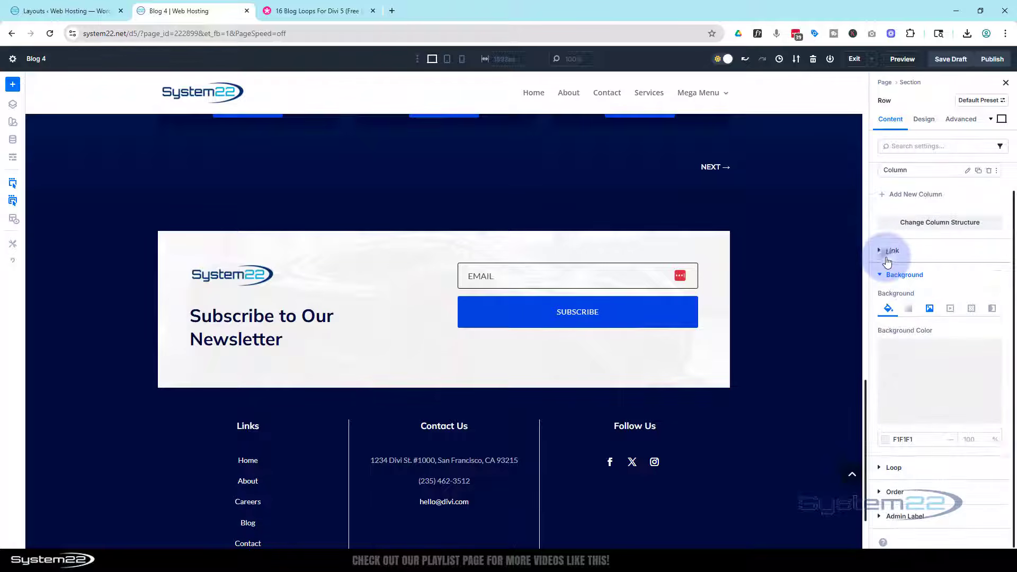
{"action": "left_click", "coordinate": [920, 386]}
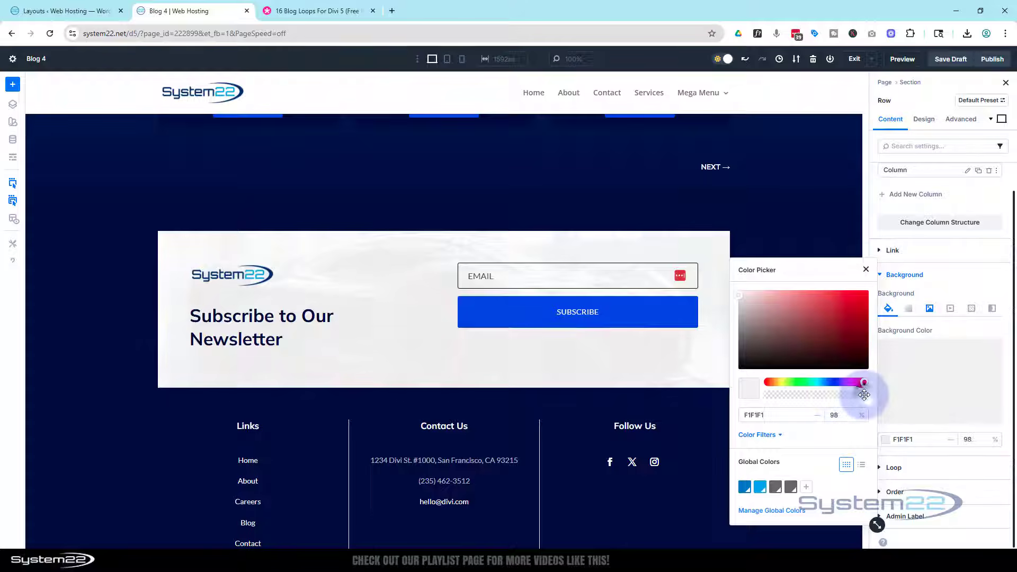
{"action": "left_click_drag", "start_coordinate": [864, 395], "coordinate": [856, 393]}
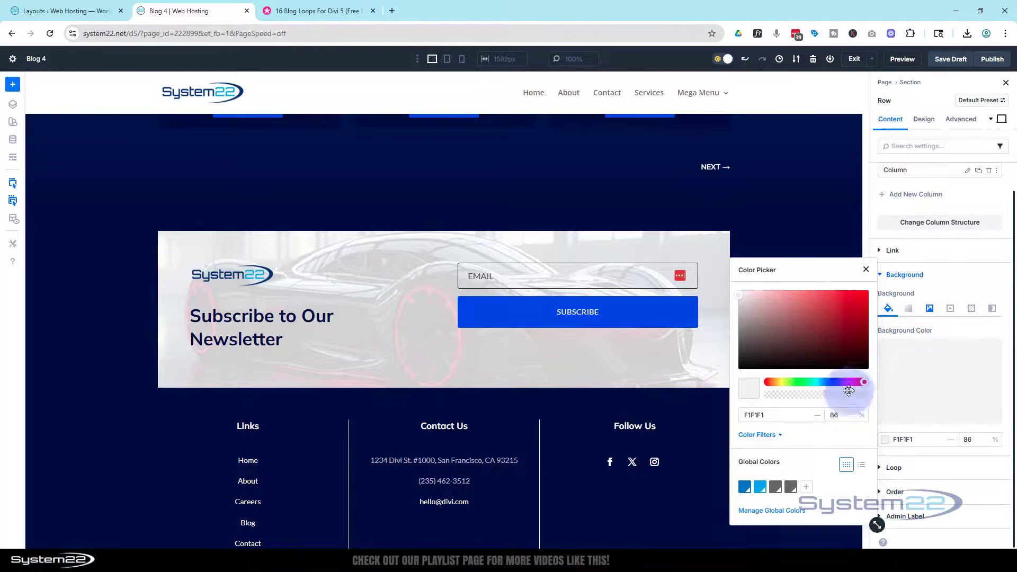
{"action": "left_click", "coordinate": [866, 271]}
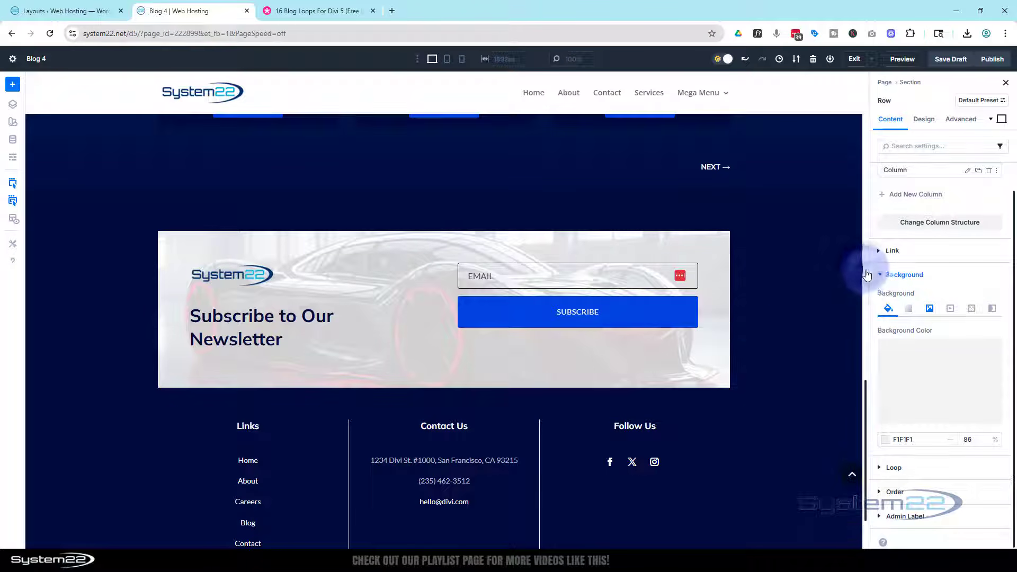
{"action": "left_click", "coordinate": [797, 340]}
Open the Facebook entry of the footer's Social Media Follow module and look at its Account Link URL.
{"action": "scroll", "coordinate": [797, 338], "scroll_direction": "down", "scroll_amount": 2}
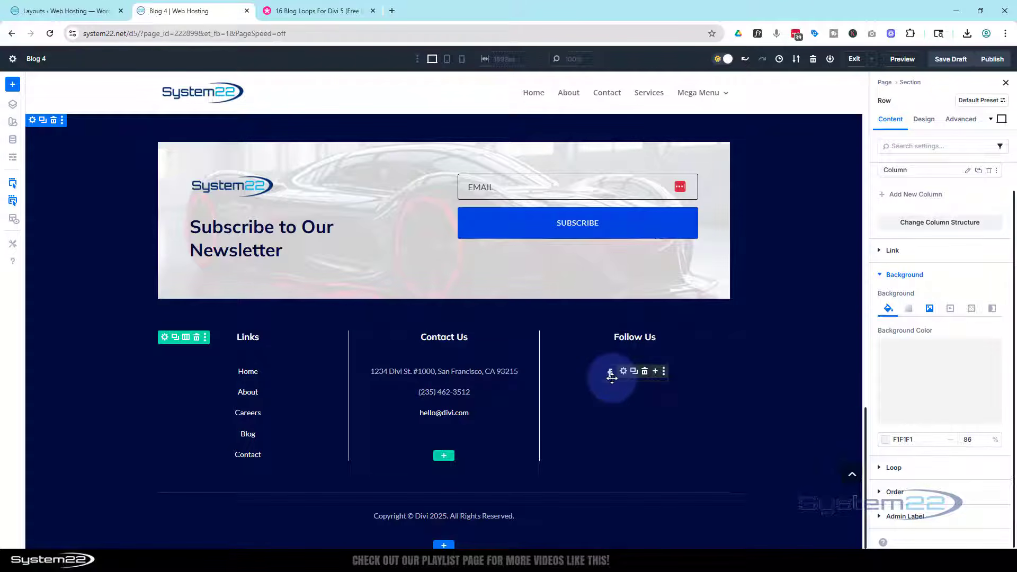
{"action": "left_click", "coordinate": [624, 372]}
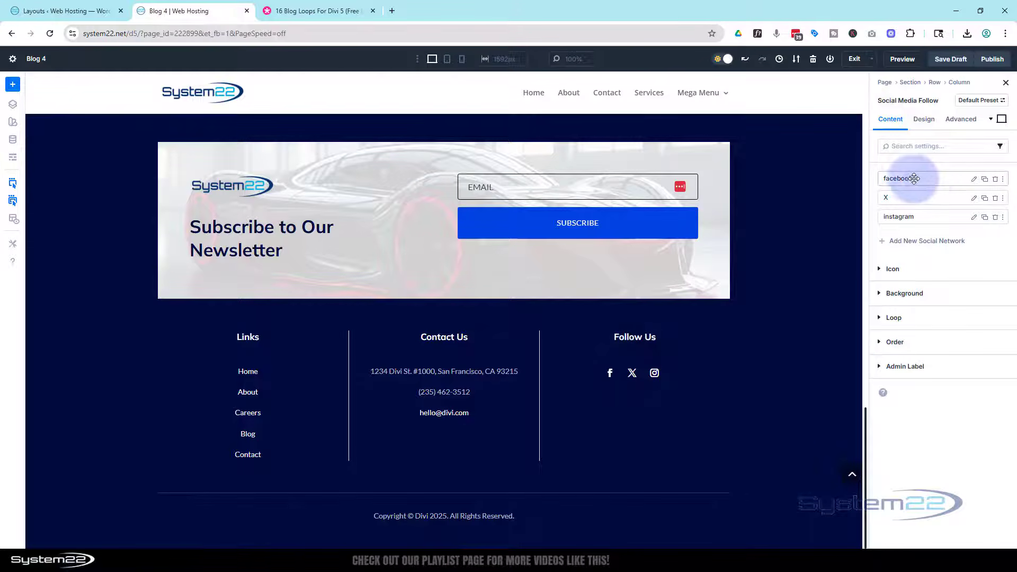
{"action": "left_click", "coordinate": [974, 181]}
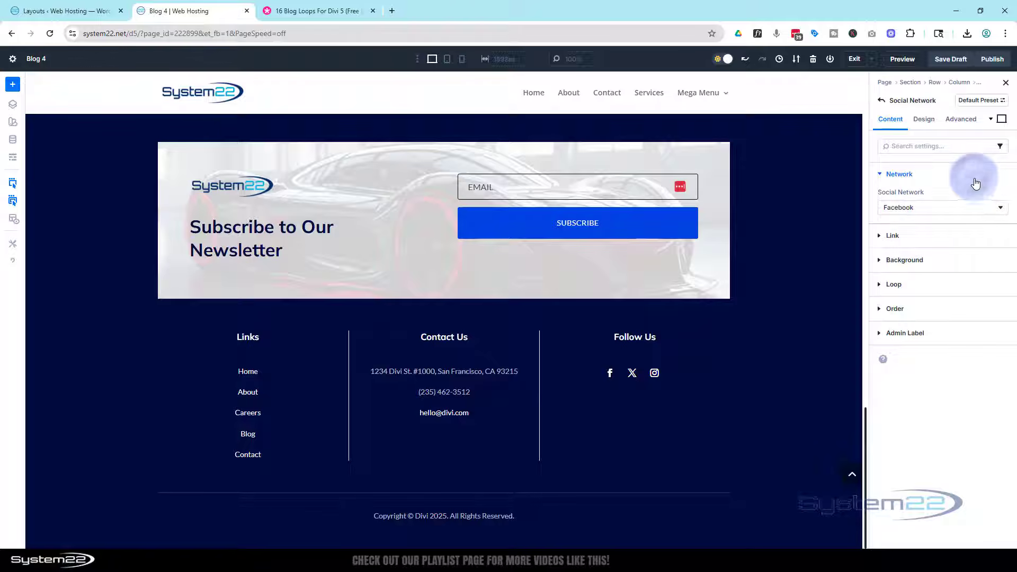
{"action": "left_click", "coordinate": [922, 236]}
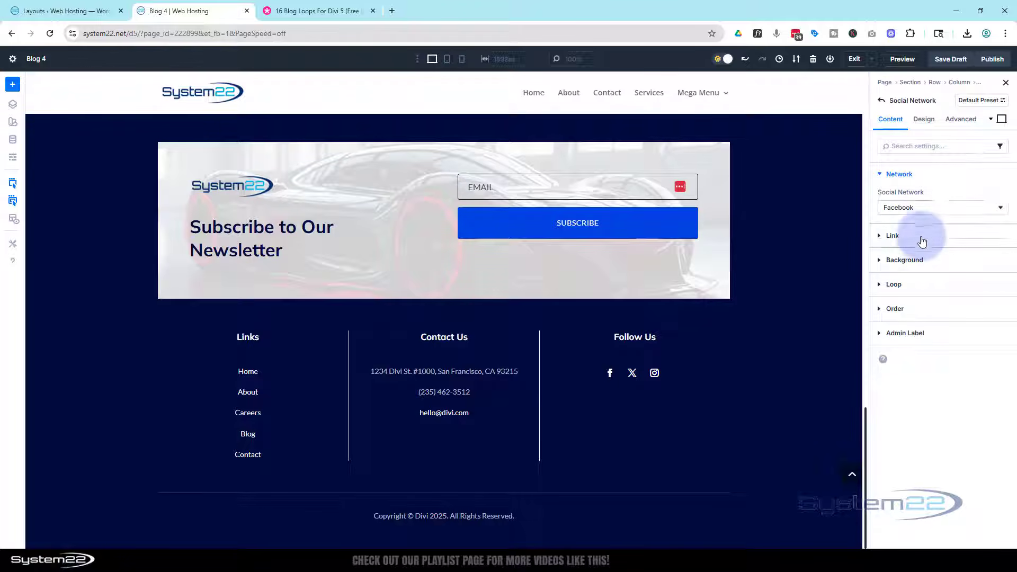
{"action": "left_click", "coordinate": [918, 233]}
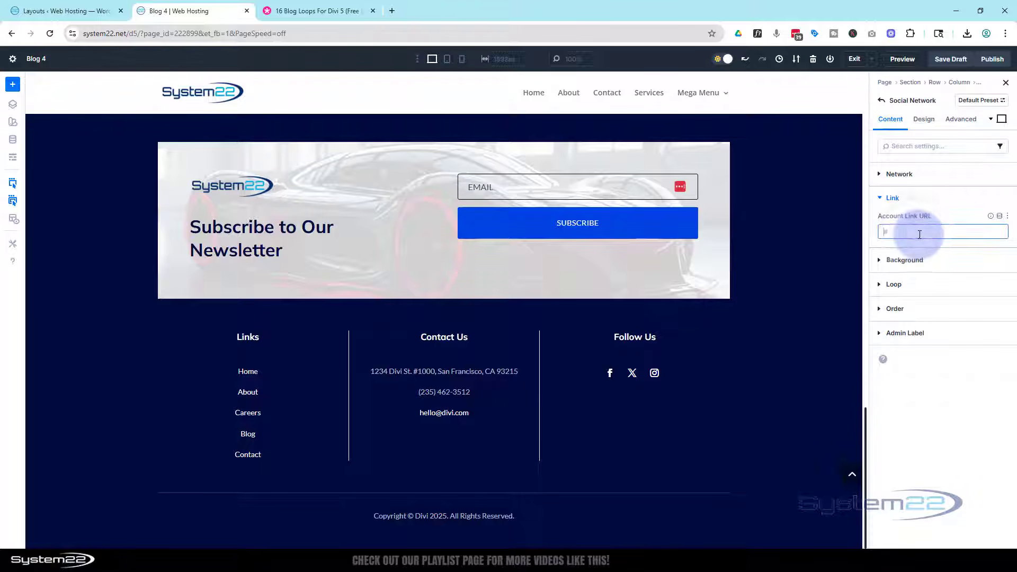
{"action": "left_click", "coordinate": [883, 104]}
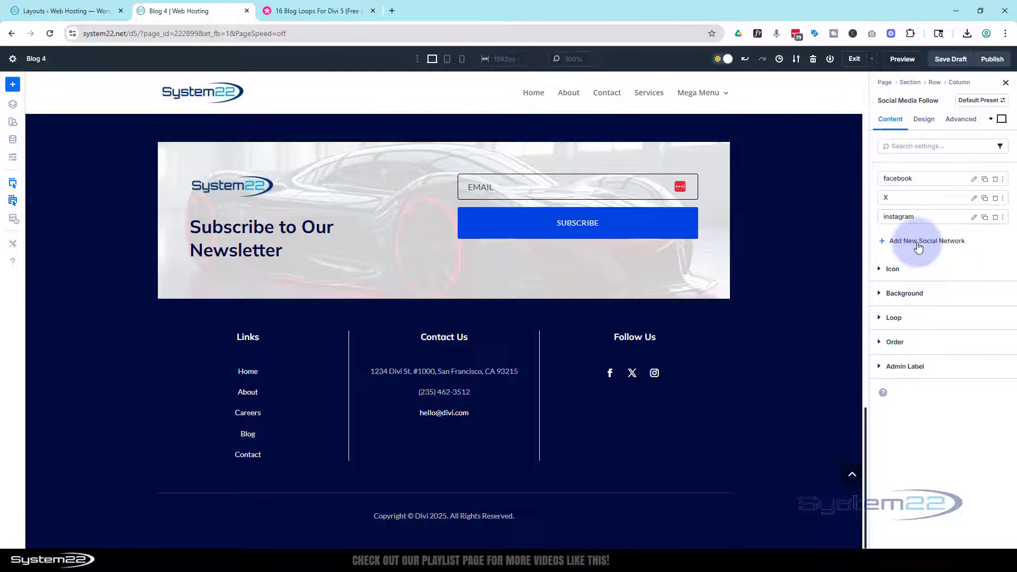
Add a trial social network to the Social Media Follow module and delete it again after viewing the available networks.
{"action": "left_click", "coordinate": [918, 242]}
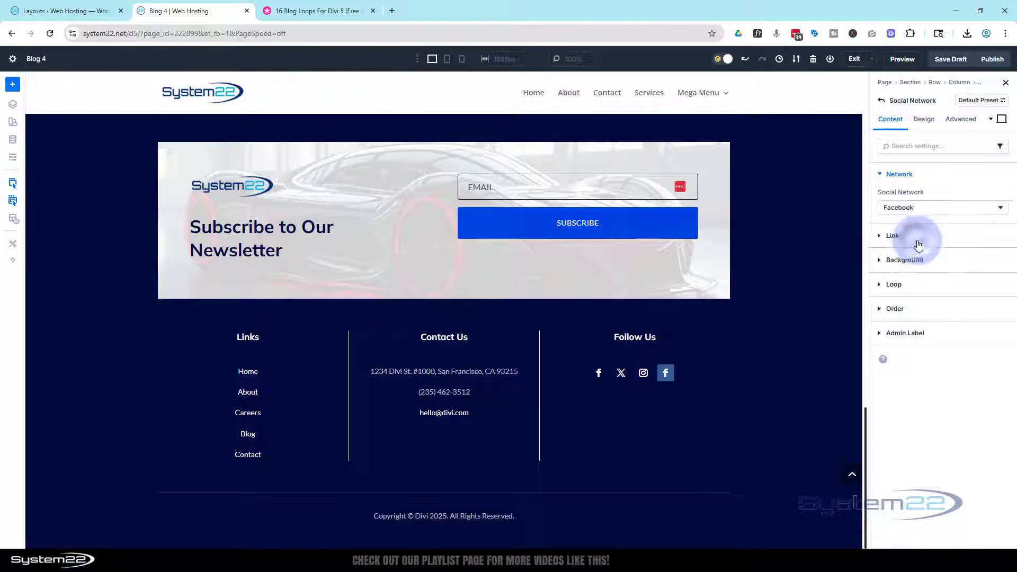
{"action": "left_click", "coordinate": [941, 212]}
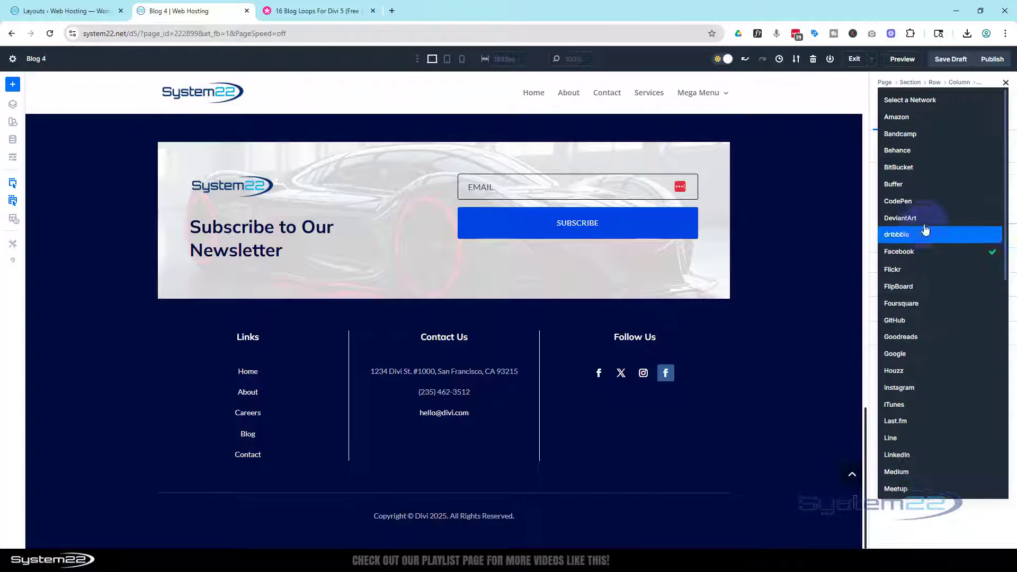
{"action": "left_click", "coordinate": [873, 179]}
{"action": "left_click", "coordinate": [884, 105]}
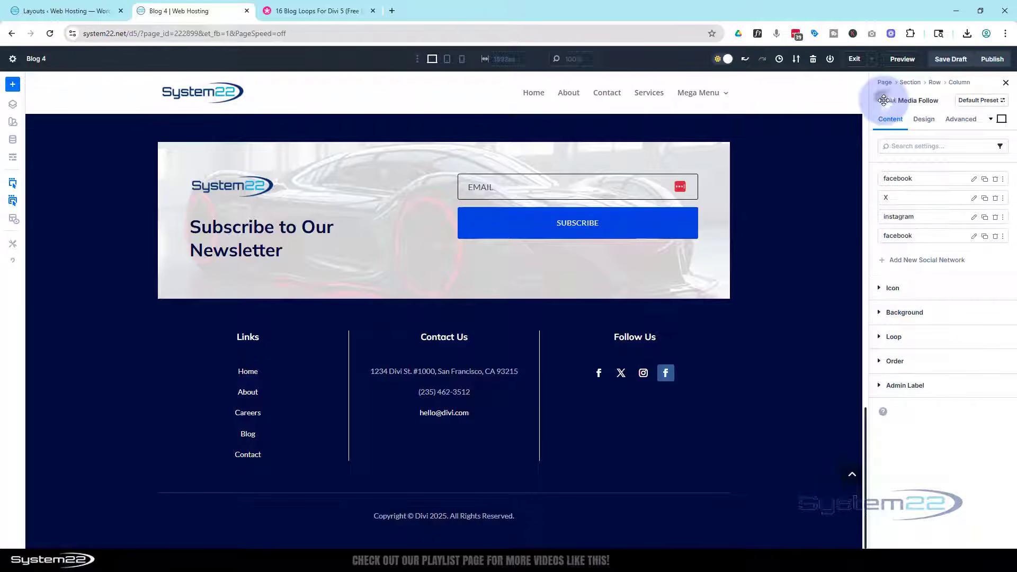
{"action": "left_click", "coordinate": [996, 237]}
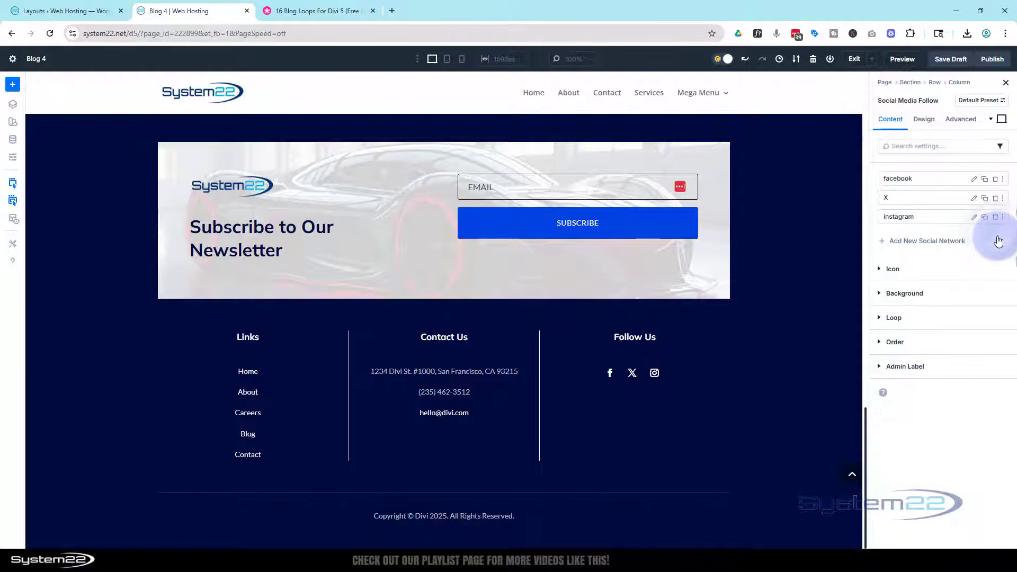
Open the e-mail link in the Contact Us text, select the # placeholder after mailto: in its URL, and accept the link.
{"action": "left_click", "coordinate": [479, 379]}
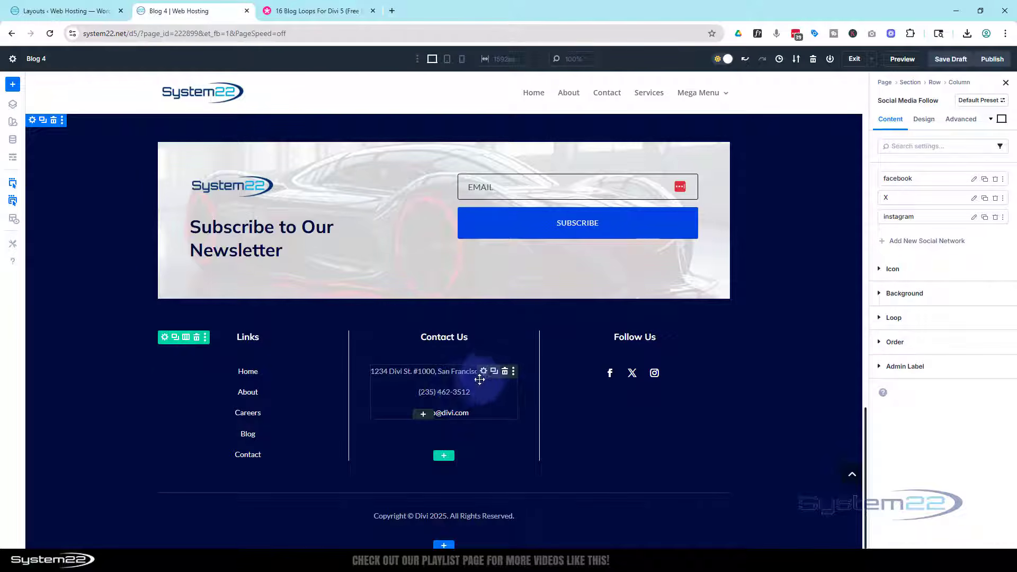
{"action": "left_click", "coordinate": [910, 318]}
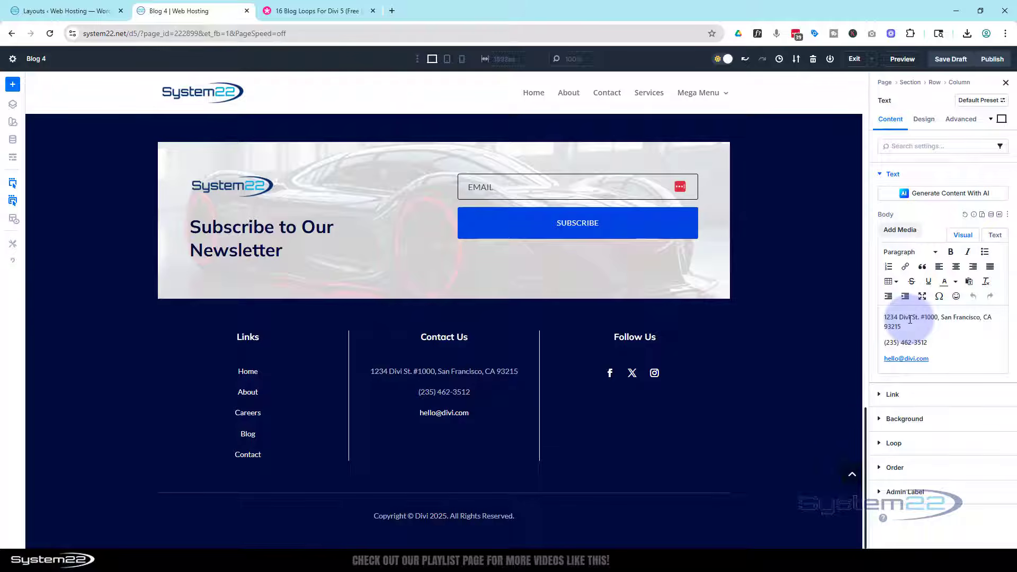
{"action": "left_click_drag", "start_coordinate": [930, 358], "coordinate": [896, 364]}
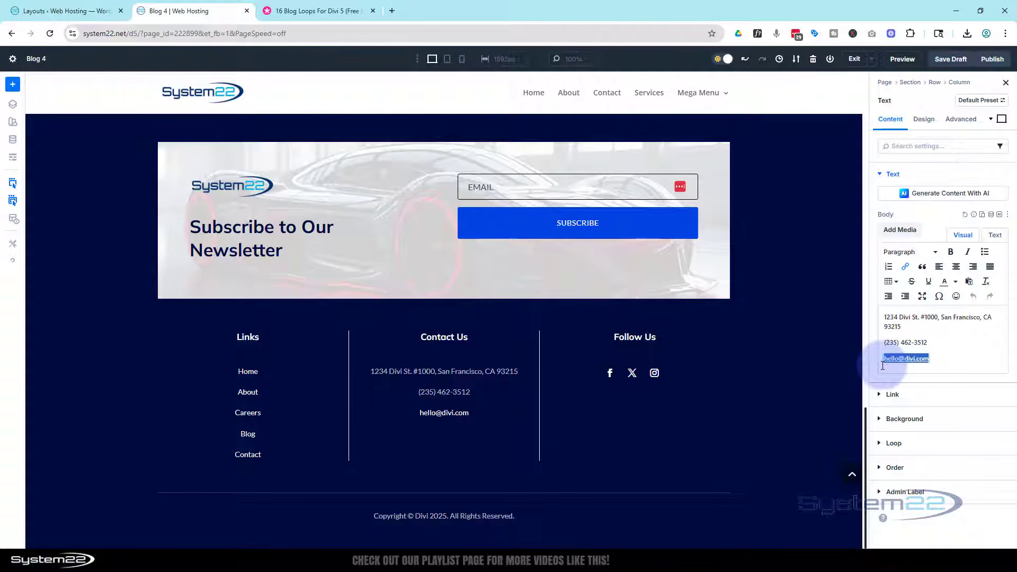
{"action": "left_click", "coordinate": [905, 267]}
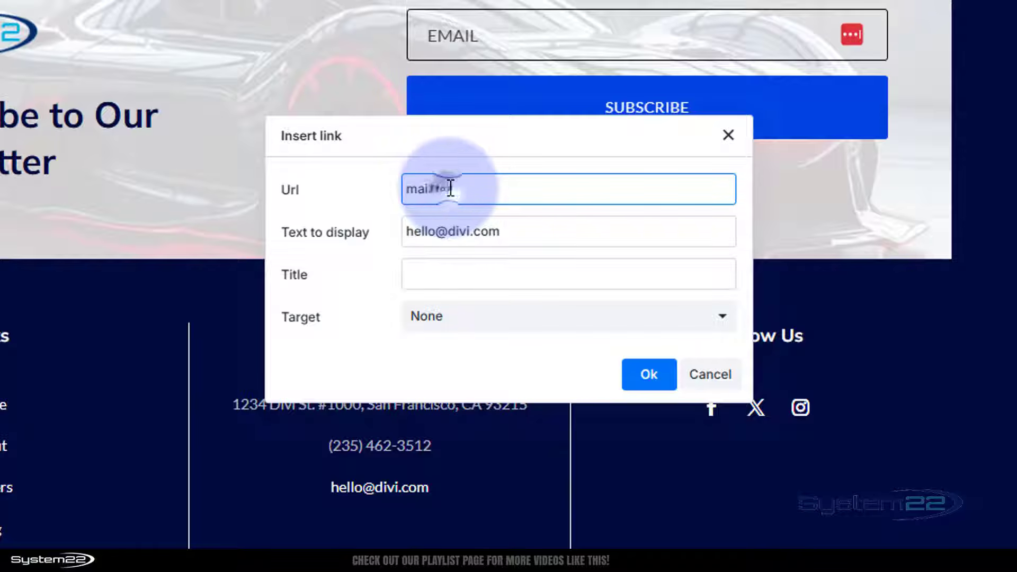
{"action": "left_click_drag", "start_coordinate": [450, 189], "coordinate": [495, 189]}
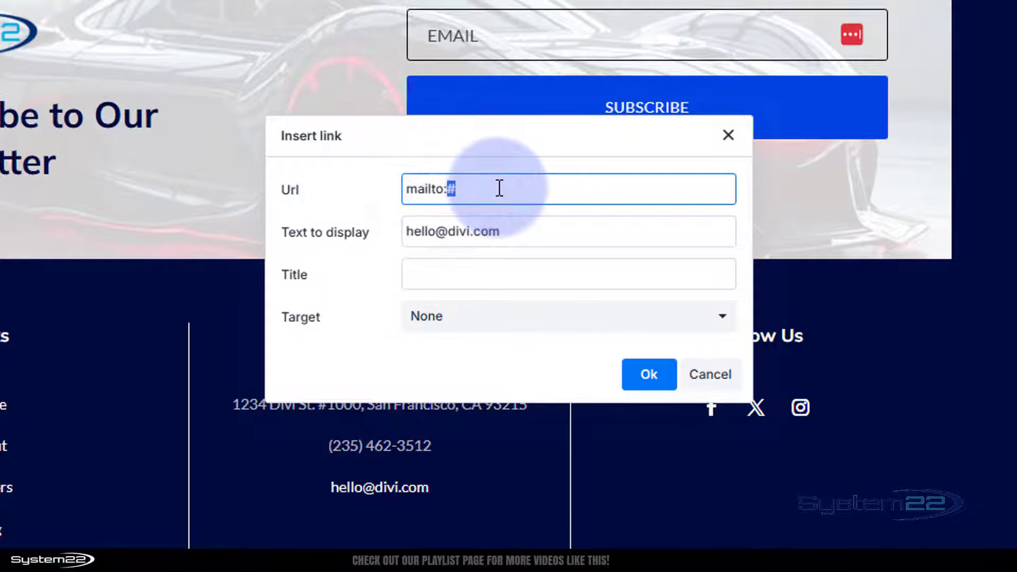
{"action": "left_click", "coordinate": [653, 380]}
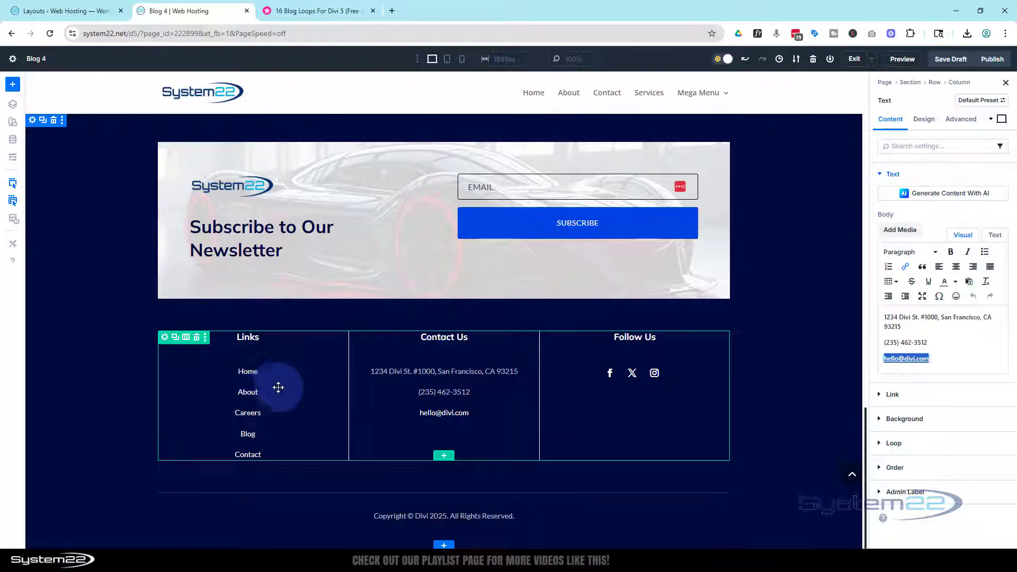
Open the footer's Links text module and examine the Home link in its body.
{"action": "left_click", "coordinate": [253, 385]}
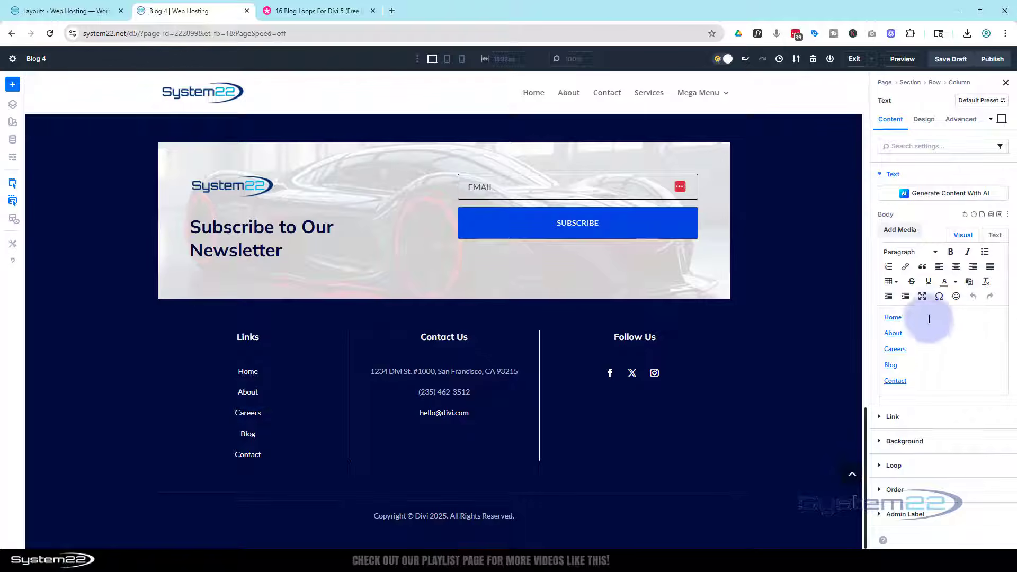
{"action": "left_click", "coordinate": [913, 317]}
{"action": "double_click", "coordinate": [906, 317]}
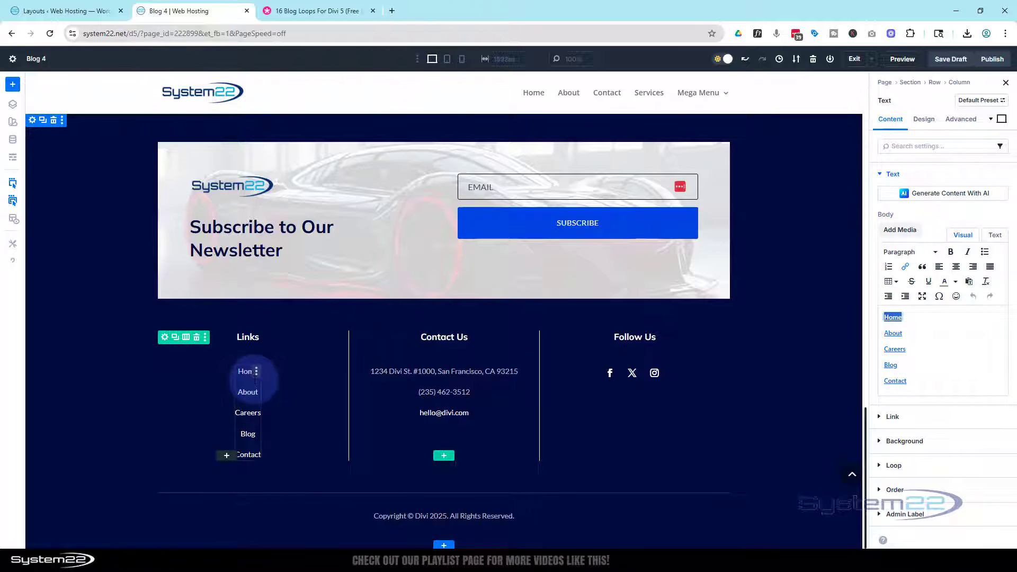
{"action": "left_click", "coordinate": [906, 353]}
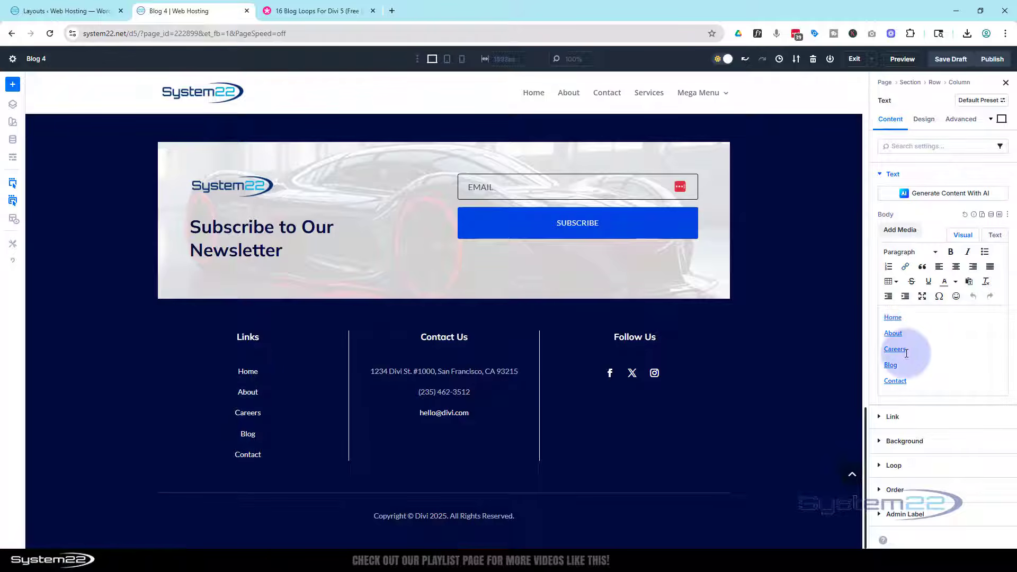
Enable the loop element on the footer's Links text module and set its post type to Pages.
{"action": "left_click", "coordinate": [881, 465]}
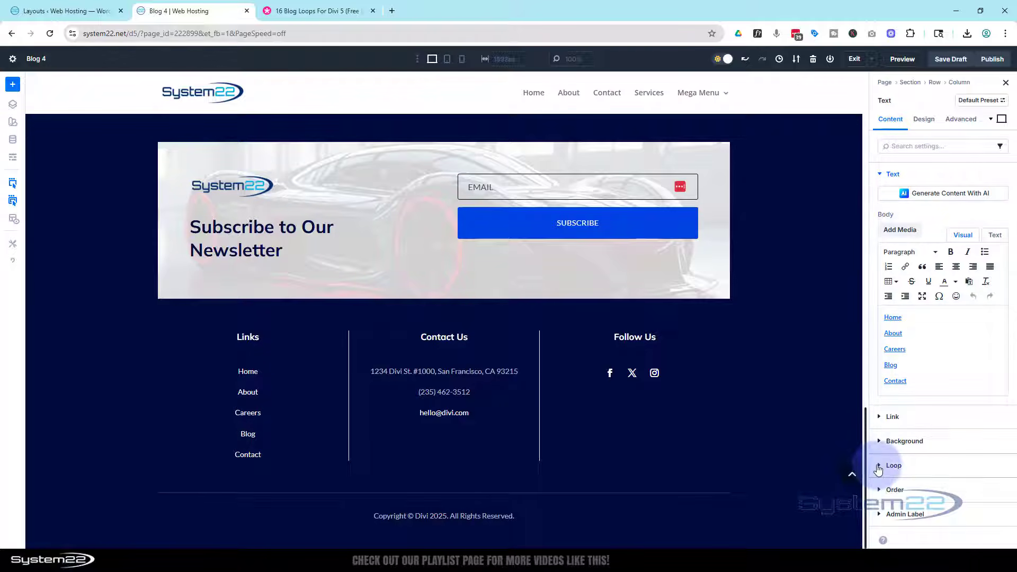
{"action": "left_click", "coordinate": [896, 280]}
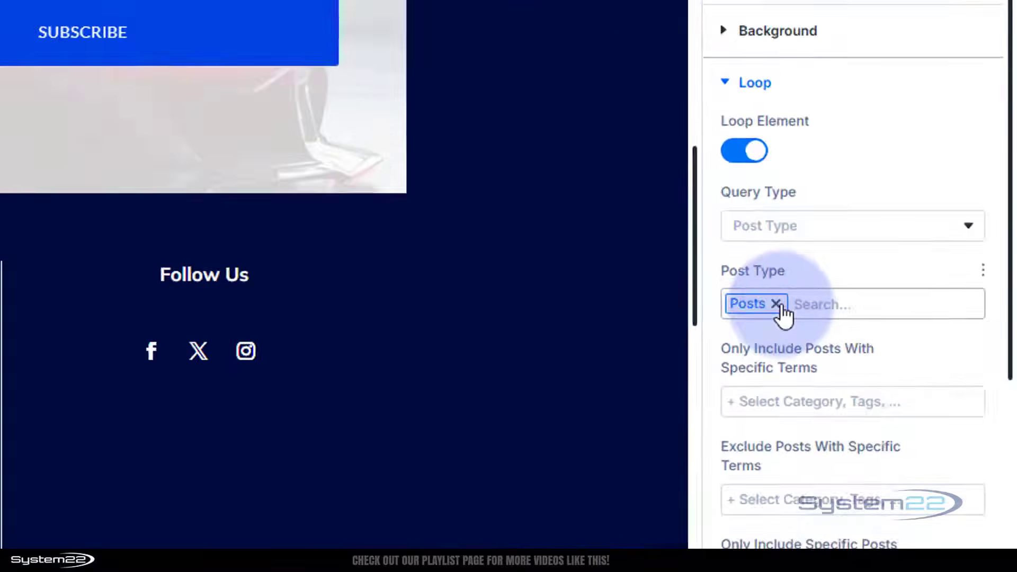
{"action": "left_click", "coordinate": [777, 305]}
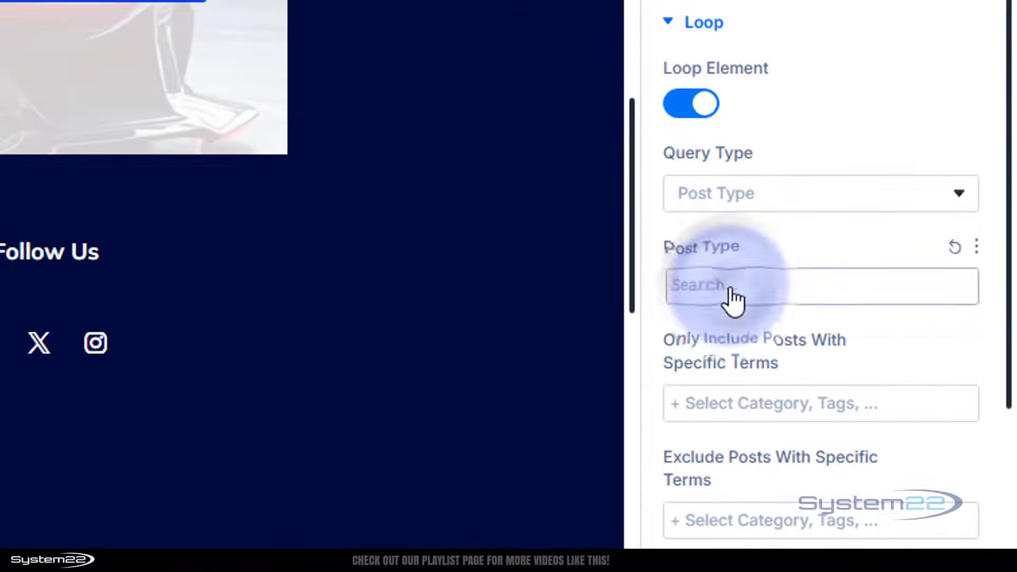
{"action": "left_click", "coordinate": [788, 304]}
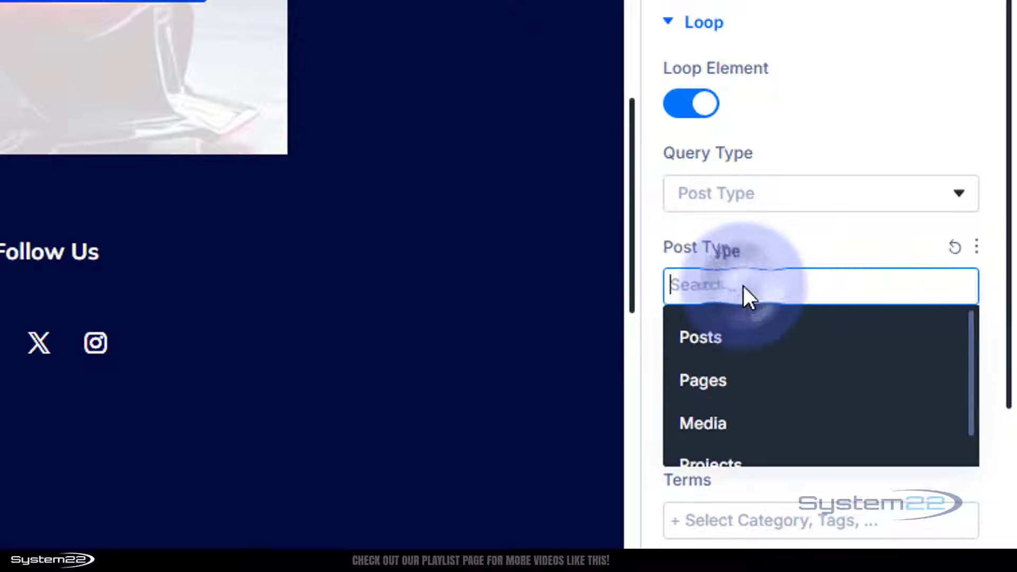
{"action": "left_click", "coordinate": [768, 391]}
Restrict the Links text module's loop to the specific pages Home, About, Services, Pricing and Contact.
{"action": "scroll", "coordinate": [785, 321], "scroll_direction": "down", "scroll_amount": 3}
{"action": "scroll", "coordinate": [785, 321], "scroll_direction": "down", "scroll_amount": 3}
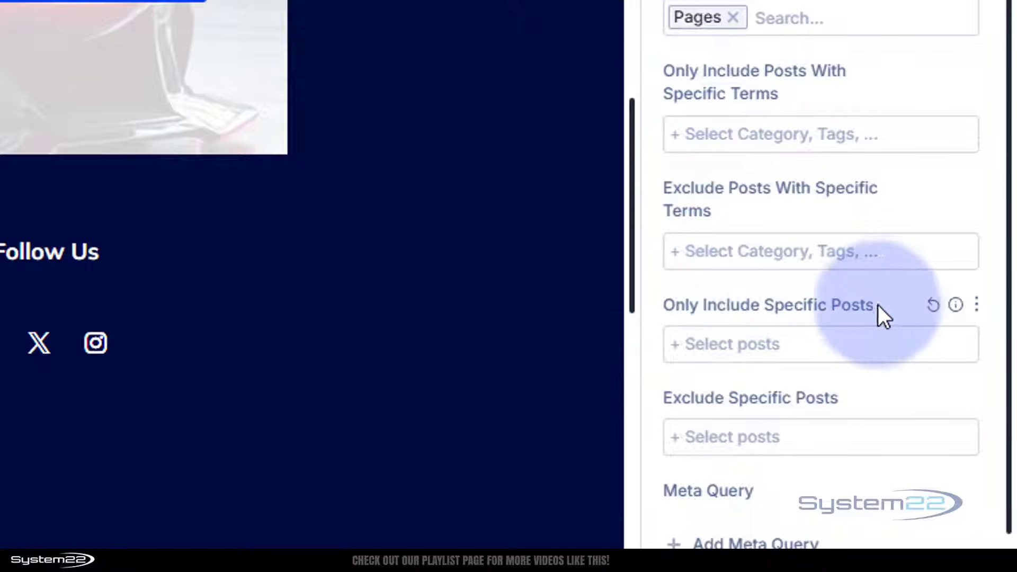
{"action": "left_click", "coordinate": [714, 345]}
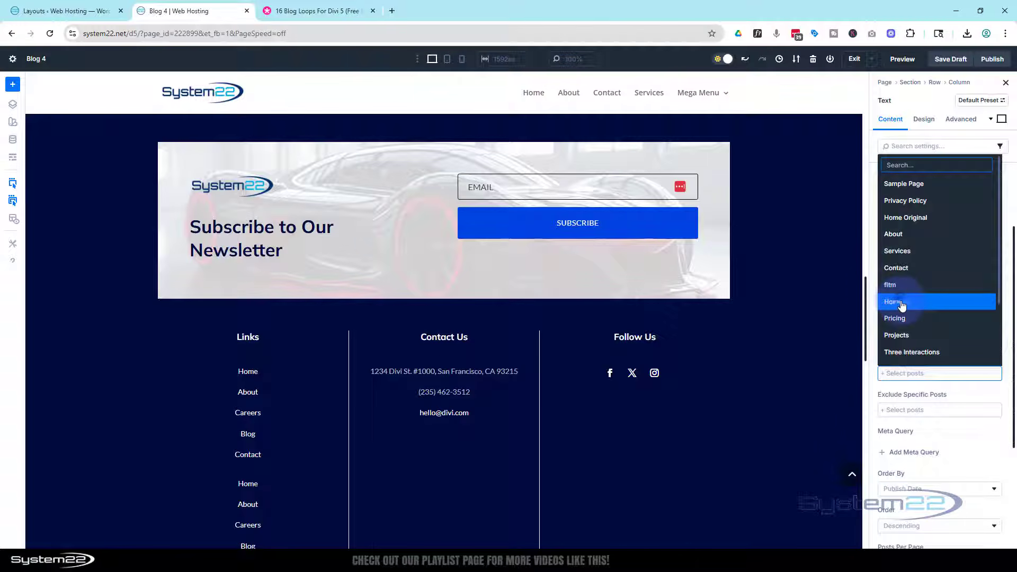
{"action": "left_click", "coordinate": [752, 182]}
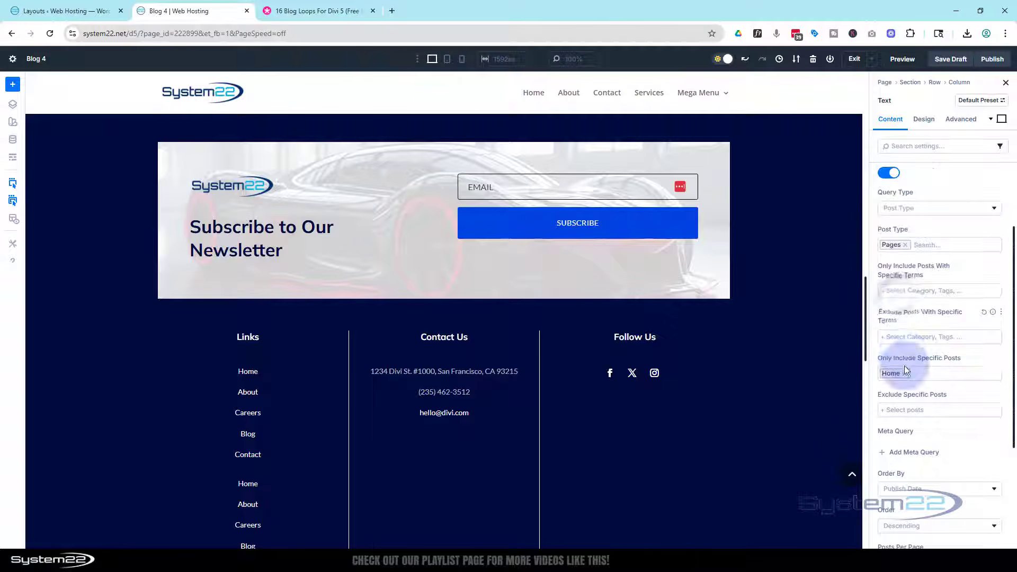
{"action": "left_click", "coordinate": [927, 374]}
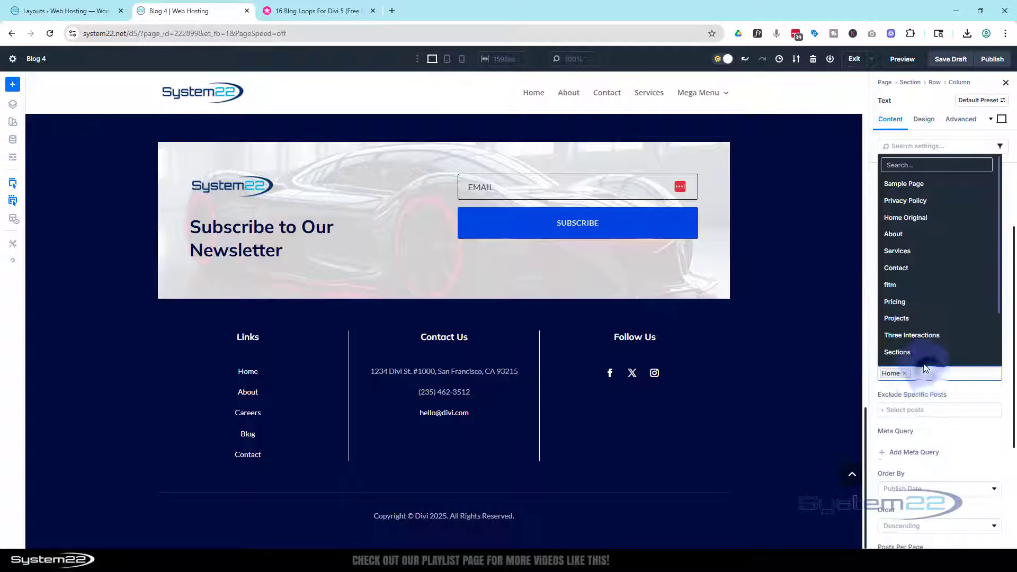
{"action": "left_click", "coordinate": [900, 241]}
{"action": "left_click", "coordinate": [957, 378]}
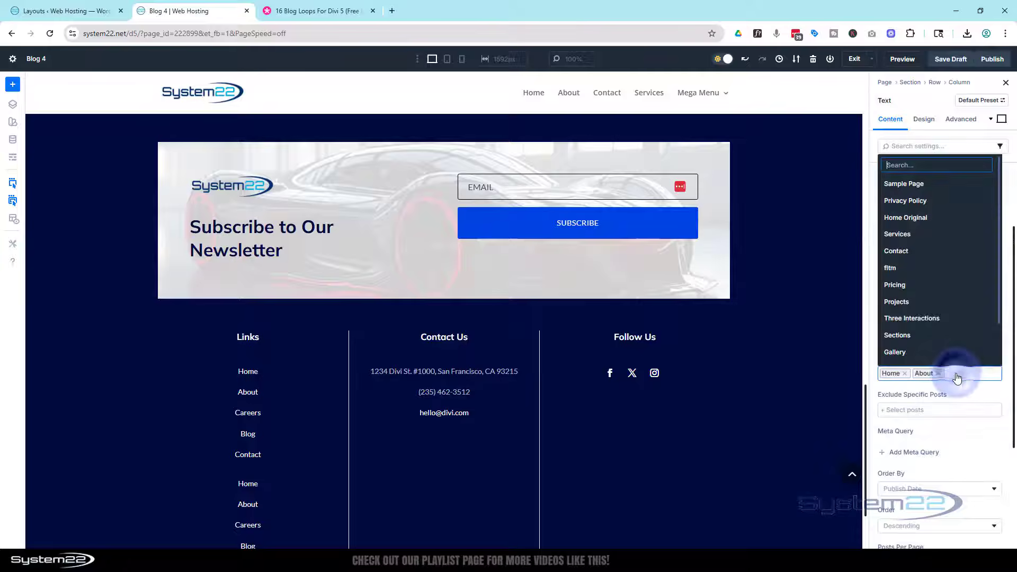
{"action": "left_click", "coordinate": [902, 234]}
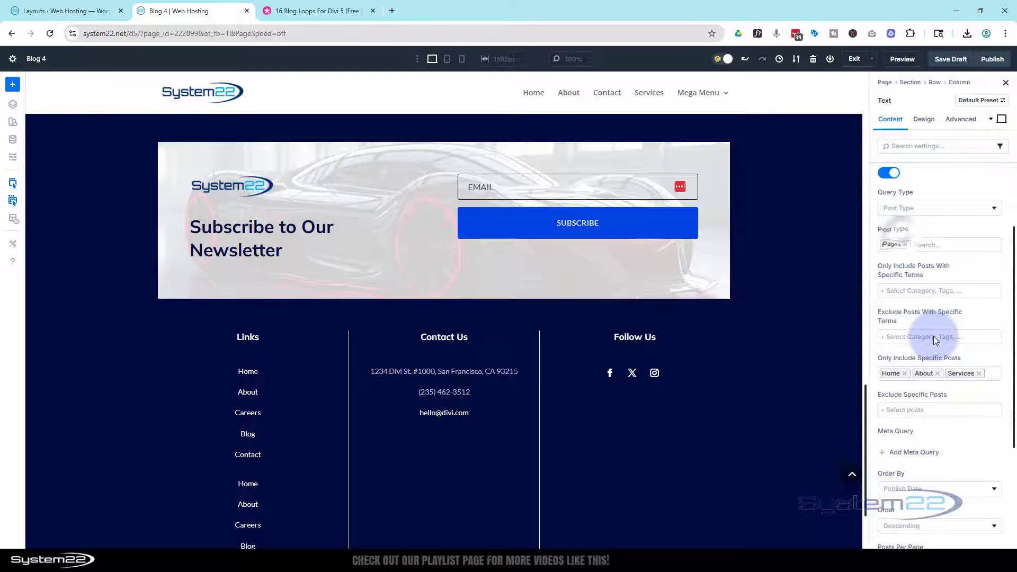
{"action": "left_click", "coordinate": [991, 376]}
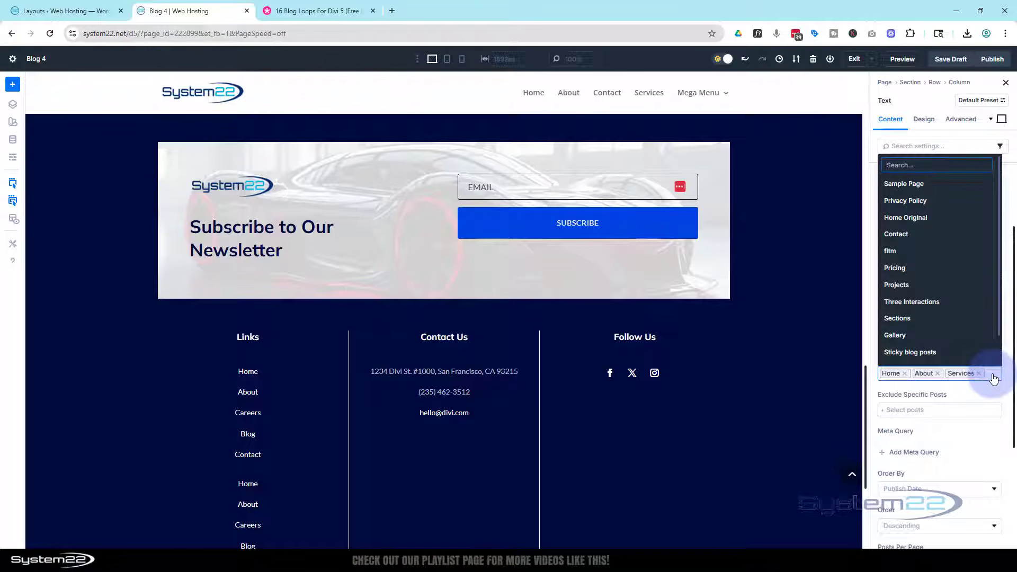
{"action": "left_click", "coordinate": [919, 267]}
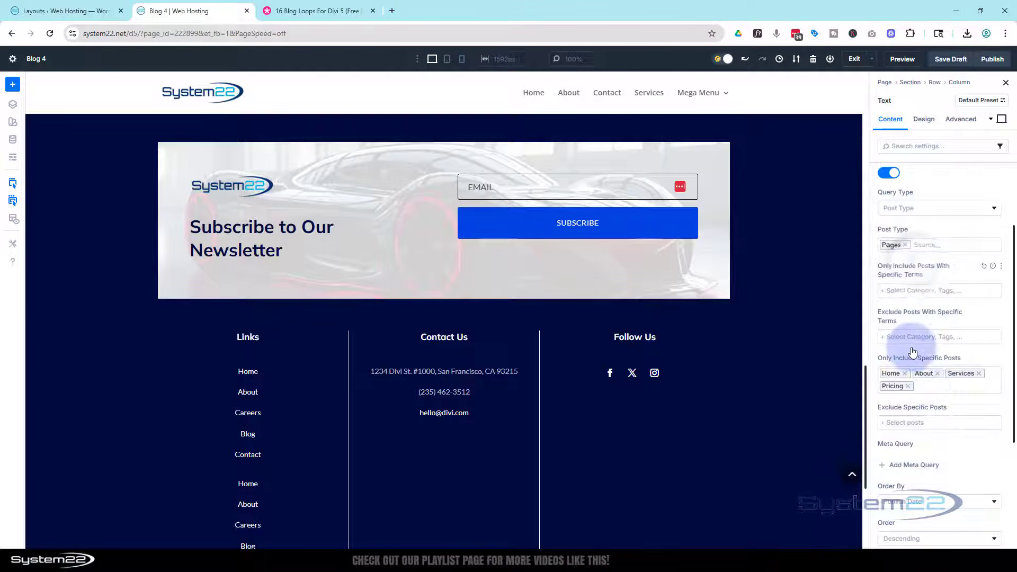
{"action": "left_click", "coordinate": [936, 391]}
{"action": "left_click", "coordinate": [898, 247]}
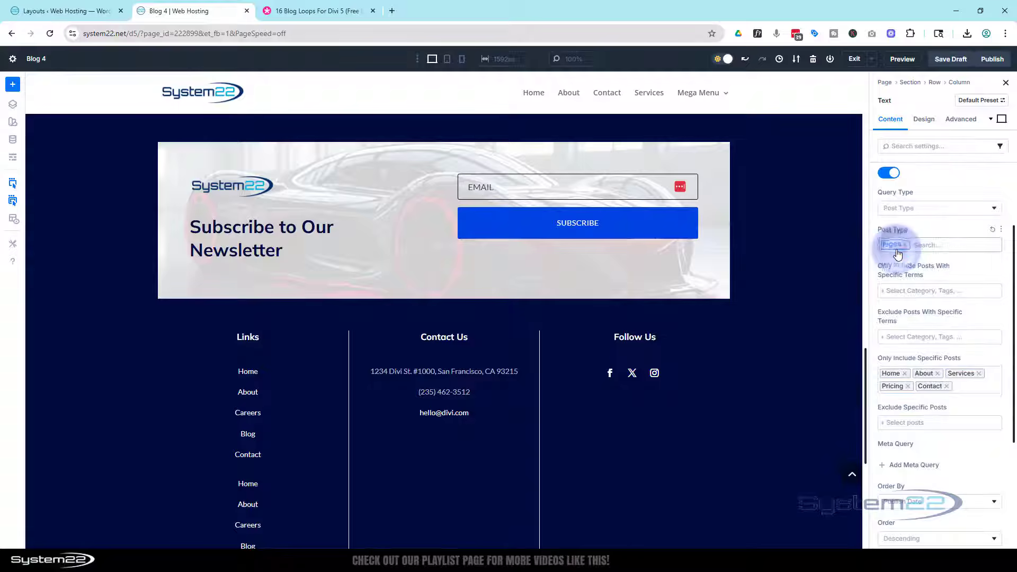
Replace the Links text module's body with the Loop Post Title dynamic content.
{"action": "scroll", "coordinate": [922, 371], "scroll_direction": "up", "scroll_amount": 2}
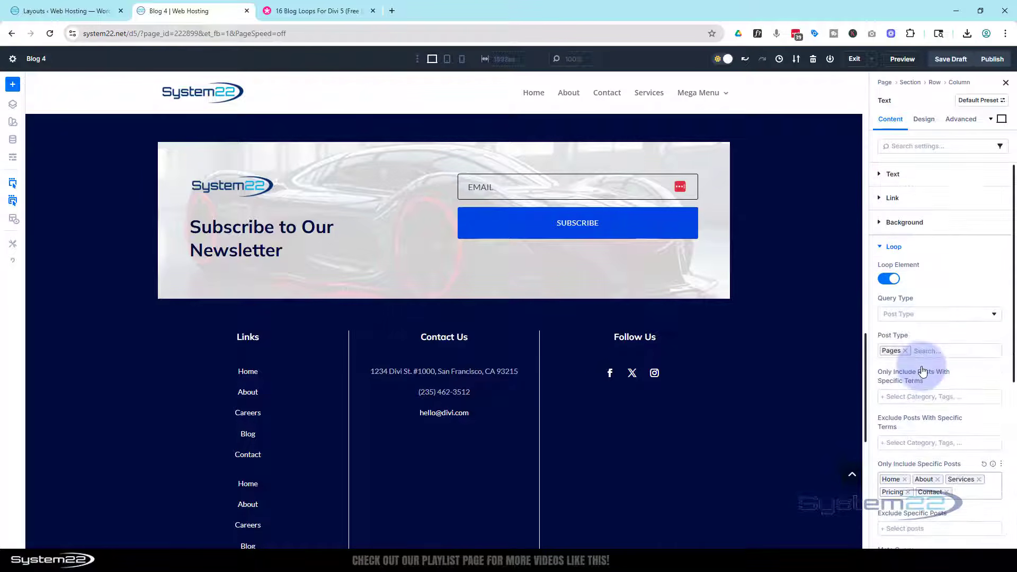
{"action": "left_click", "coordinate": [880, 174]}
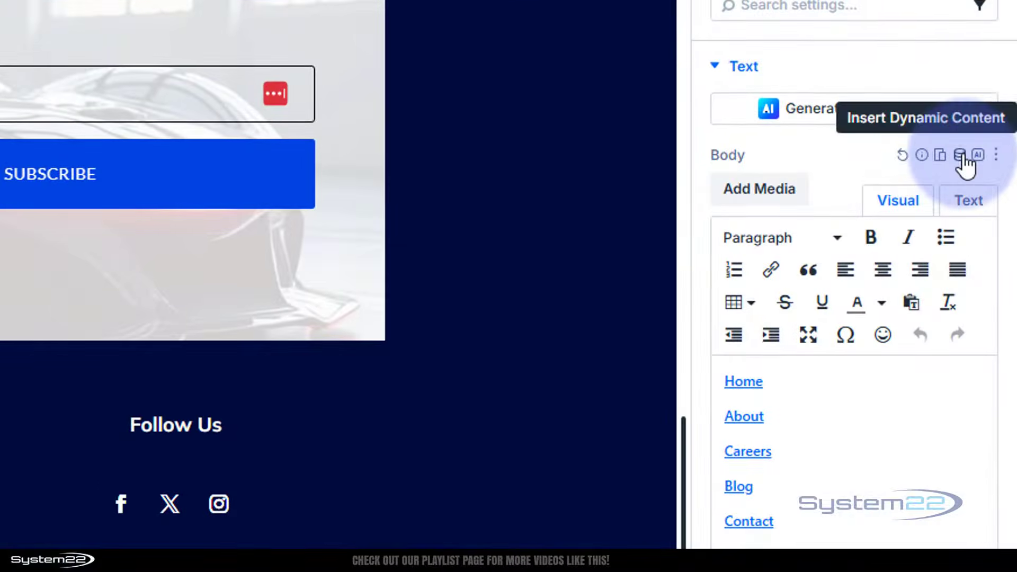
{"action": "left_click", "coordinate": [961, 157]}
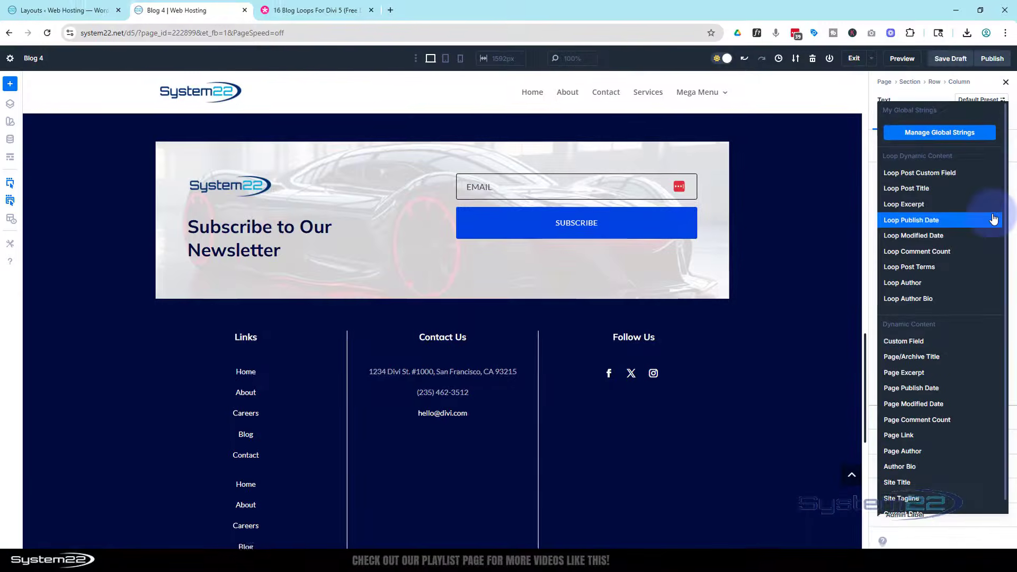
{"action": "left_click", "coordinate": [917, 189]}
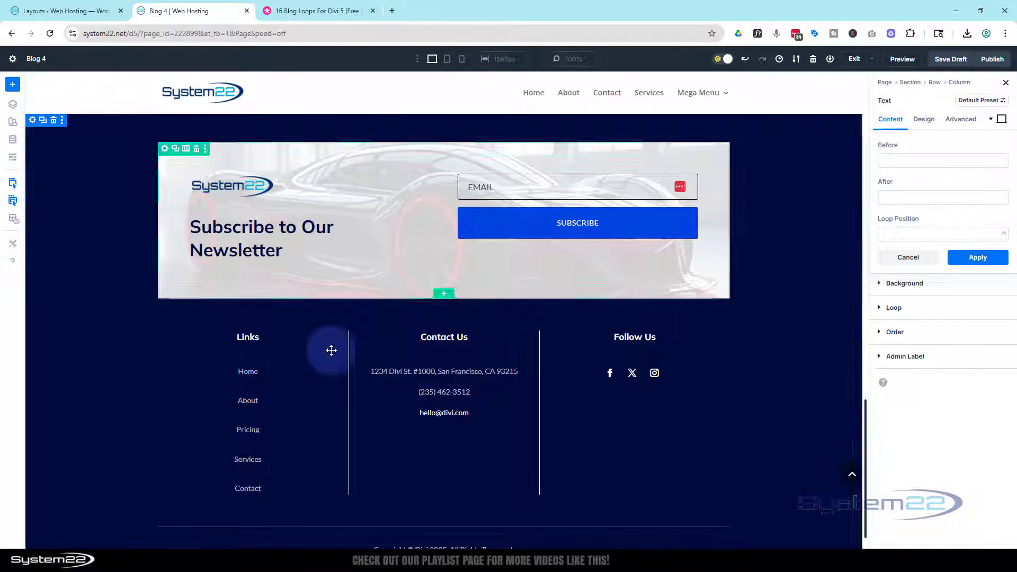
{"action": "left_click_drag", "start_coordinate": [256, 368], "coordinate": [271, 388]}
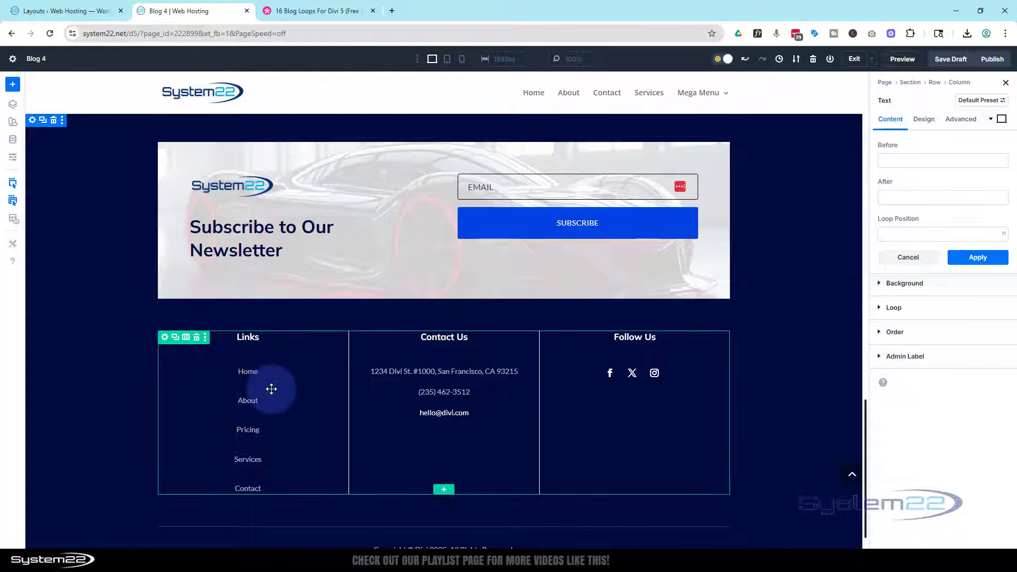
Open the layout settings of the footer row's first column and set its vertical gap to 5 px.
{"action": "left_click", "coordinate": [165, 338]}
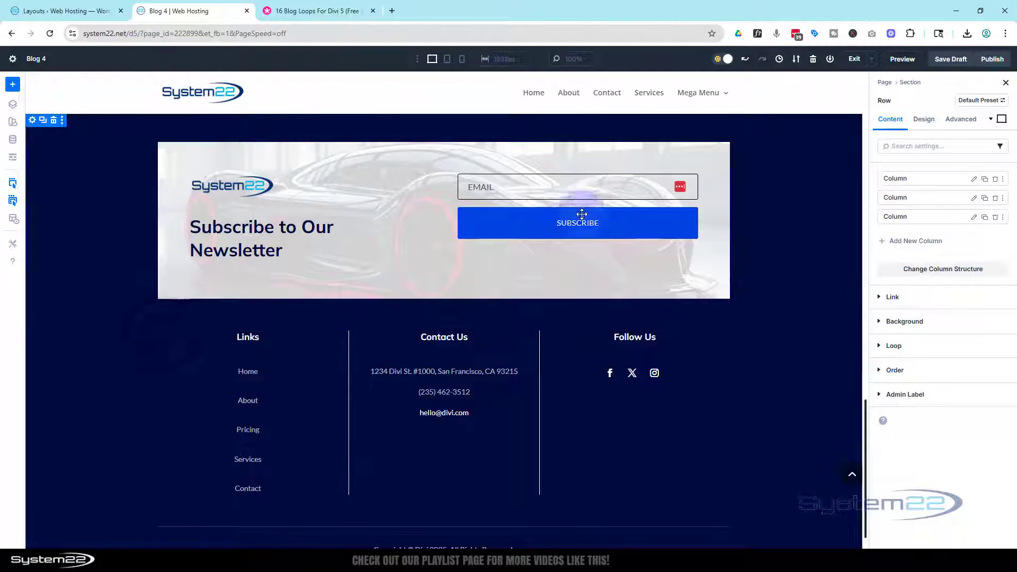
{"action": "left_click", "coordinate": [974, 179]}
{"action": "left_click", "coordinate": [925, 118]}
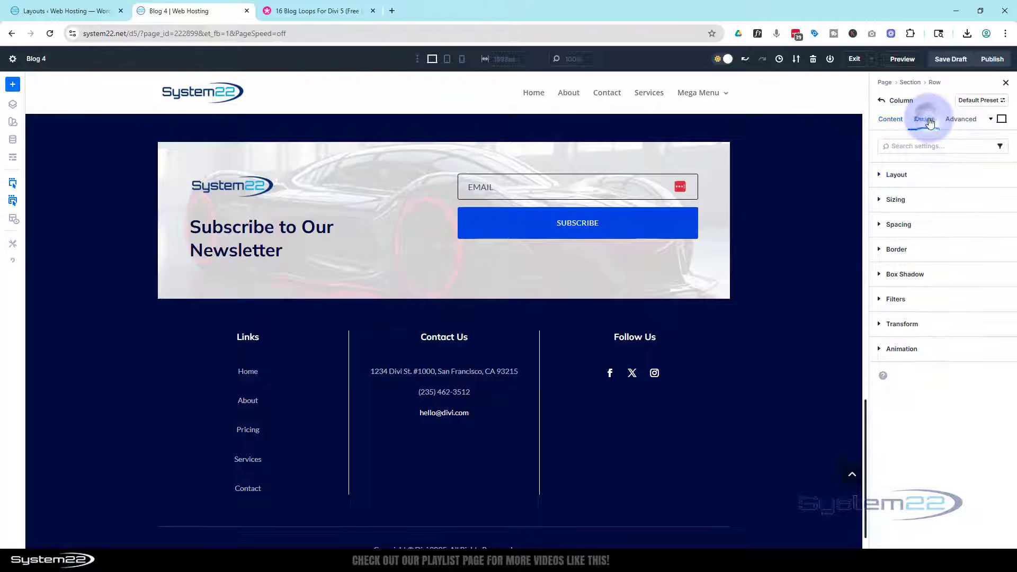
{"action": "left_click", "coordinate": [933, 176]}
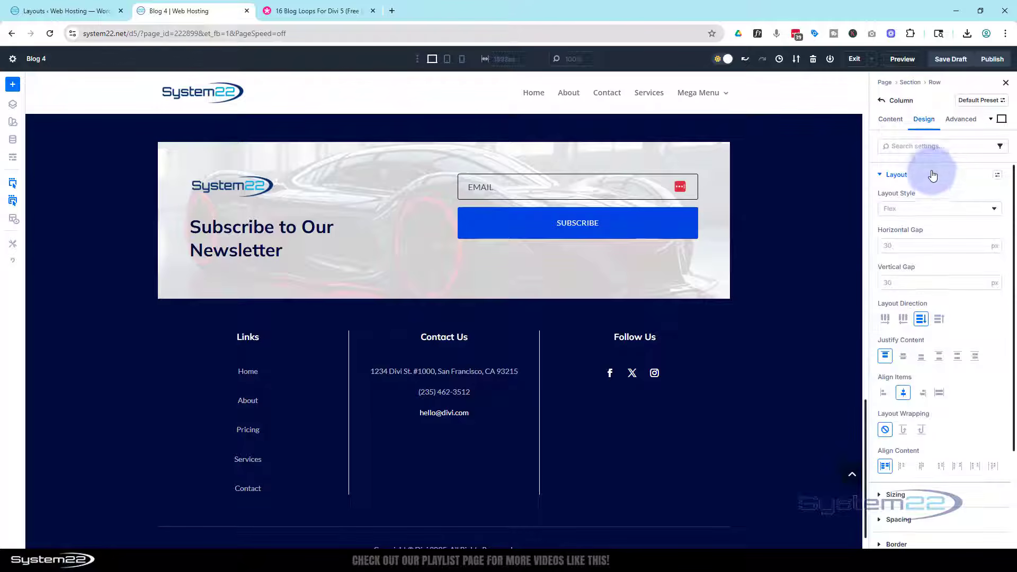
{"action": "left_click", "coordinate": [926, 280]}
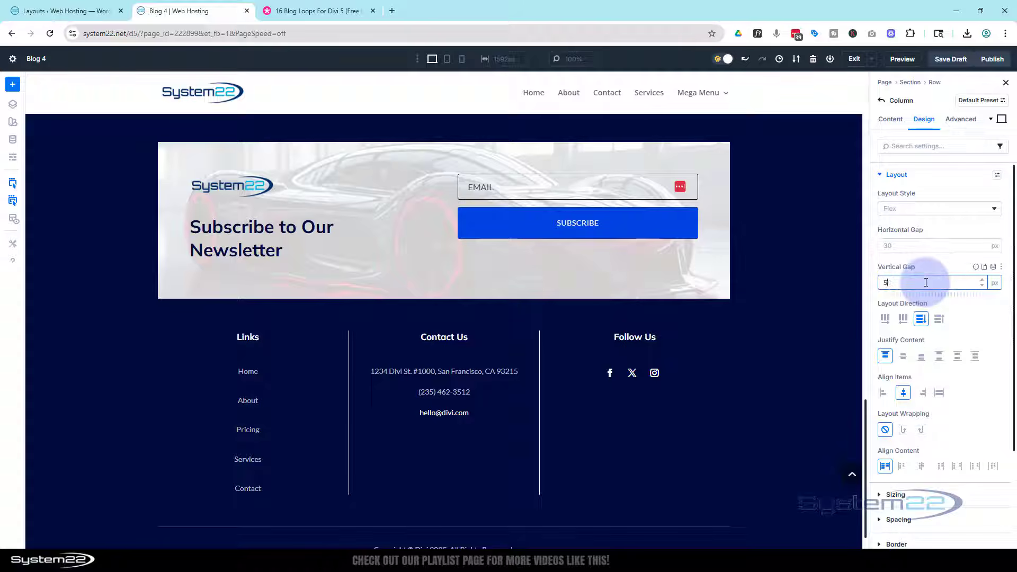
{"action": "left_click", "coordinate": [936, 261]}
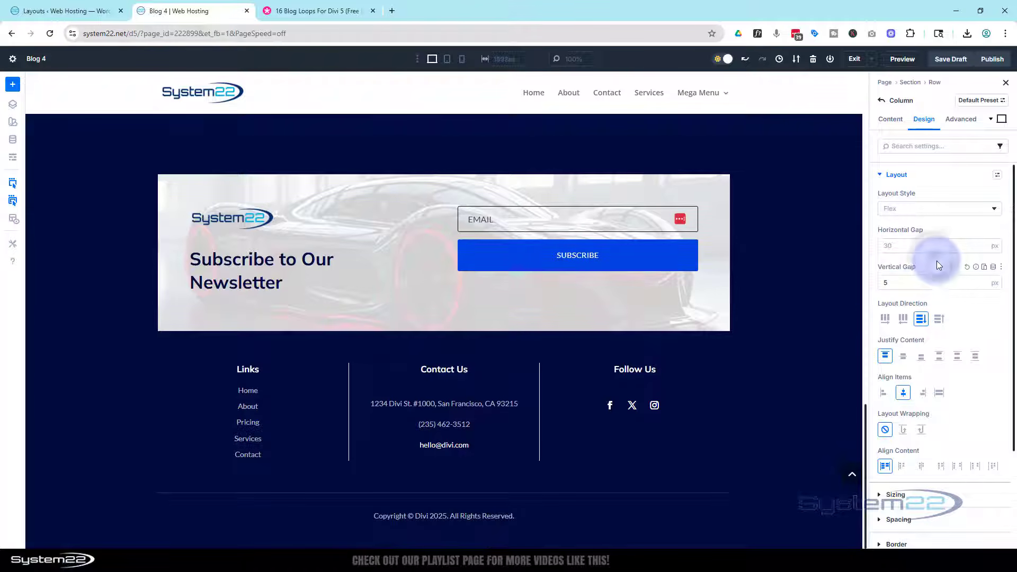
Set the Links column's vertical gap to 10 px.
{"action": "left_click", "coordinate": [886, 284]}
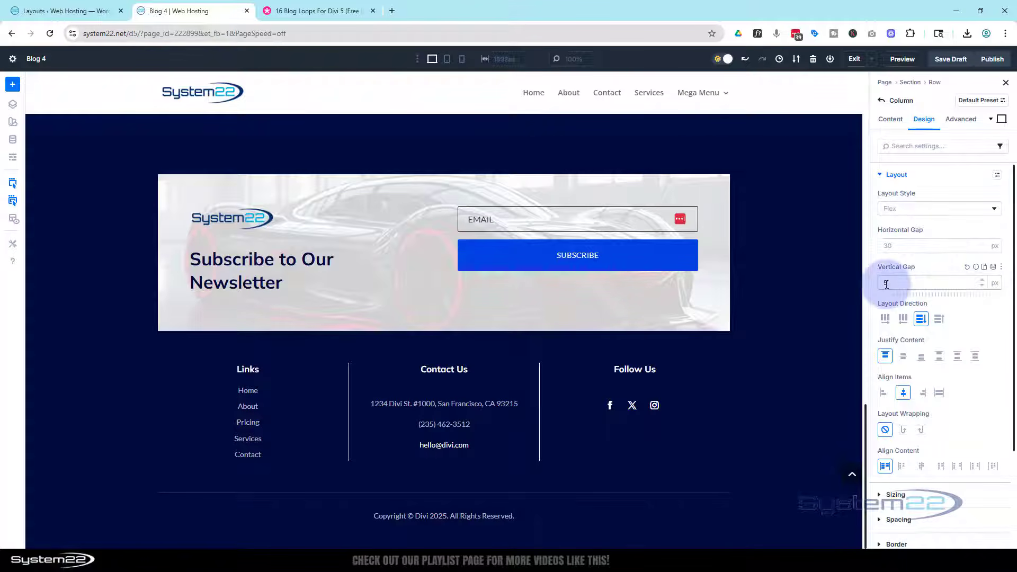
{"action": "double_click", "coordinate": [887, 282]}
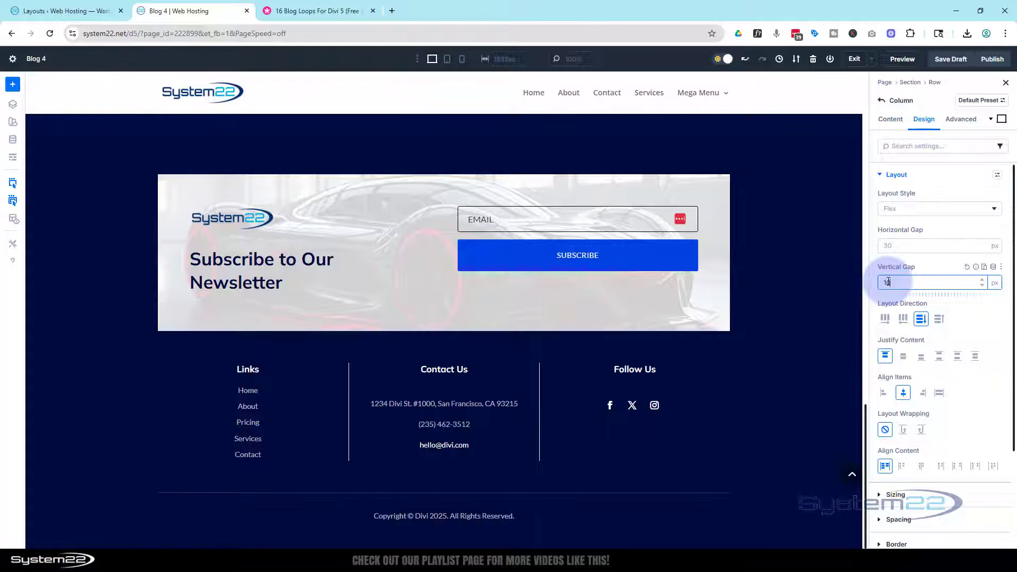
{"action": "left_click", "coordinate": [923, 277]}
{"action": "left_click", "coordinate": [932, 266]}
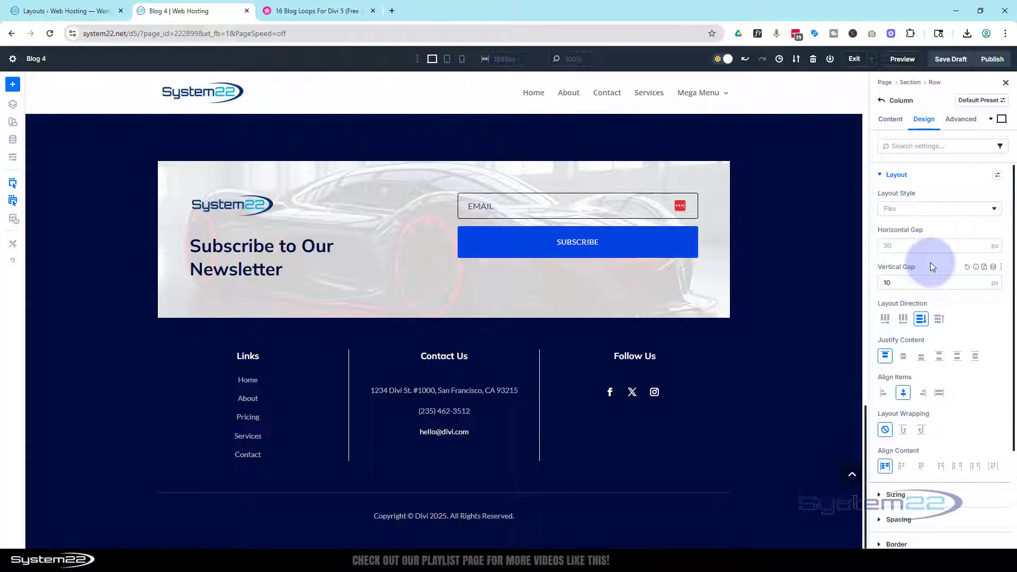
Try start and end alignment for the Links column's items, and return them to centre.
{"action": "left_click", "coordinate": [884, 395]}
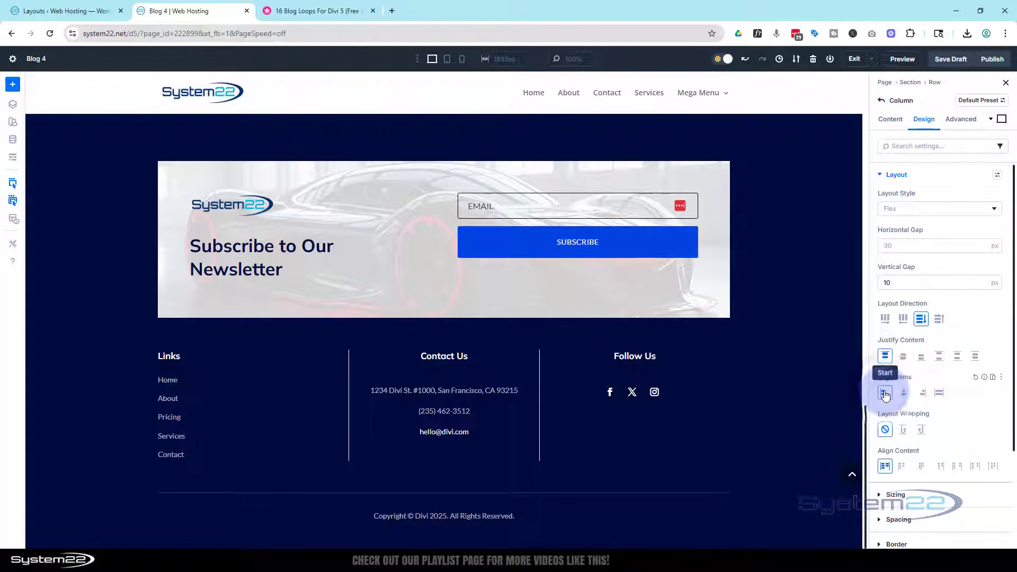
{"action": "left_click", "coordinate": [924, 395]}
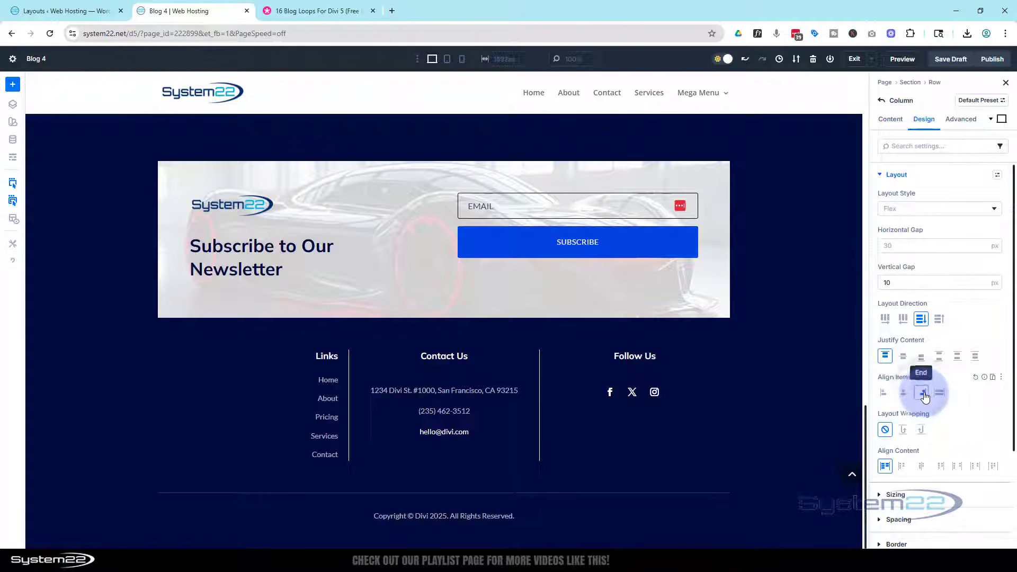
{"action": "left_click", "coordinate": [903, 393]}
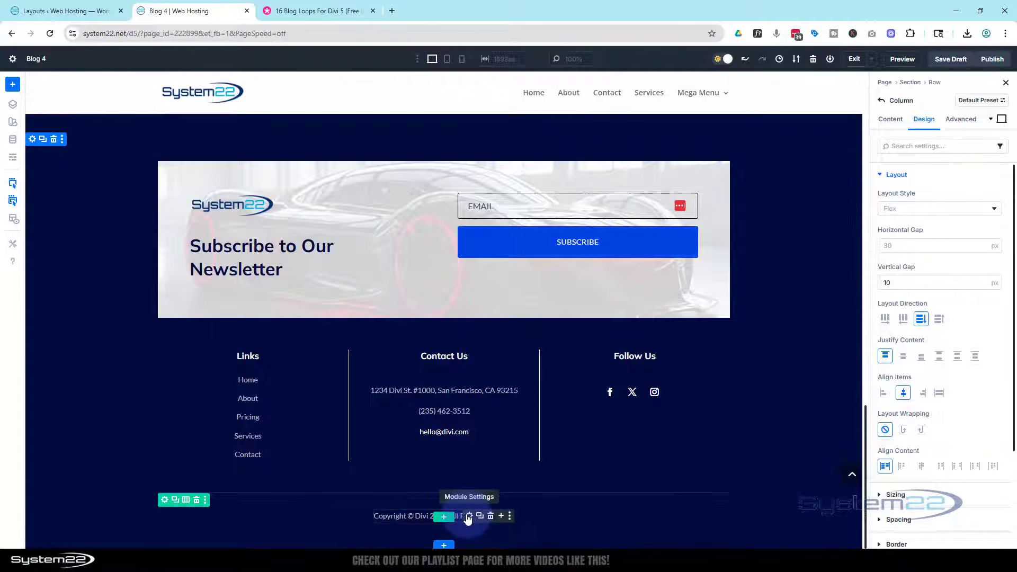
In the copyright text's Current Date variable, replace Divi with System 22 in the Before text and apply the change.
{"action": "left_click", "coordinate": [469, 515]}
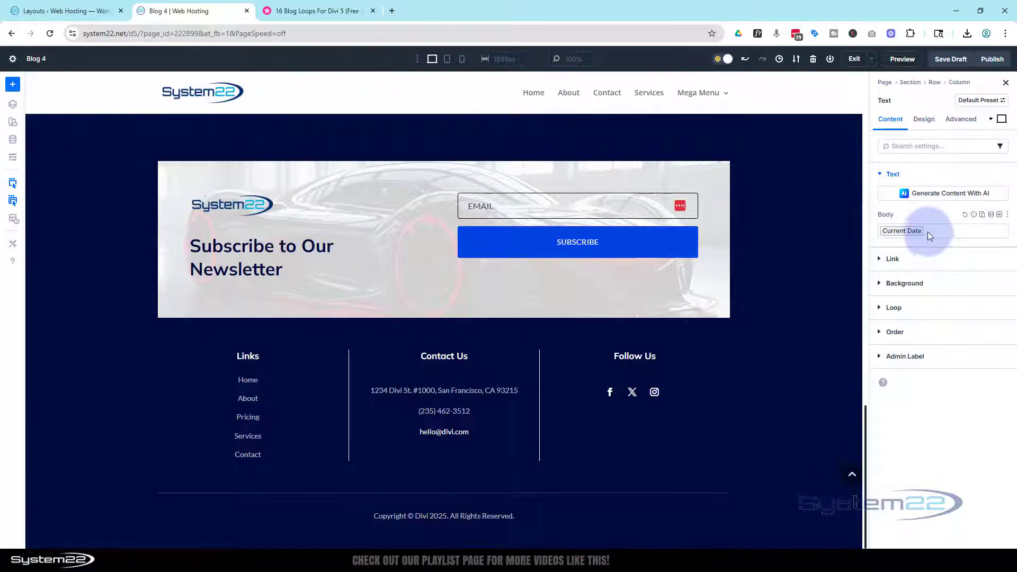
{"action": "left_click", "coordinate": [899, 233]}
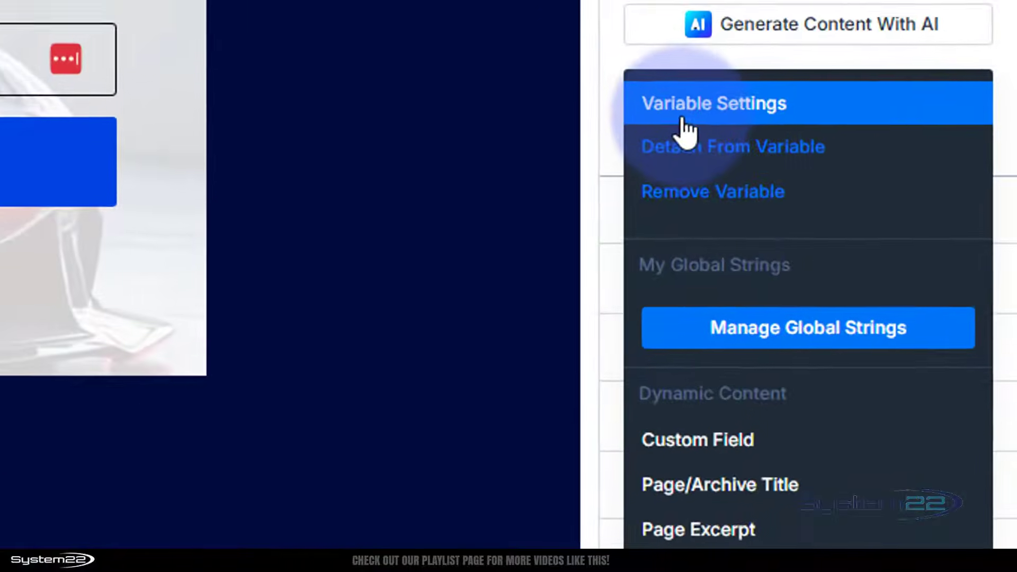
{"action": "left_click", "coordinate": [900, 222]}
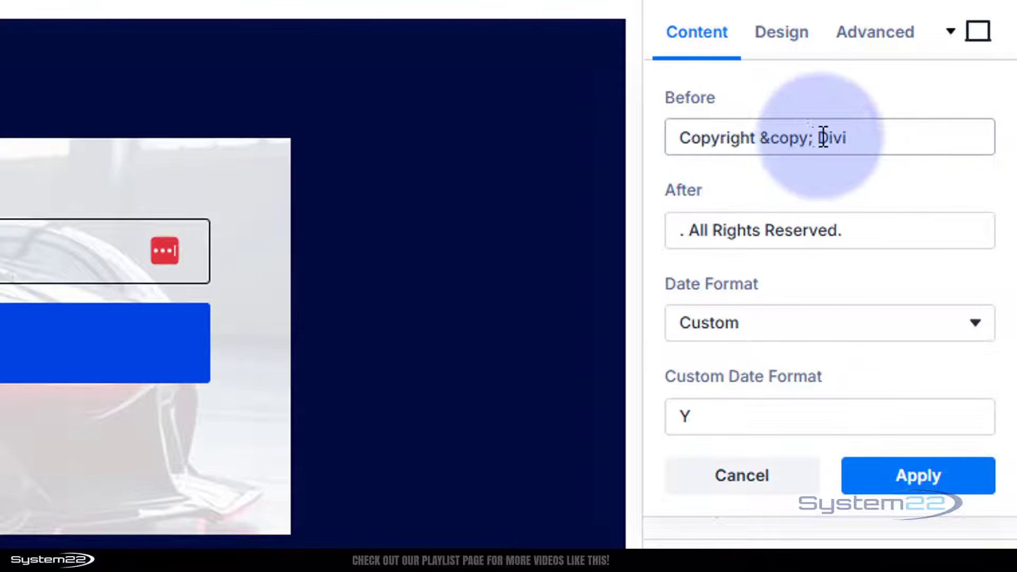
{"action": "left_click_drag", "start_coordinate": [822, 139], "coordinate": [844, 136]}
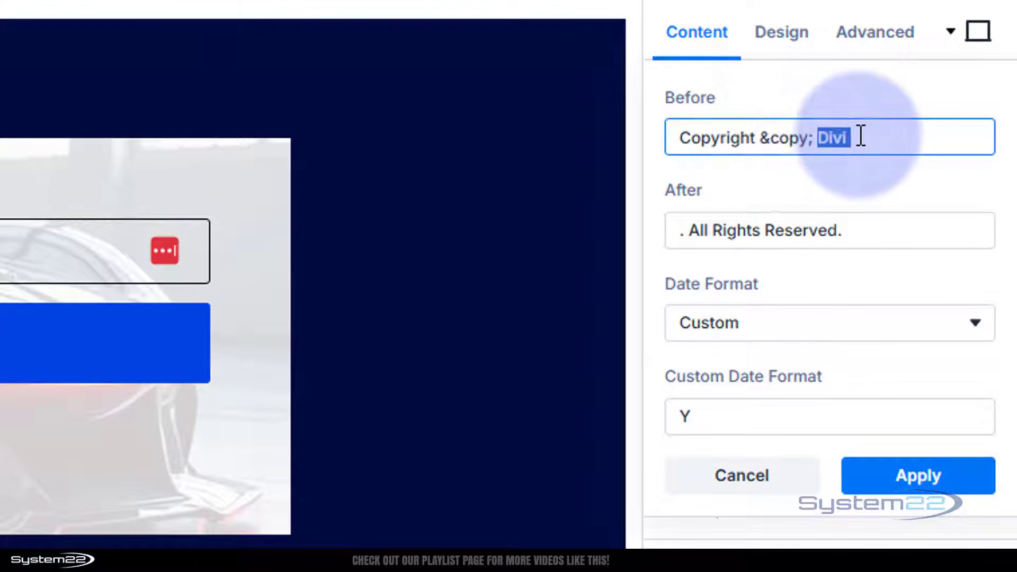
{"action": "type", "text": "Syste"}
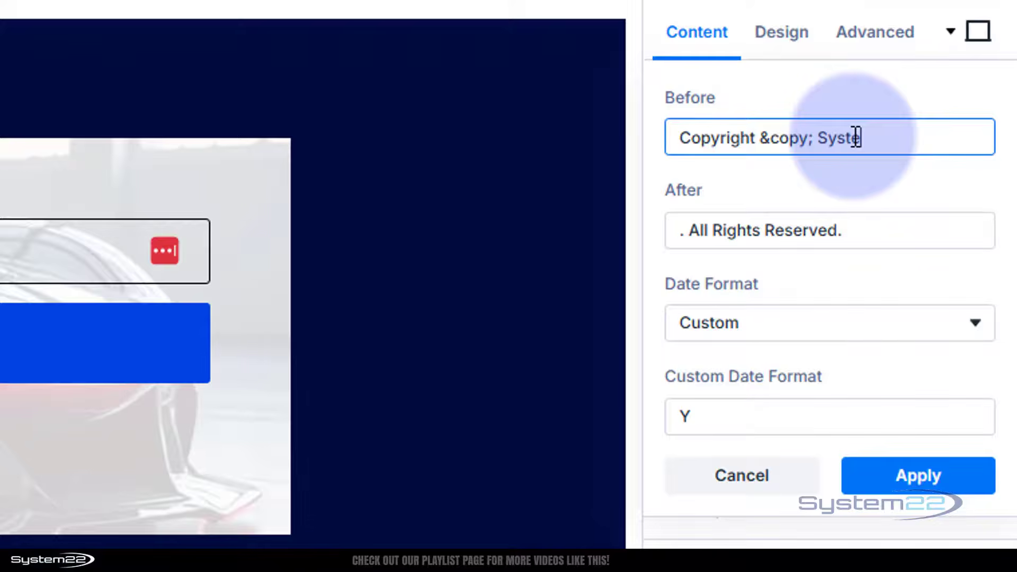
{"action": "type", "text": "m 22"}
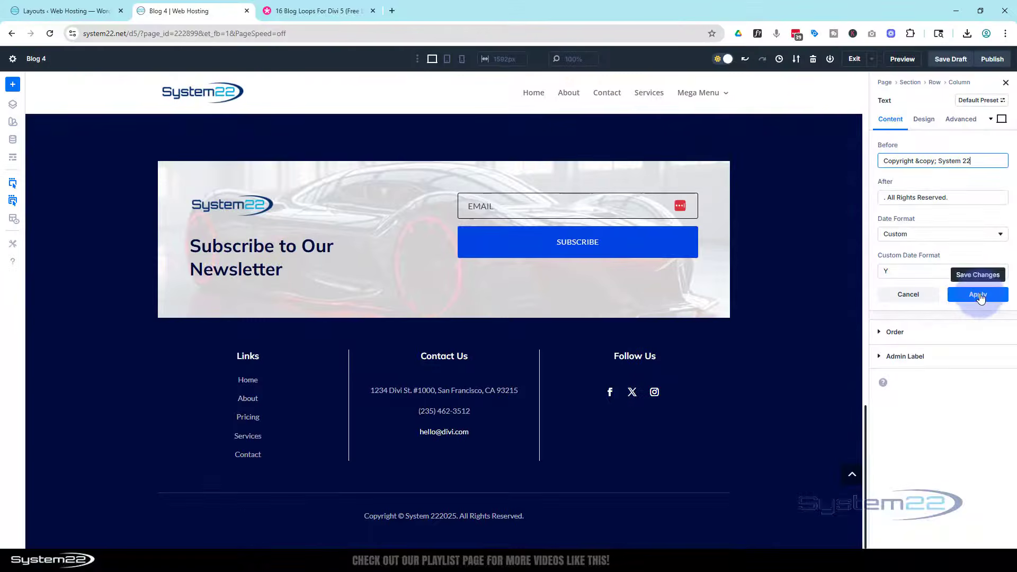
{"action": "left_click", "coordinate": [978, 294]}
Preview the Blog 4 page and examine it from the blog cards down to the footer links and copyright line.
{"action": "left_click", "coordinate": [943, 70]}
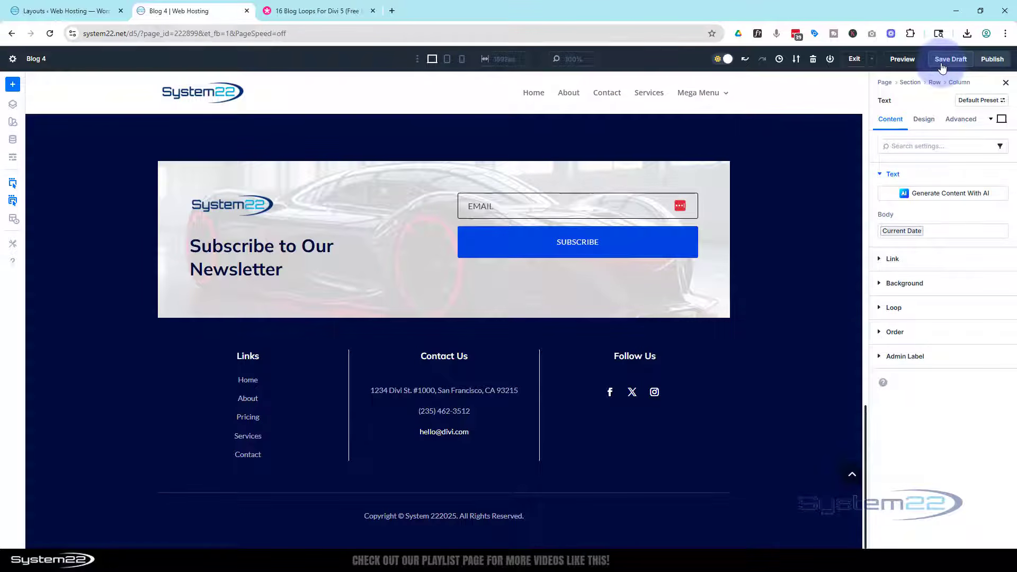
{"action": "left_click", "coordinate": [913, 61]}
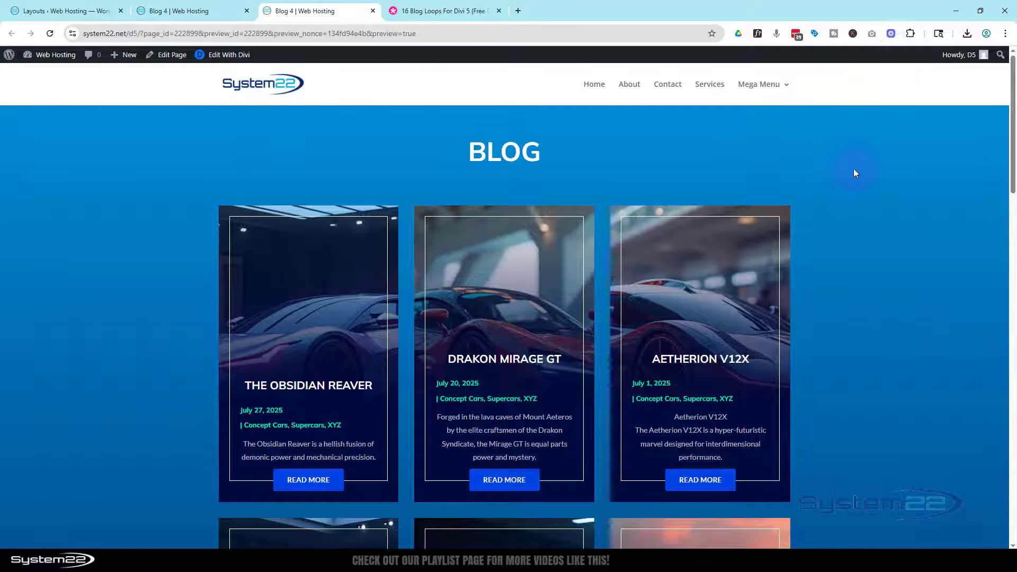
{"action": "scroll", "coordinate": [875, 164], "scroll_direction": "down", "scroll_amount": 3}
{"action": "scroll", "coordinate": [874, 165], "scroll_direction": "down", "scroll_amount": 10}
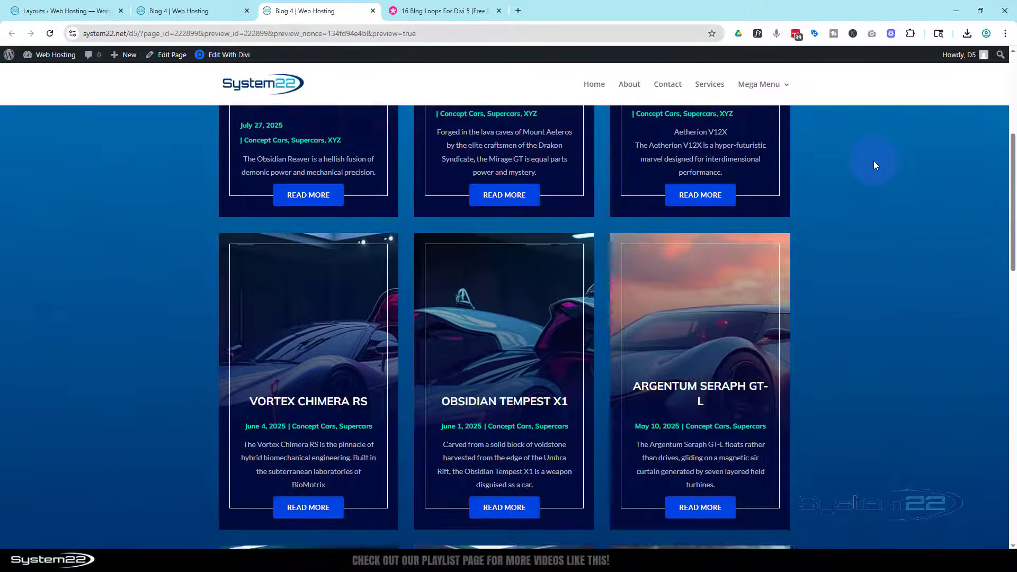
{"action": "scroll", "coordinate": [874, 164], "scroll_direction": "down", "scroll_amount": 8}
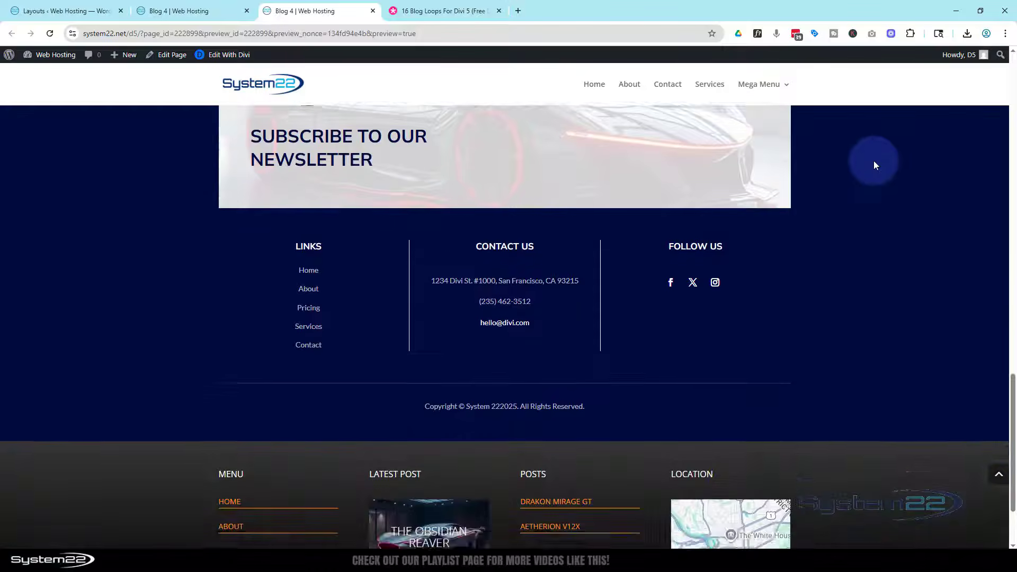
Create a new page titled Blog 8 and open it in the Divi Builder.
{"action": "scroll", "coordinate": [874, 165], "scroll_direction": "up", "scroll_amount": 12}
{"action": "scroll", "coordinate": [874, 165], "scroll_direction": "up", "scroll_amount": 8}
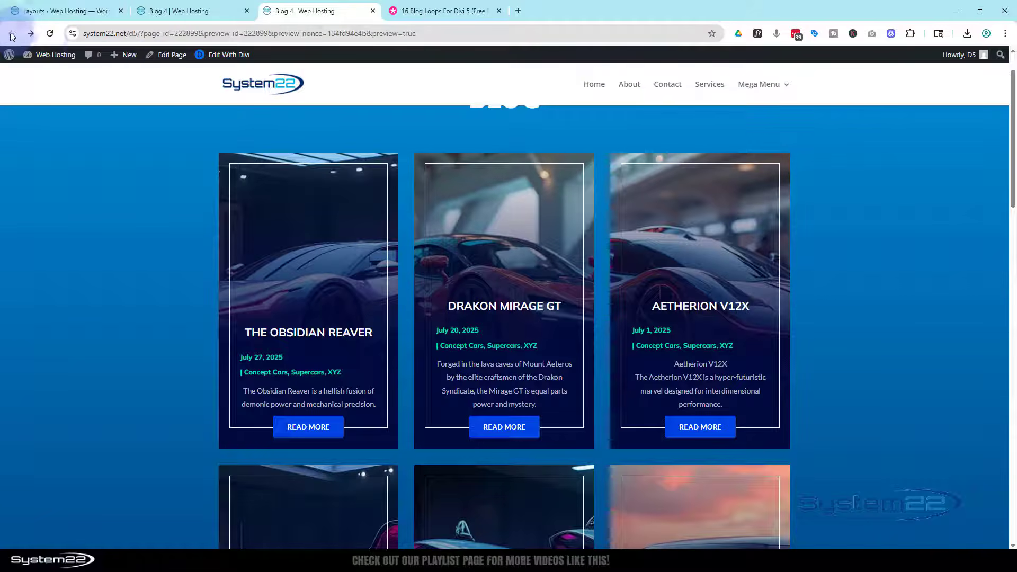
{"action": "left_click", "coordinate": [154, 64]}
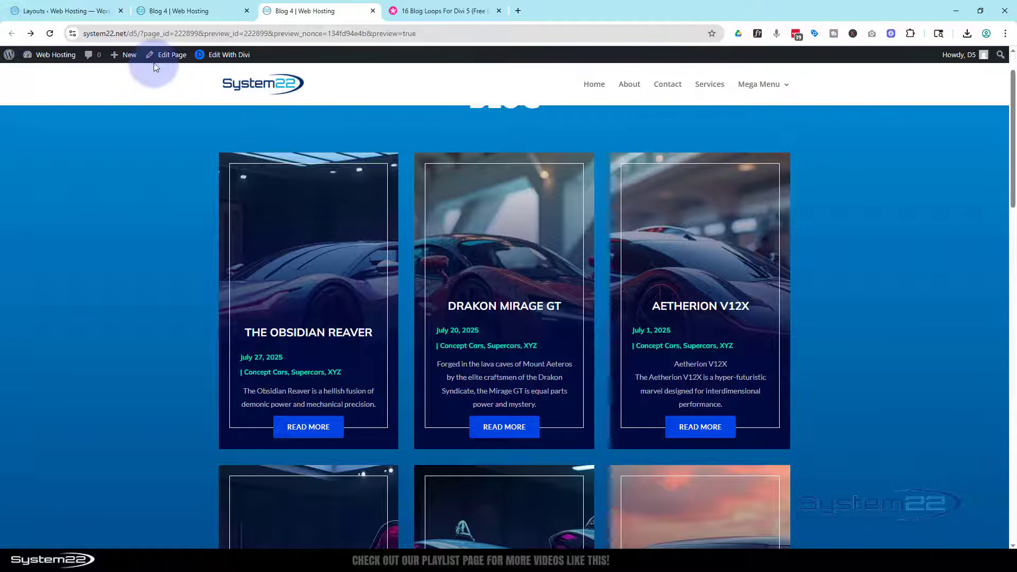
{"action": "mouse_move", "coordinate": [124, 60]}
{"action": "middle_click", "coordinate": [117, 101]}
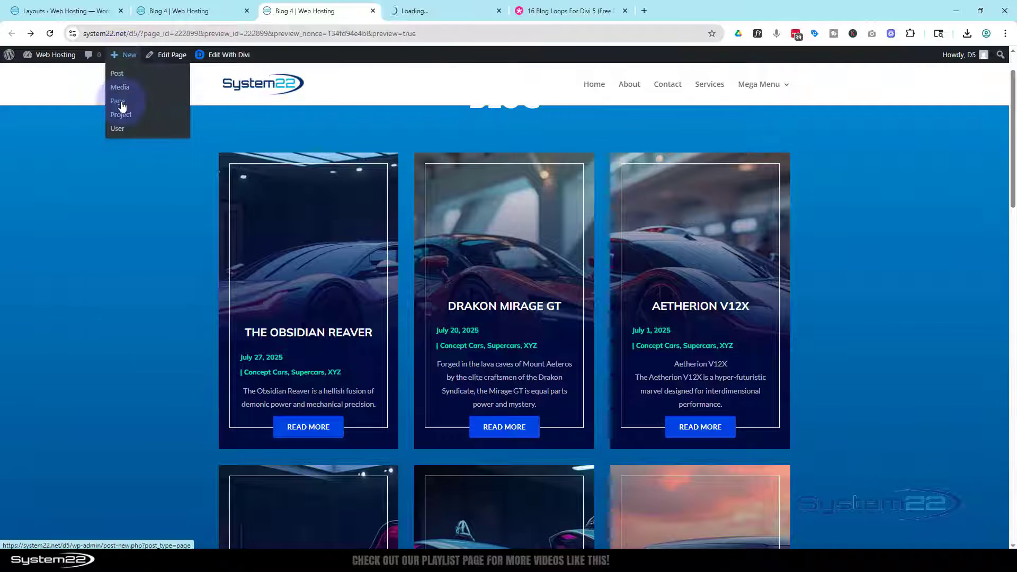
{"action": "left_click", "coordinate": [454, 11]}
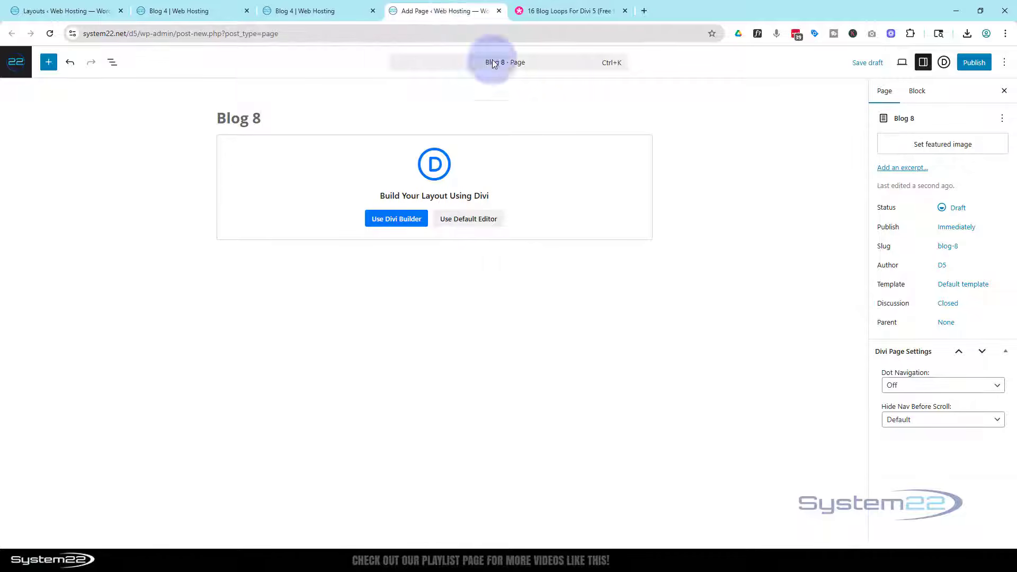
{"action": "left_click", "coordinate": [397, 219]}
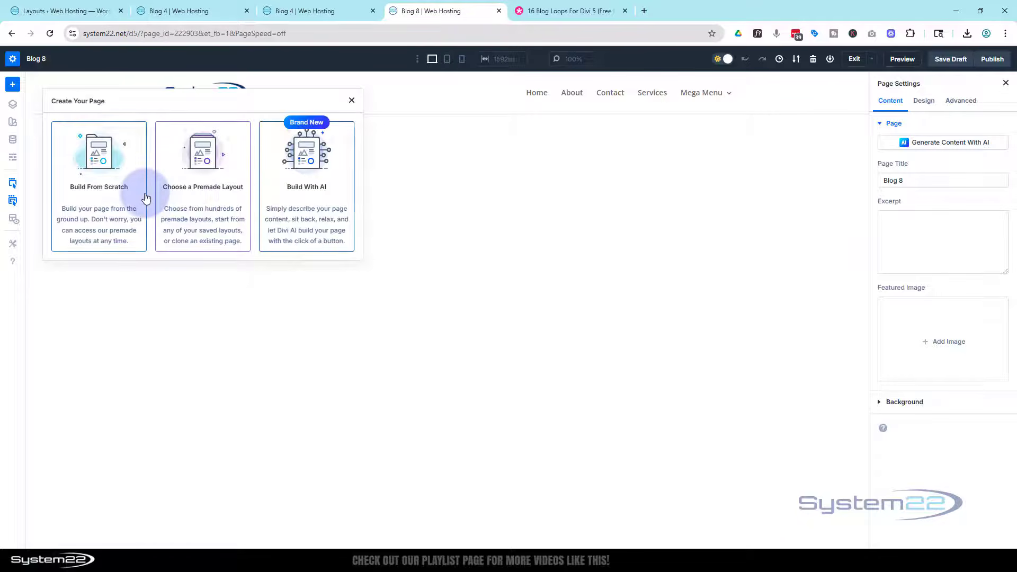
Load the saved layout Prestyled - Blog Loop Layout 8 into the Blog 8 page.
{"action": "left_click", "coordinate": [198, 204]}
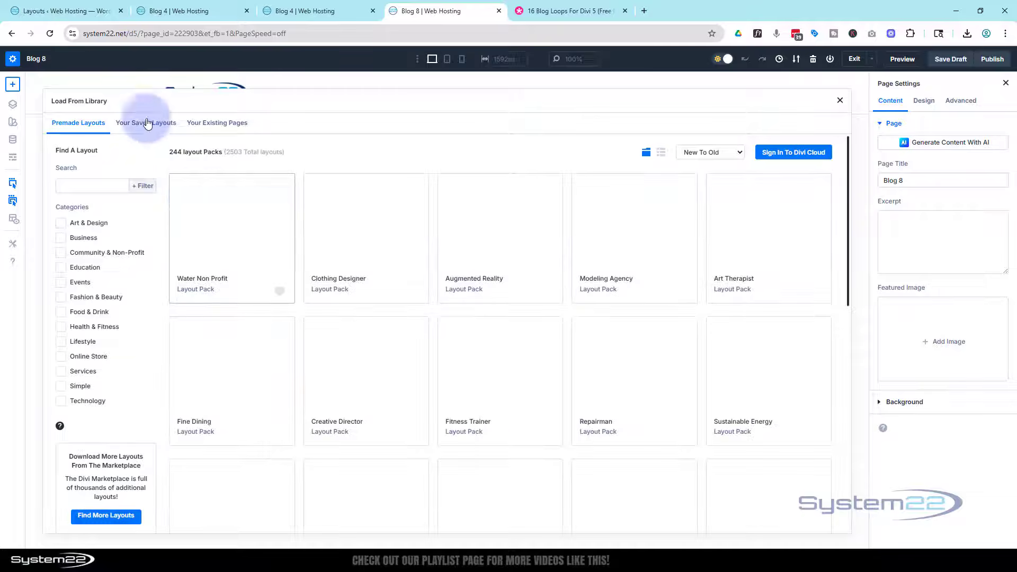
{"action": "left_click", "coordinate": [146, 127]}
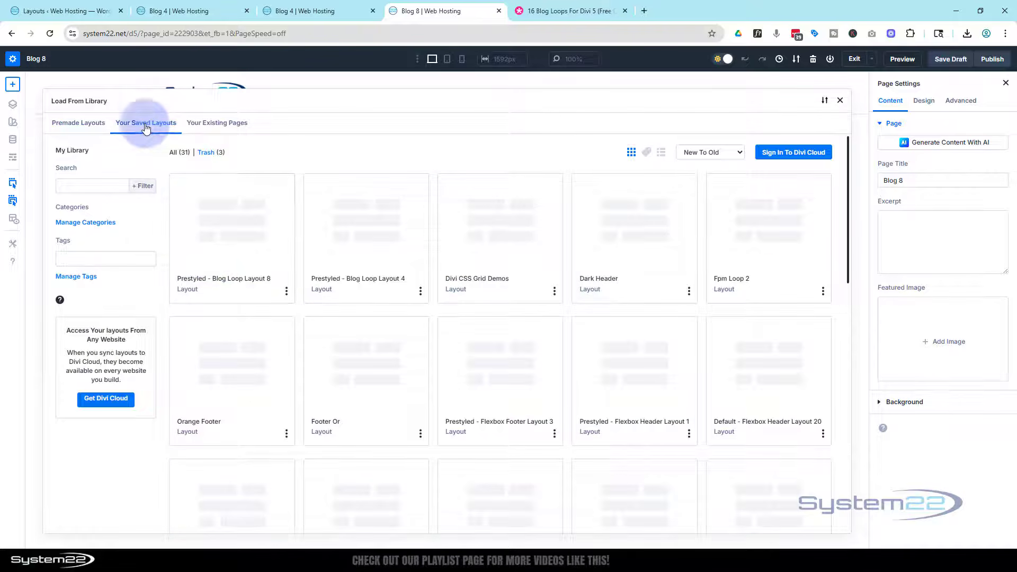
{"action": "left_click", "coordinate": [211, 262]}
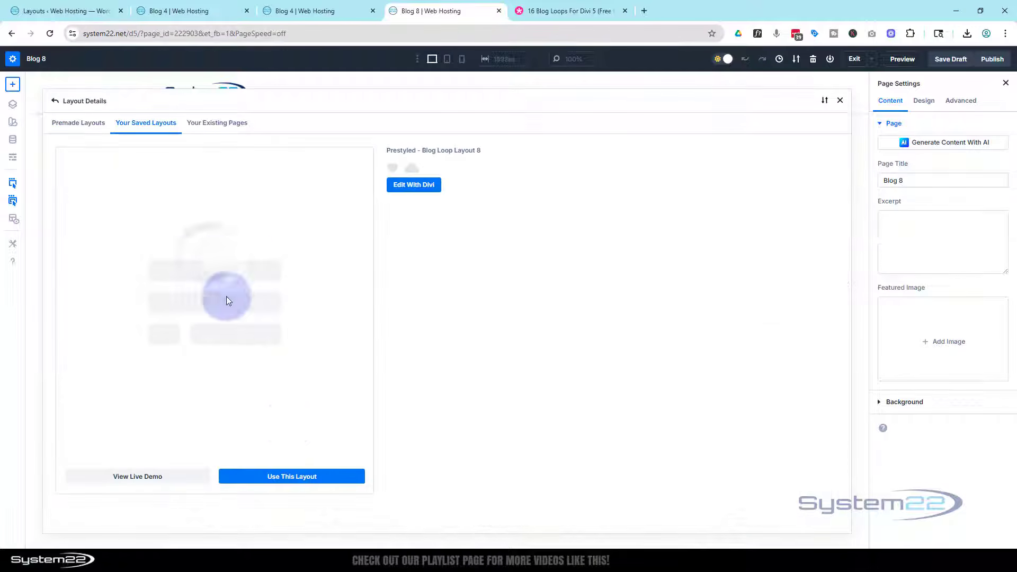
{"action": "left_click", "coordinate": [304, 477]}
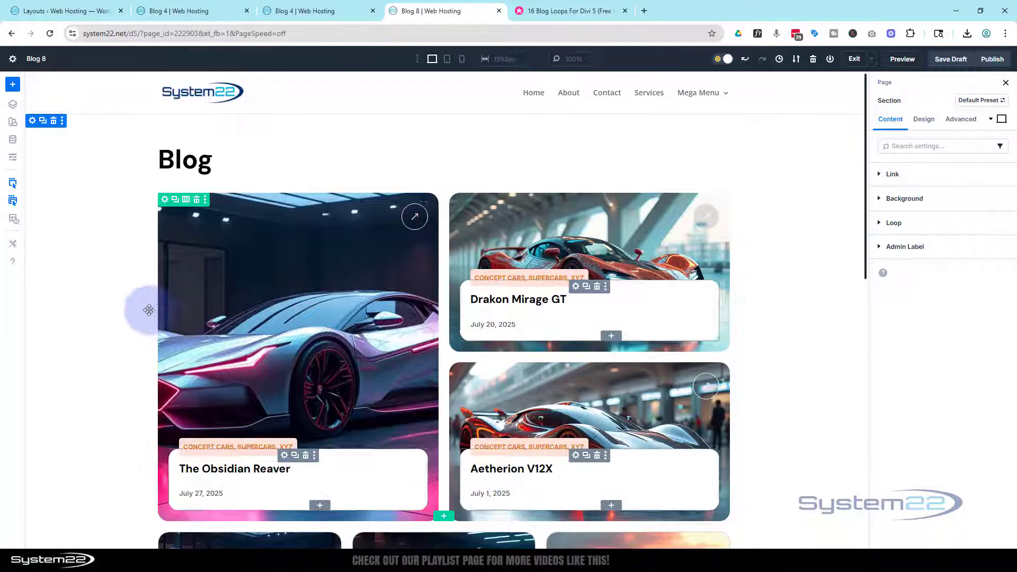
Give the blog section a background image, using the front-view blue sports car picture from the media library.
{"action": "scroll", "coordinate": [139, 282], "scroll_direction": "down", "scroll_amount": 2}
{"action": "scroll", "coordinate": [139, 281], "scroll_direction": "down", "scroll_amount": 8}
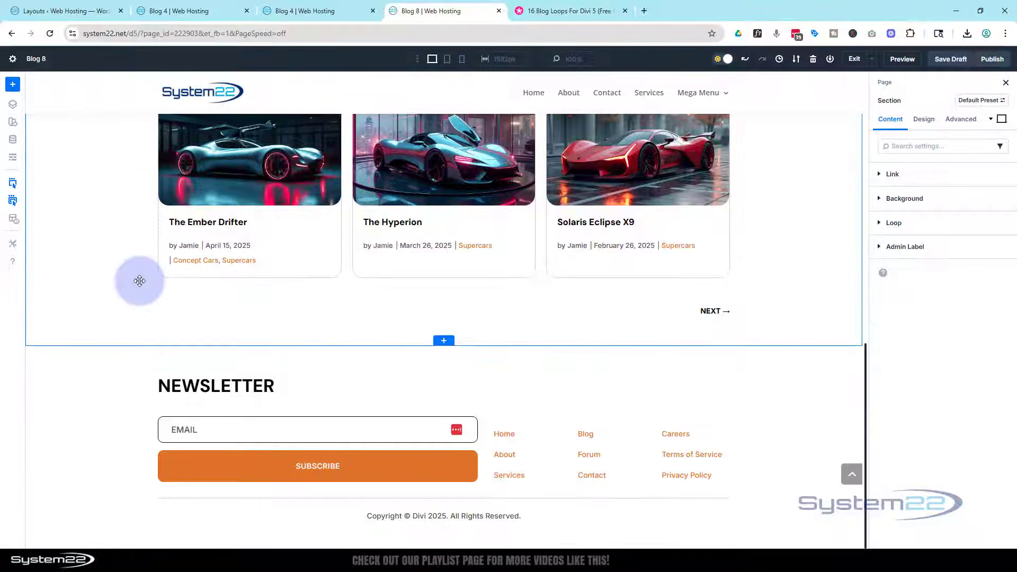
{"action": "scroll", "coordinate": [139, 282], "scroll_direction": "up", "scroll_amount": 8}
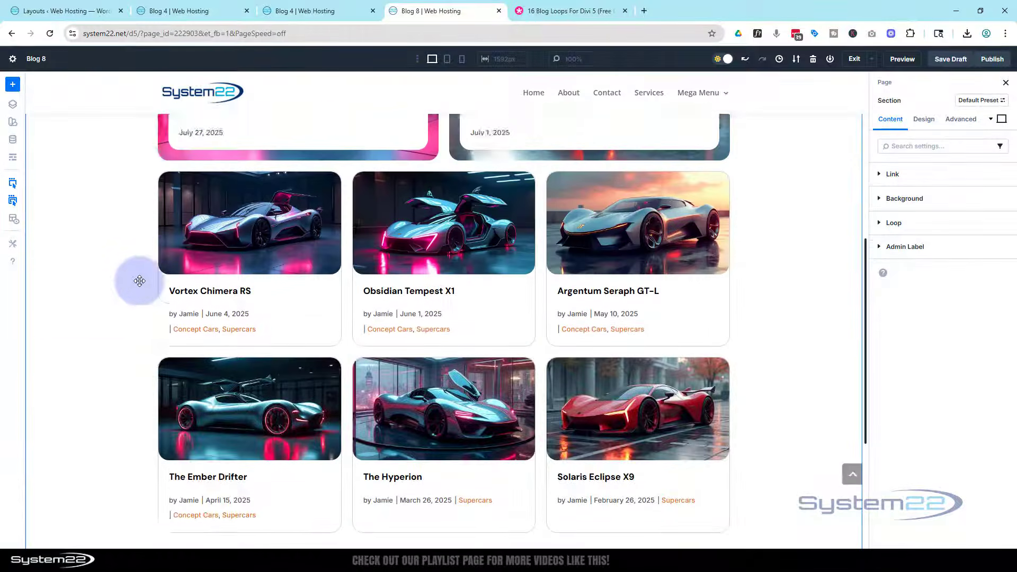
{"action": "scroll", "coordinate": [140, 281], "scroll_direction": "up", "scroll_amount": 2}
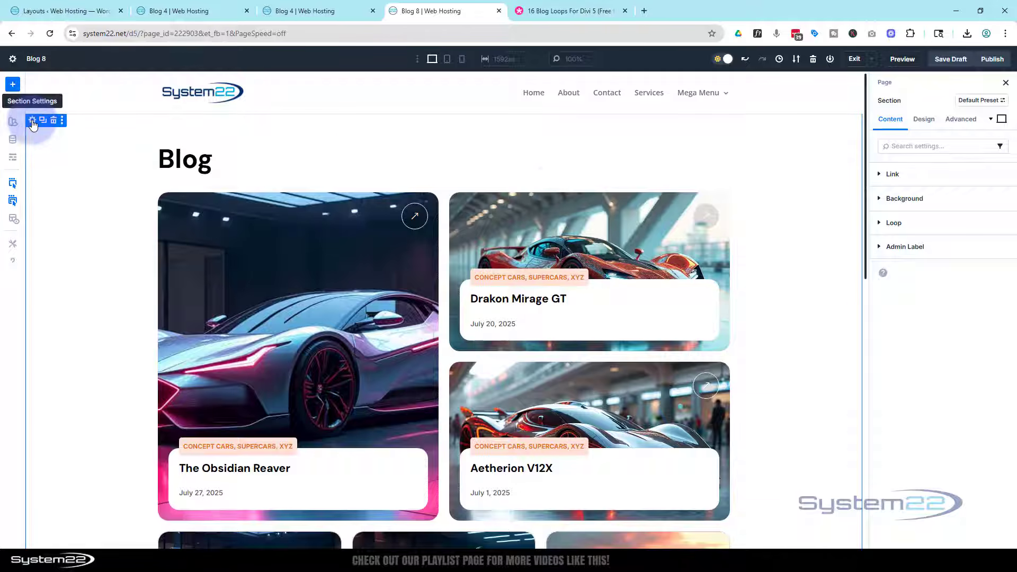
{"action": "left_click", "coordinate": [909, 199]}
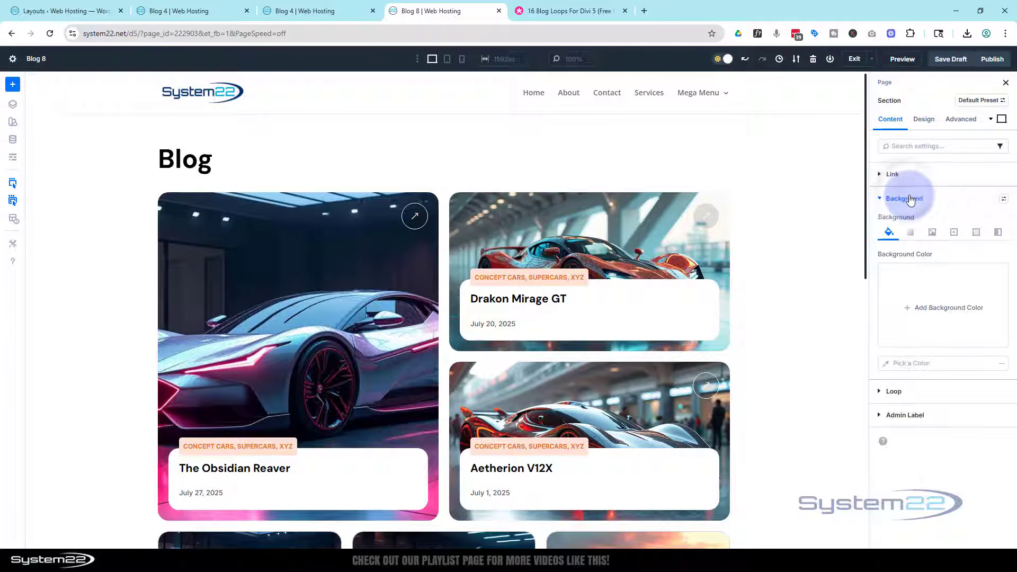
{"action": "left_click", "coordinate": [930, 231]}
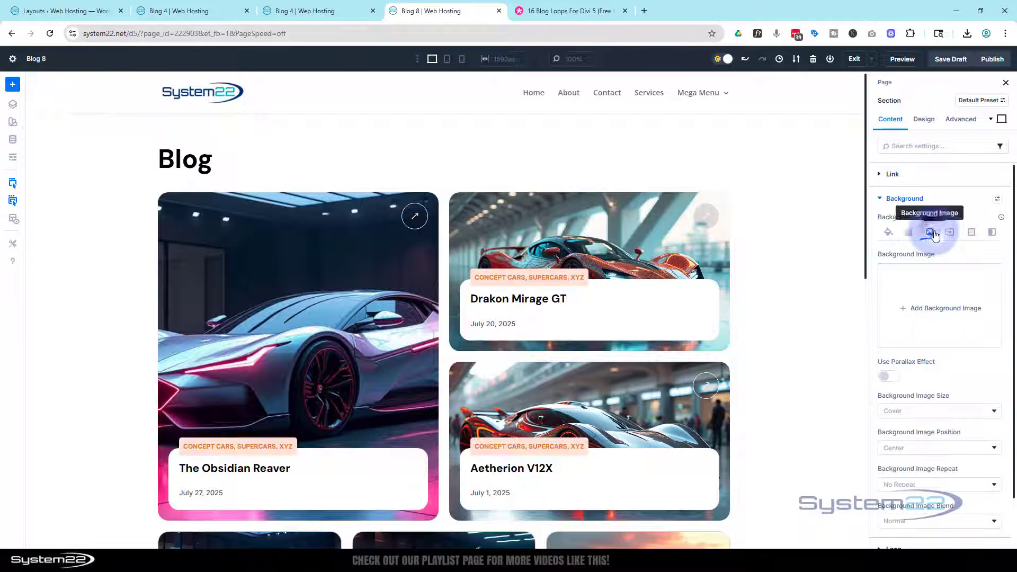
{"action": "left_click", "coordinate": [942, 314]}
{"action": "scroll", "coordinate": [604, 292], "scroll_direction": "down", "scroll_amount": 4}
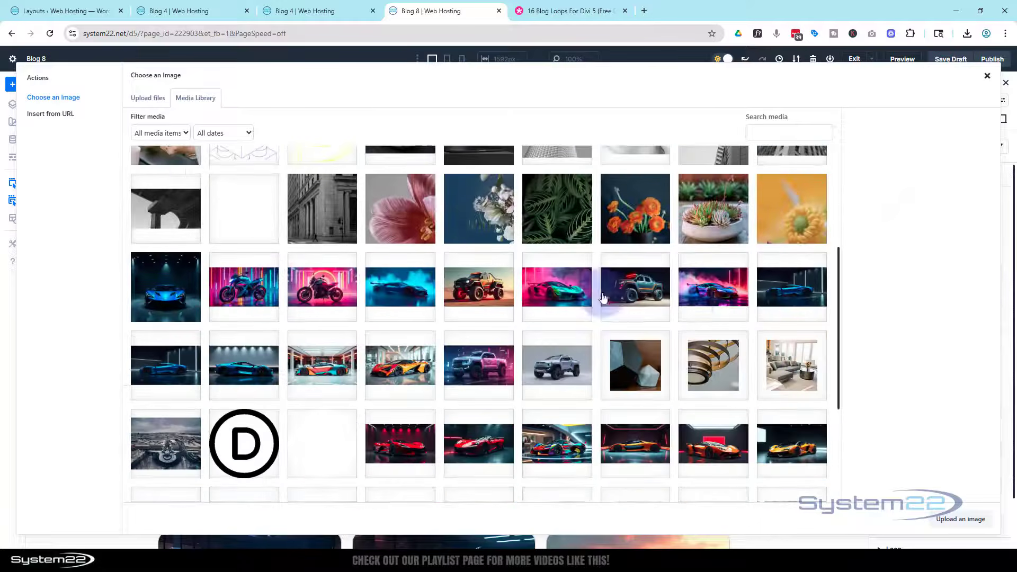
{"action": "left_click", "coordinate": [180, 288]}
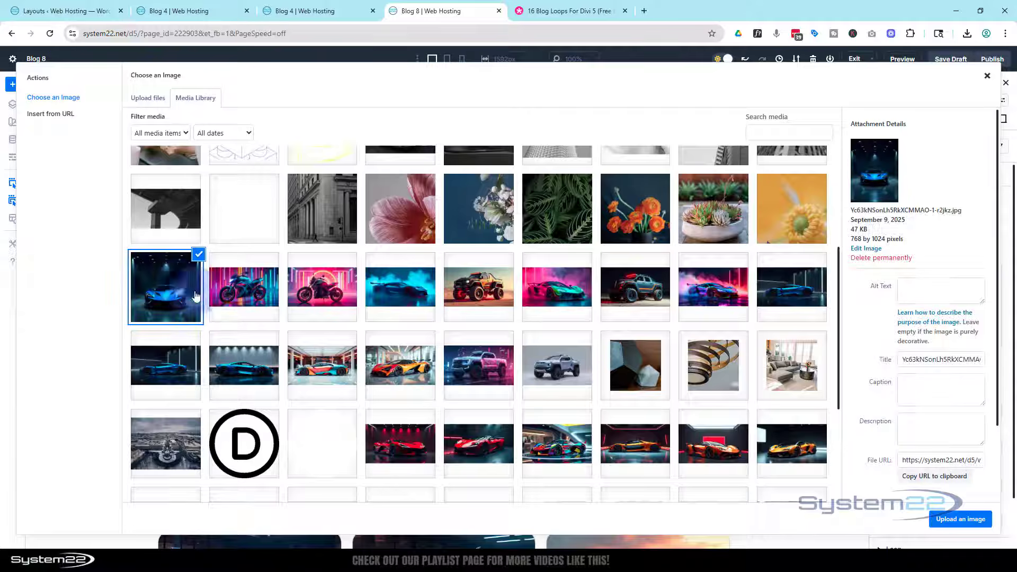
{"action": "left_click", "coordinate": [952, 521]}
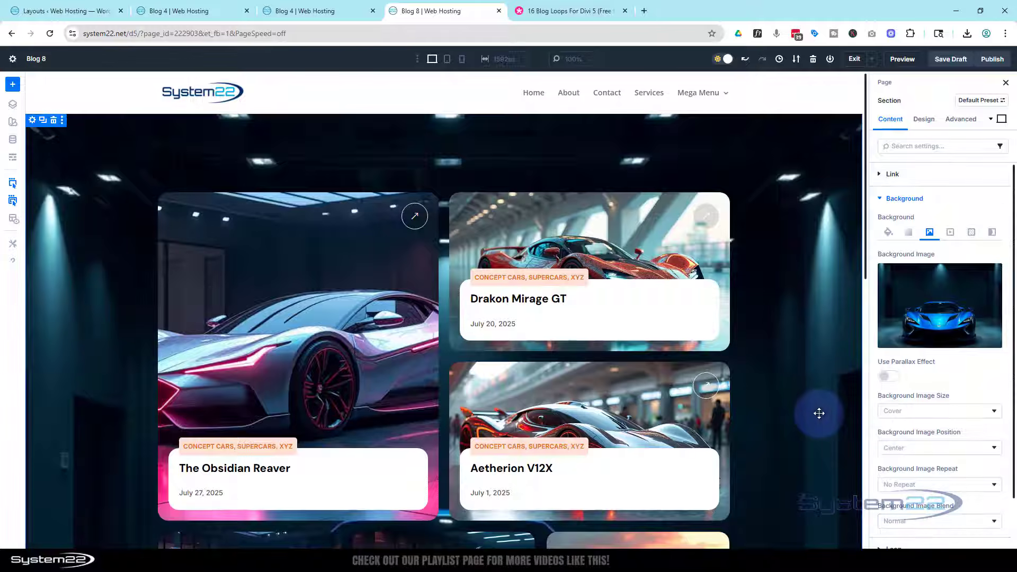
Set the blog section's background colour to the dark blue 140254.
{"action": "scroll", "coordinate": [818, 413], "scroll_direction": "down", "scroll_amount": 4}
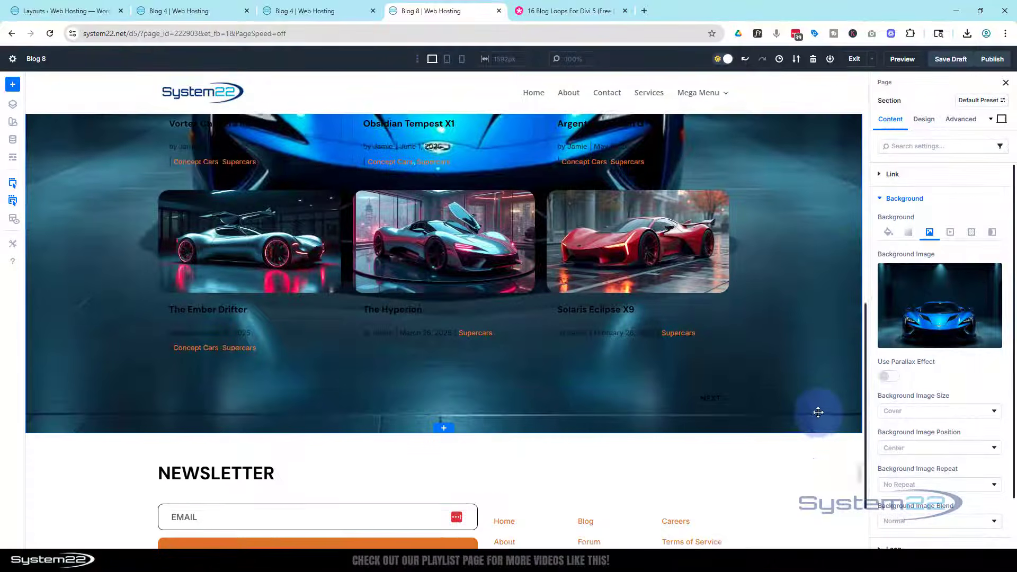
{"action": "scroll", "coordinate": [818, 412], "scroll_direction": "up", "scroll_amount": 7}
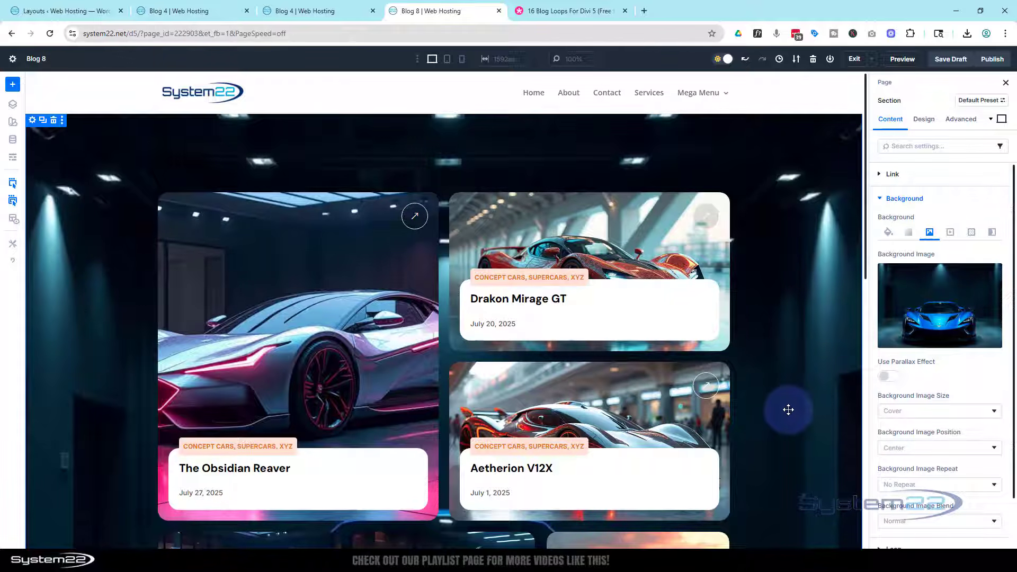
{"action": "left_click", "coordinate": [889, 232]}
{"action": "left_click", "coordinate": [909, 307]}
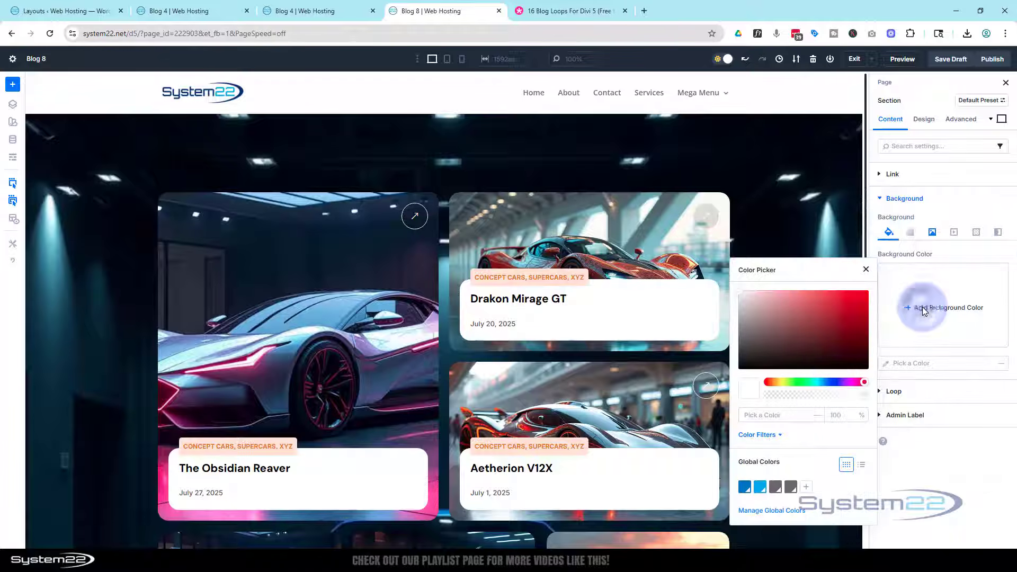
{"action": "left_click", "coordinate": [836, 383]}
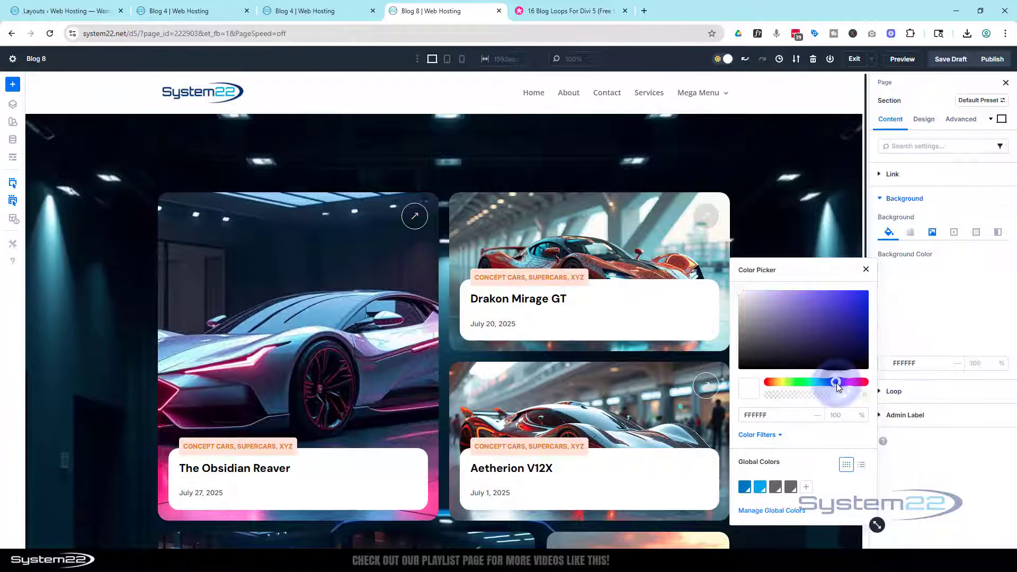
{"action": "left_click", "coordinate": [866, 347]}
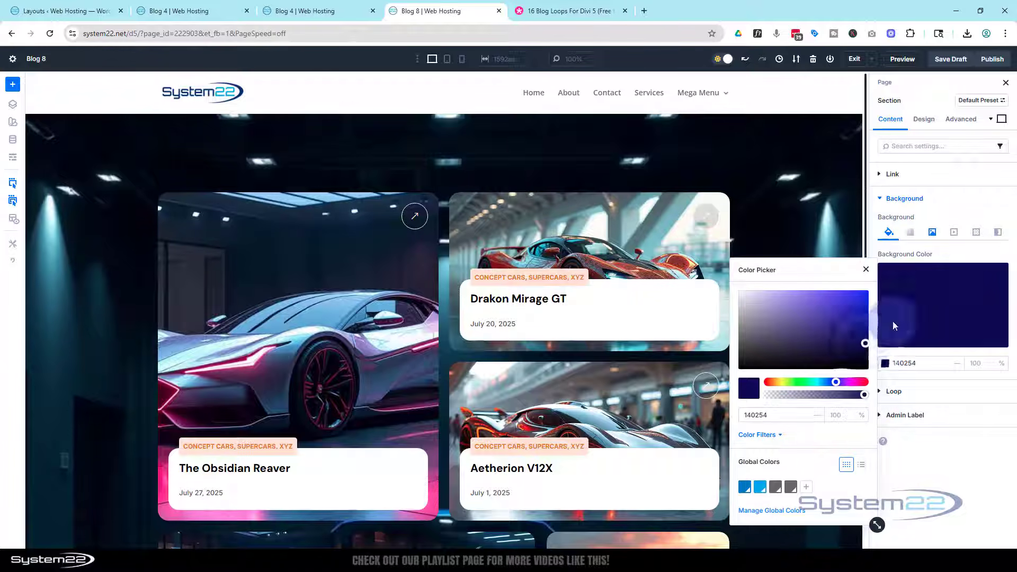
Set the section's background image blend to Multiply.
{"action": "left_click", "coordinate": [932, 233]}
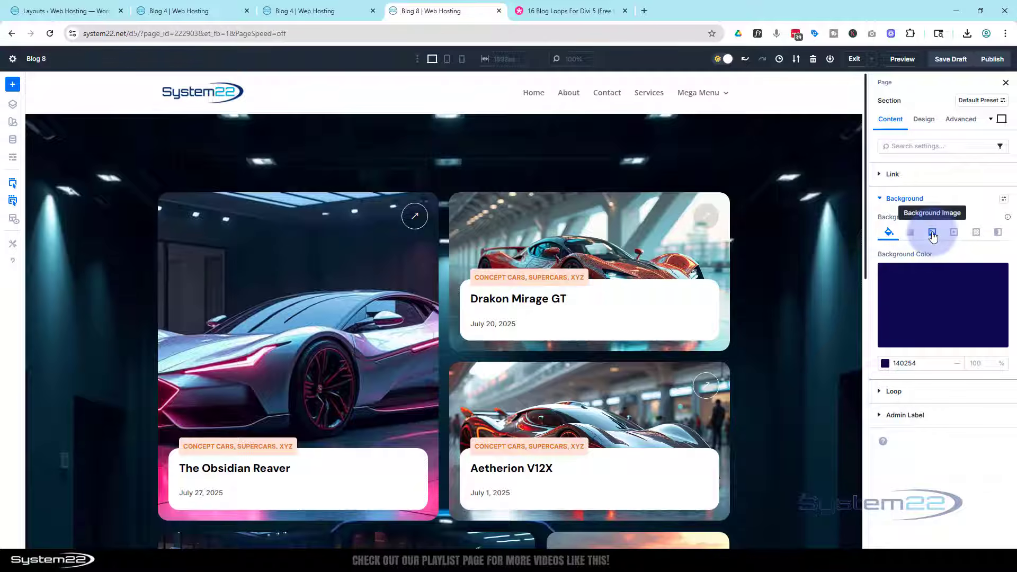
{"action": "left_click", "coordinate": [933, 235]}
{"action": "scroll", "coordinate": [930, 424], "scroll_direction": "down", "scroll_amount": 2}
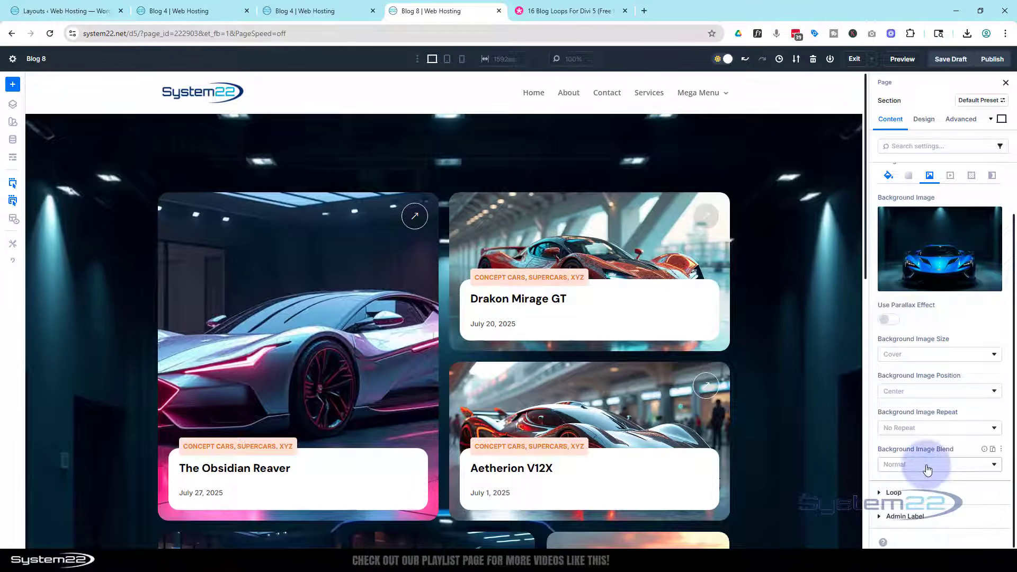
{"action": "left_click", "coordinate": [927, 469]}
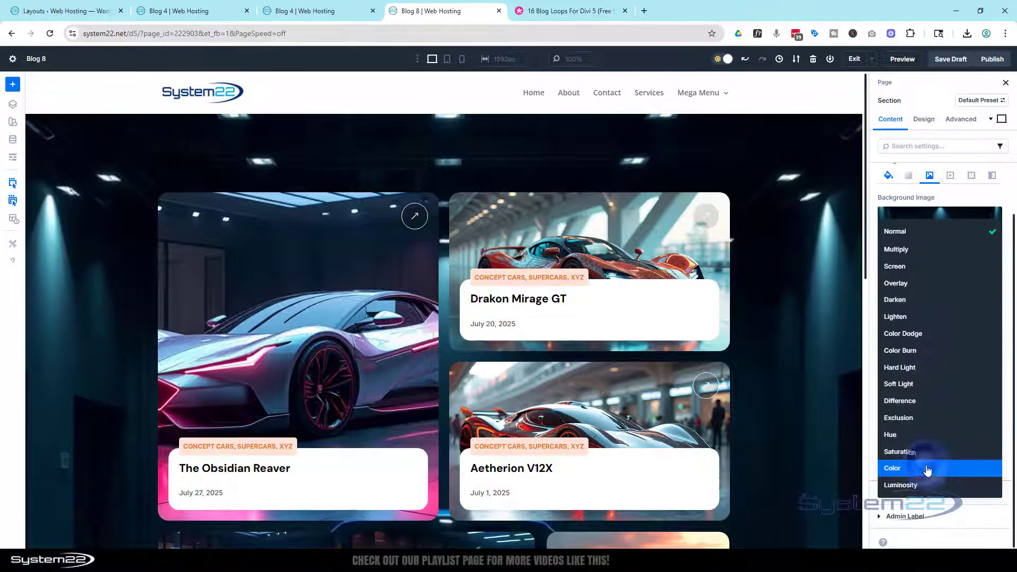
{"action": "left_click", "coordinate": [905, 253]}
Change the Blog heading's text colour to white, FFFFFF.
{"action": "scroll", "coordinate": [783, 304], "scroll_direction": "down", "scroll_amount": 5}
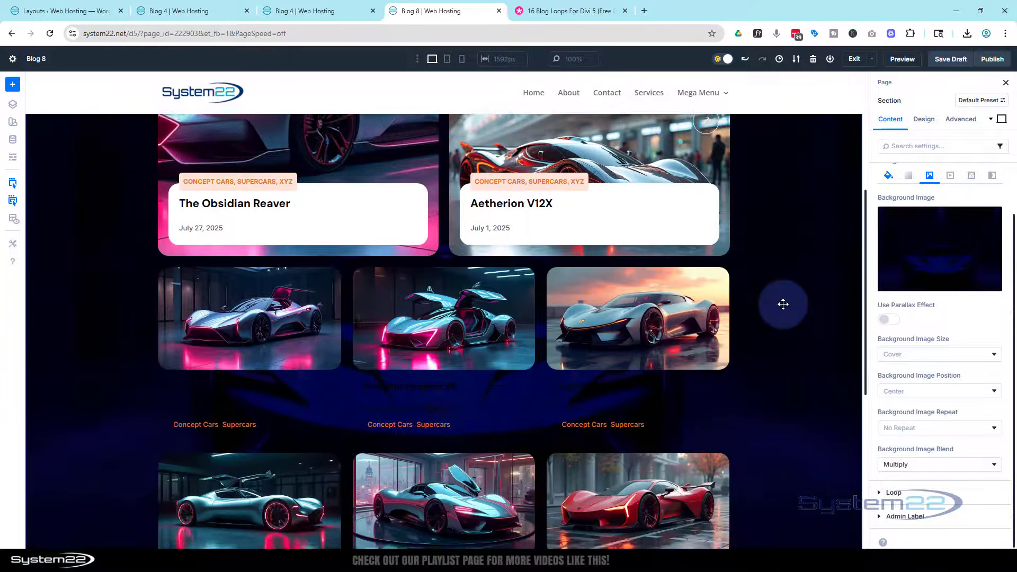
{"action": "scroll", "coordinate": [783, 304], "scroll_direction": "down", "scroll_amount": 5}
{"action": "scroll", "coordinate": [786, 316], "scroll_direction": "up", "scroll_amount": 3}
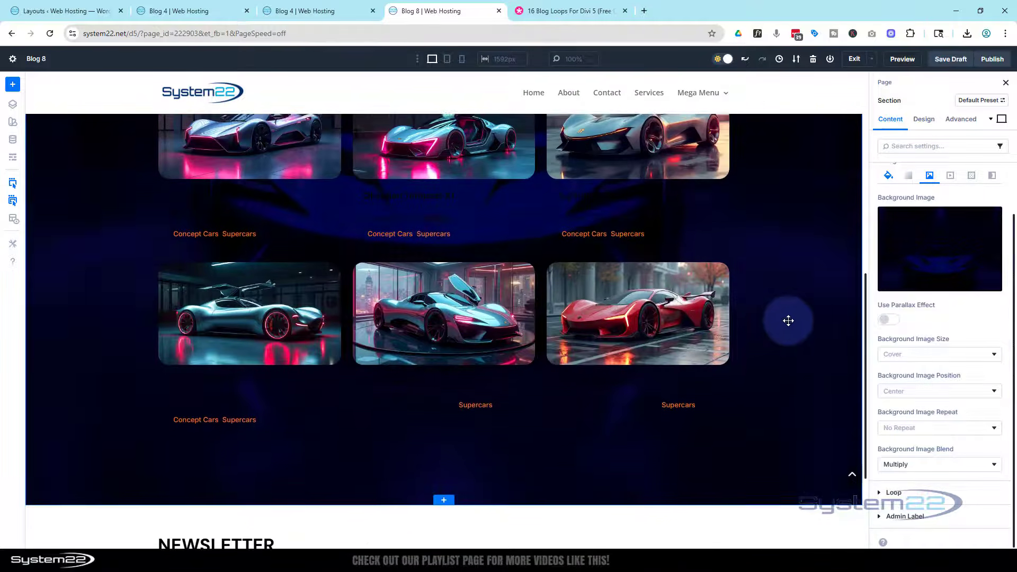
{"action": "scroll", "coordinate": [788, 320], "scroll_direction": "up", "scroll_amount": 8}
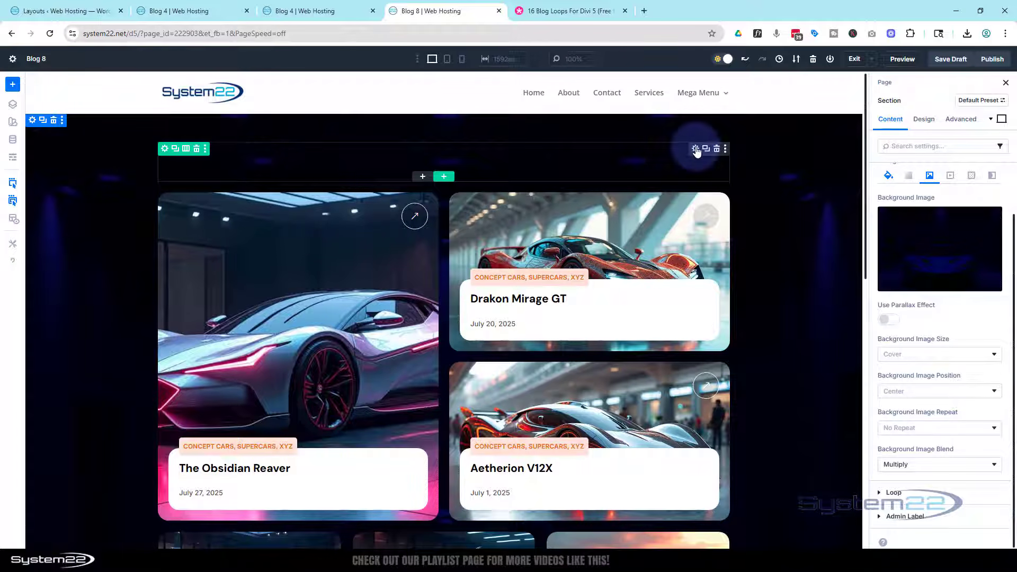
{"action": "left_click", "coordinate": [696, 149]}
{"action": "left_click", "coordinate": [924, 121]}
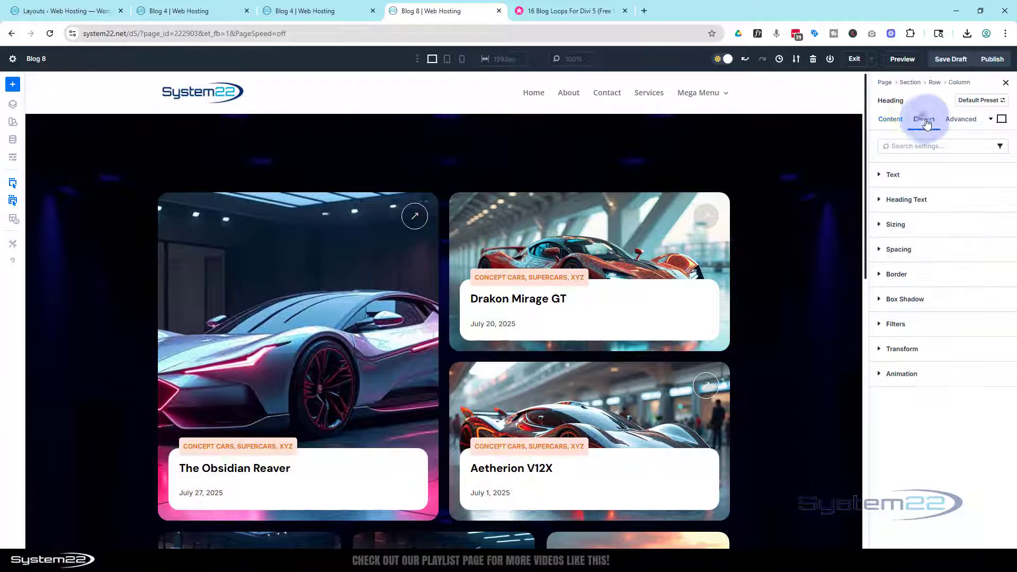
{"action": "left_click", "coordinate": [933, 202]}
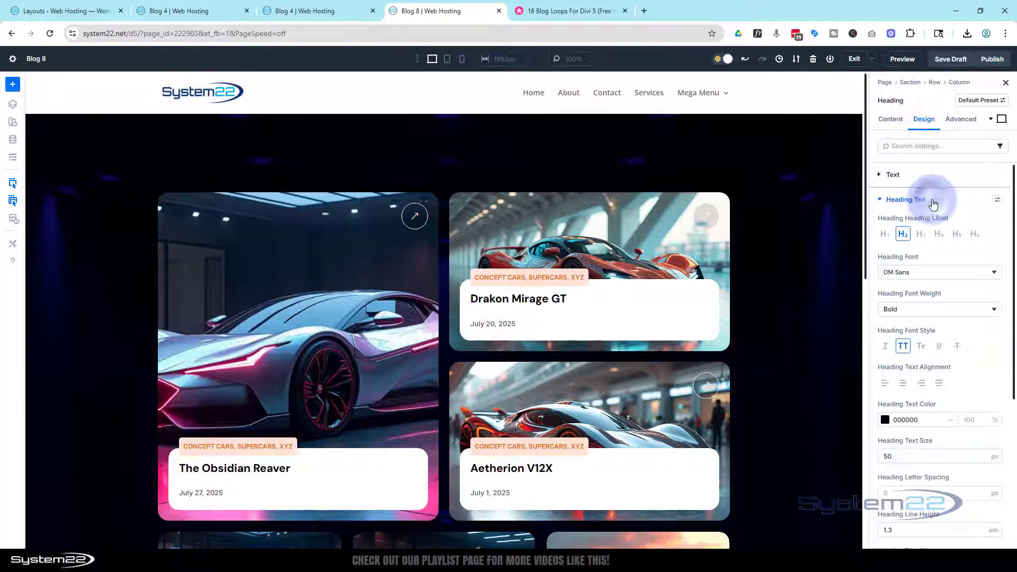
{"action": "left_click", "coordinate": [885, 421]}
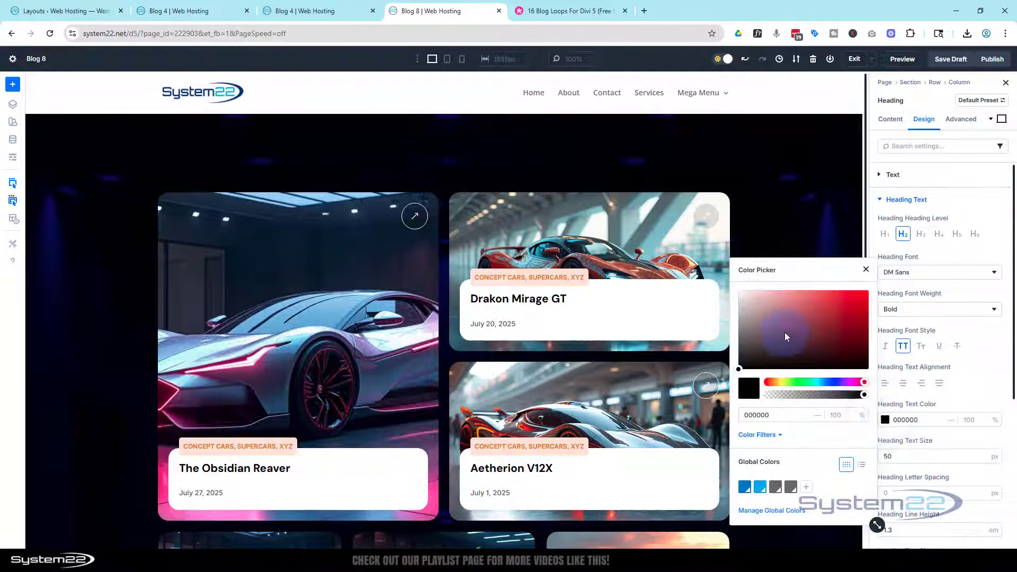
{"action": "left_click_drag", "start_coordinate": [790, 334], "coordinate": [729, 286]}
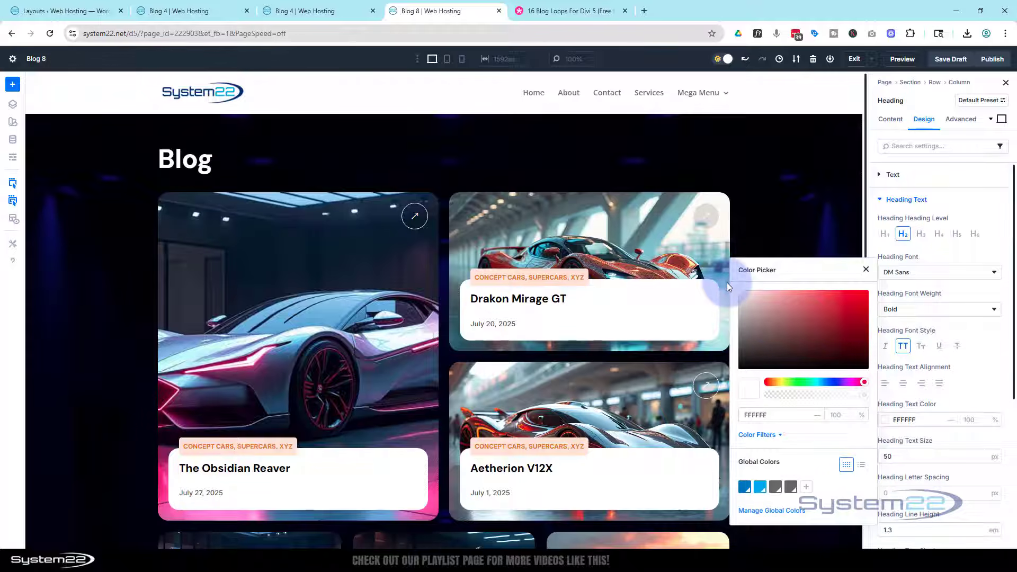
{"action": "left_click", "coordinate": [866, 270]}
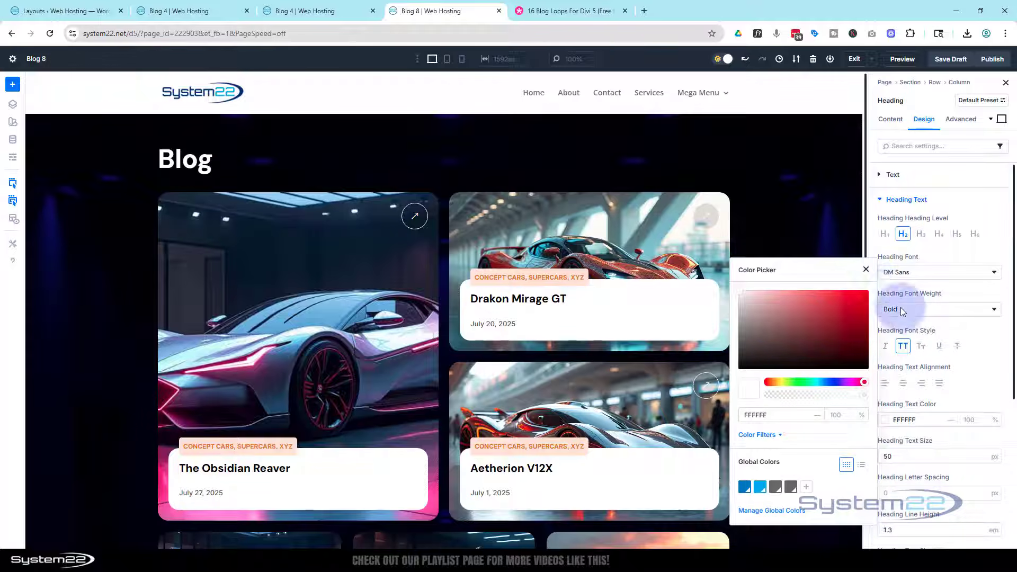
{"action": "left_click", "coordinate": [866, 270]}
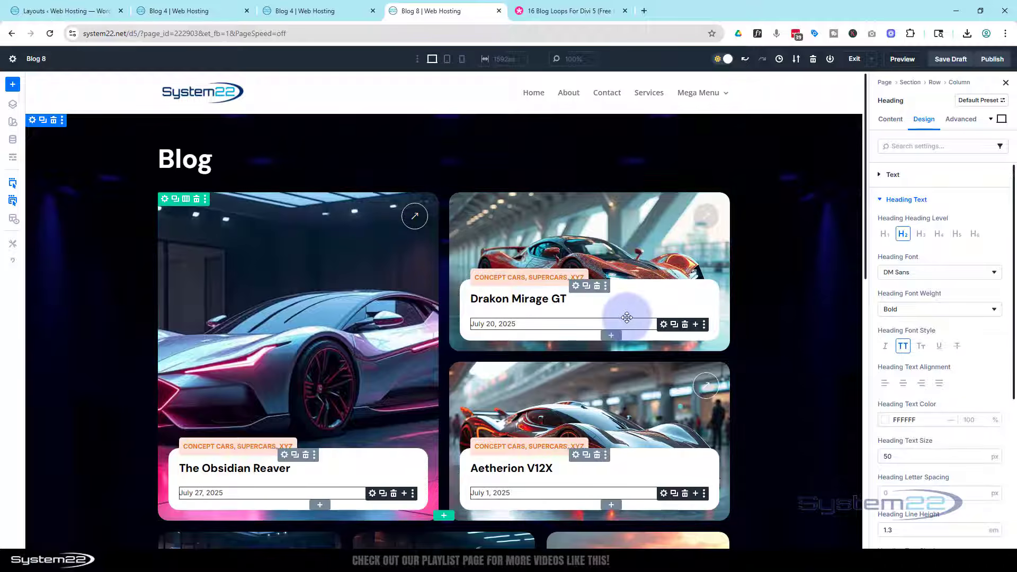
Set the Invert filter to 100% on the caption group of the large featured blog cards.
{"action": "left_click", "coordinate": [576, 288]}
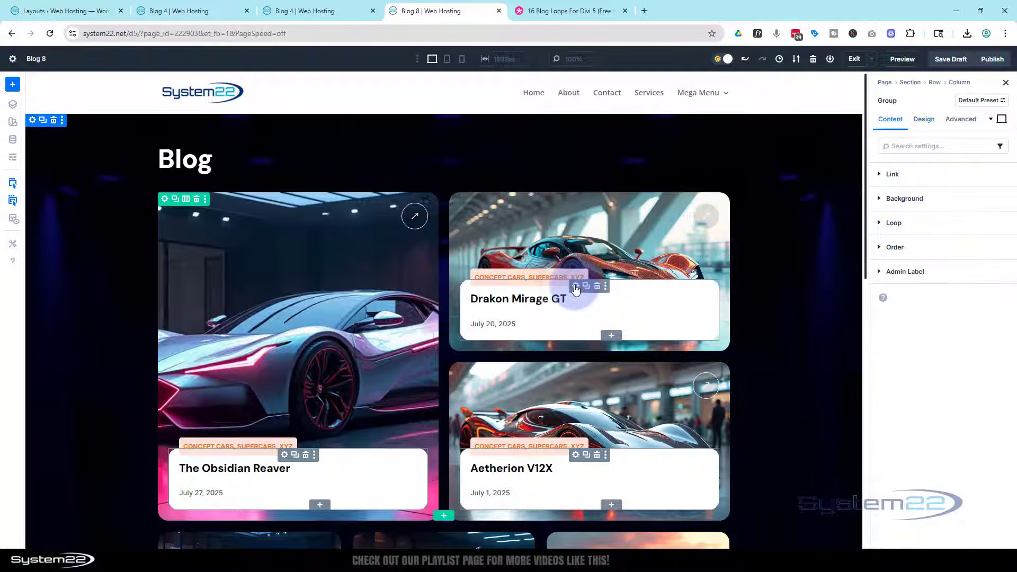
{"action": "left_click", "coordinate": [924, 120]}
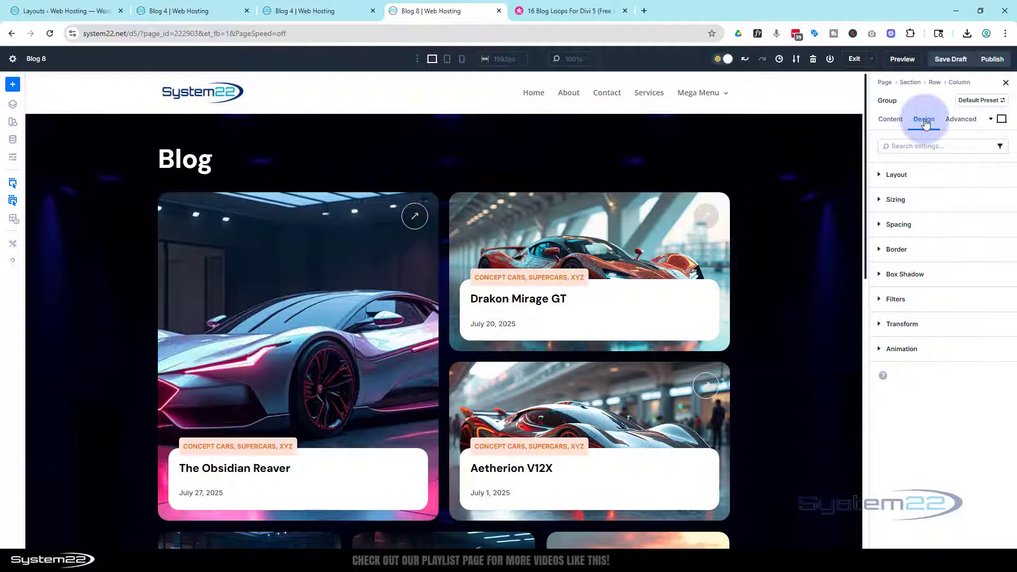
{"action": "left_click", "coordinate": [919, 298]}
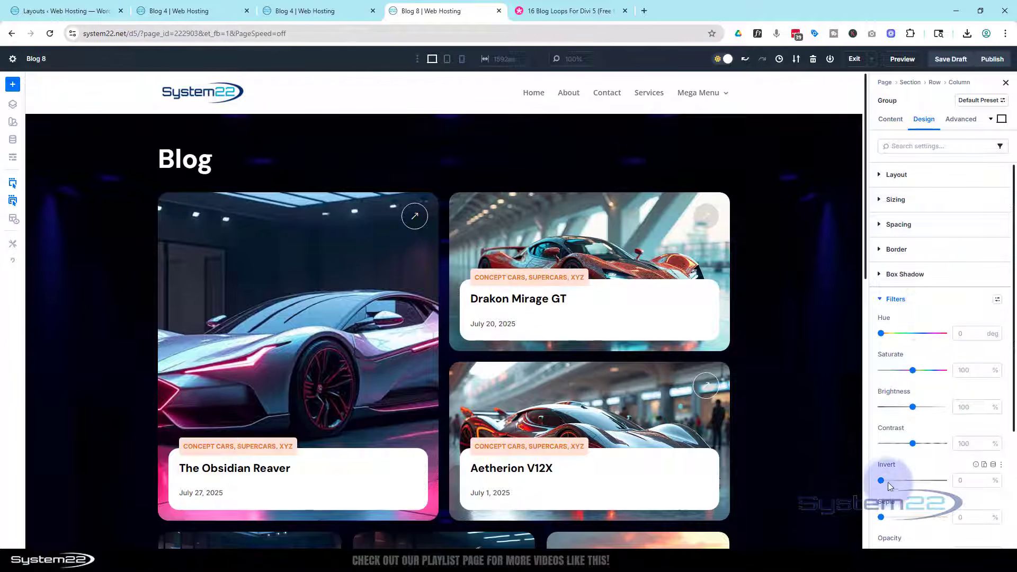
{"action": "left_click_drag", "start_coordinate": [882, 480], "coordinate": [973, 475]}
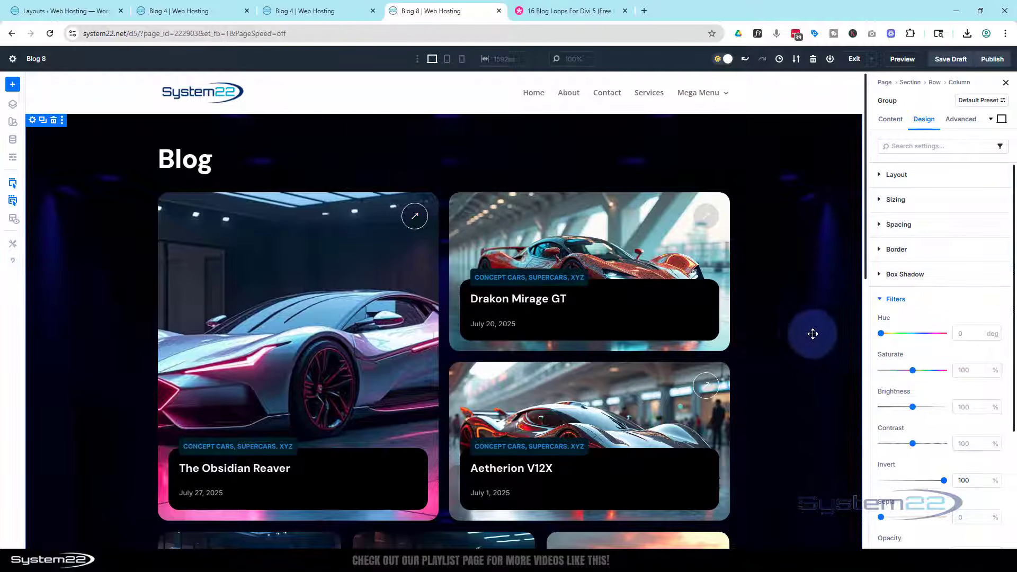
Change the post title headings in the three-column lower blog grid to white, FFFFFF.
{"action": "scroll", "coordinate": [807, 333], "scroll_direction": "down", "scroll_amount": 7}
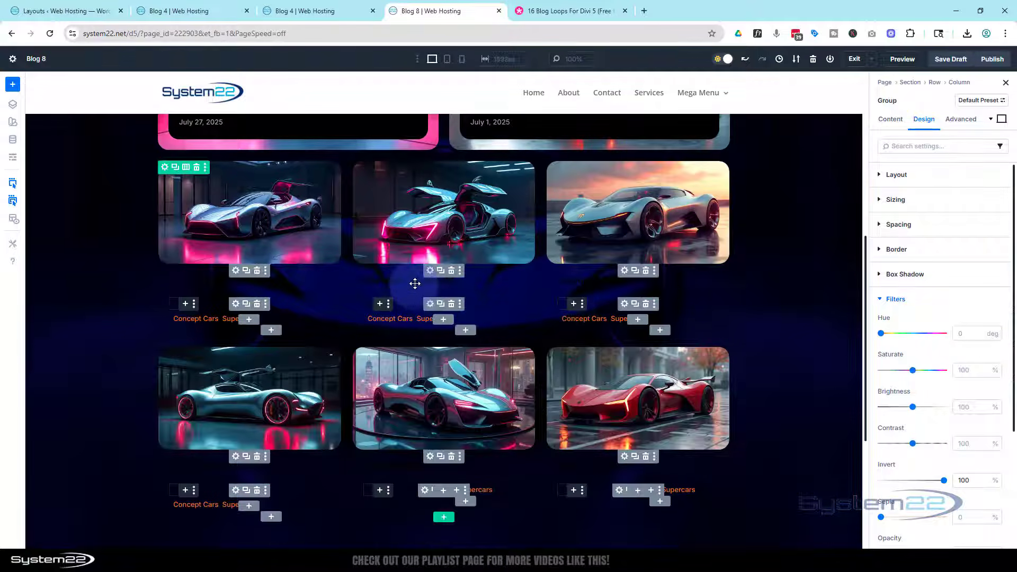
{"action": "left_click", "coordinate": [430, 271]}
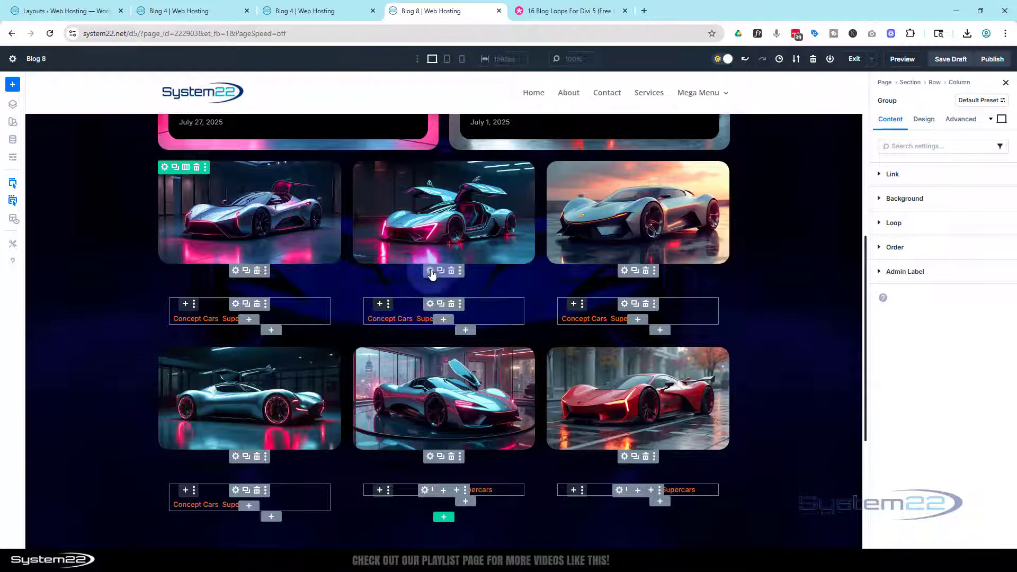
{"action": "left_click", "coordinate": [925, 122]}
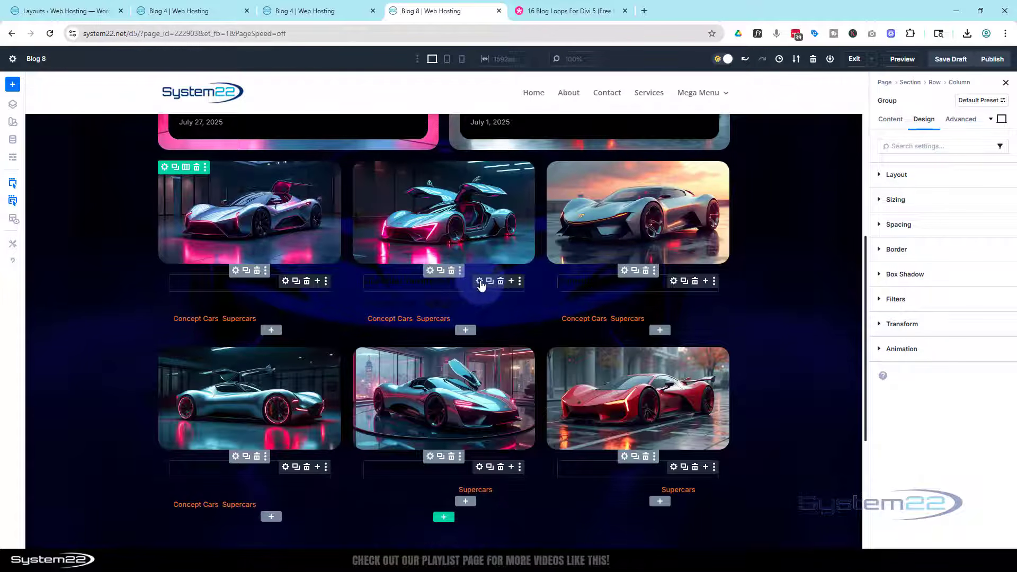
{"action": "left_click", "coordinate": [480, 284]}
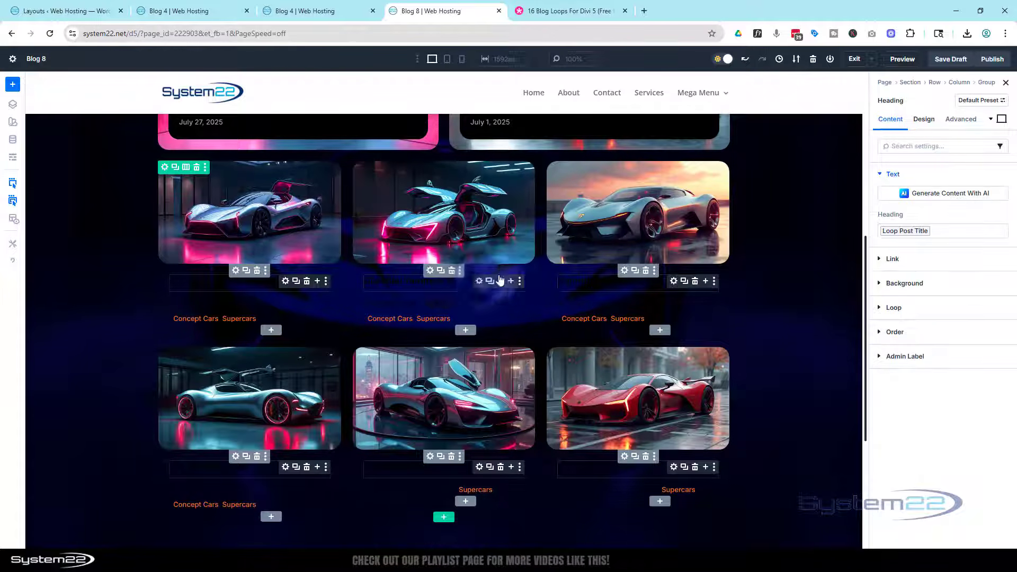
{"action": "left_click", "coordinate": [924, 122]}
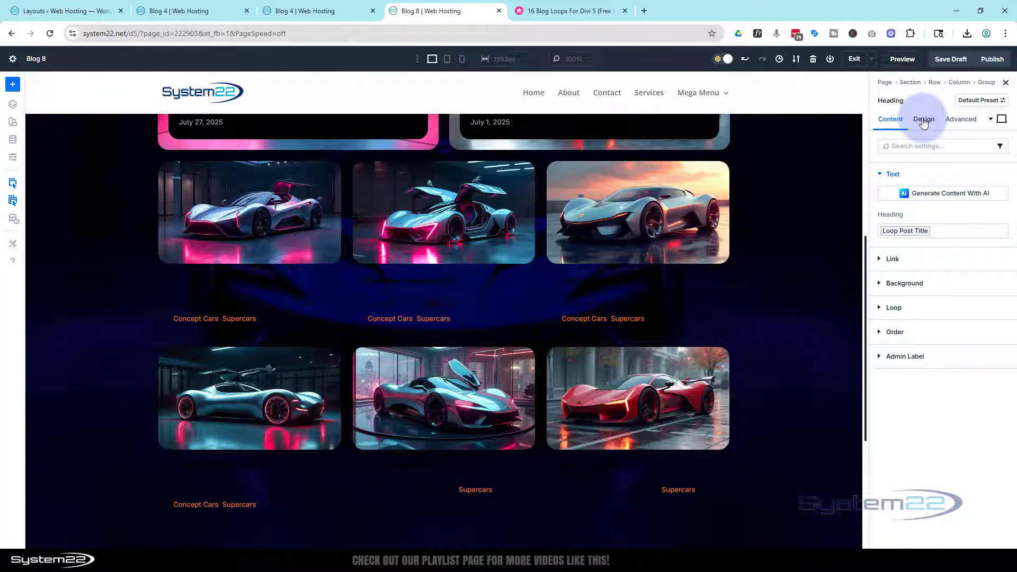
{"action": "left_click", "coordinate": [925, 200]}
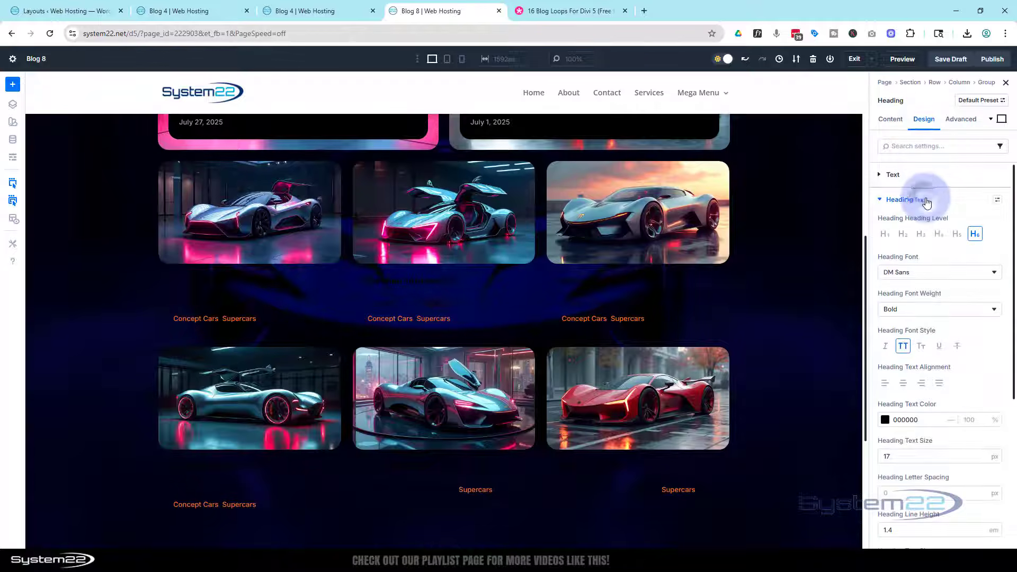
{"action": "left_click", "coordinate": [884, 420]}
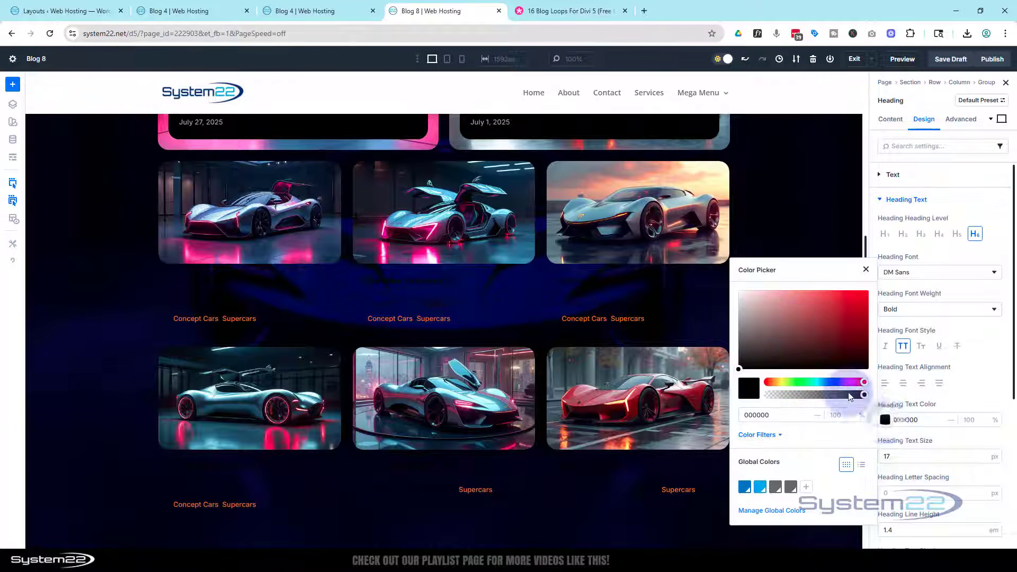
{"action": "left_click_drag", "start_coordinate": [783, 322], "coordinate": [739, 291]}
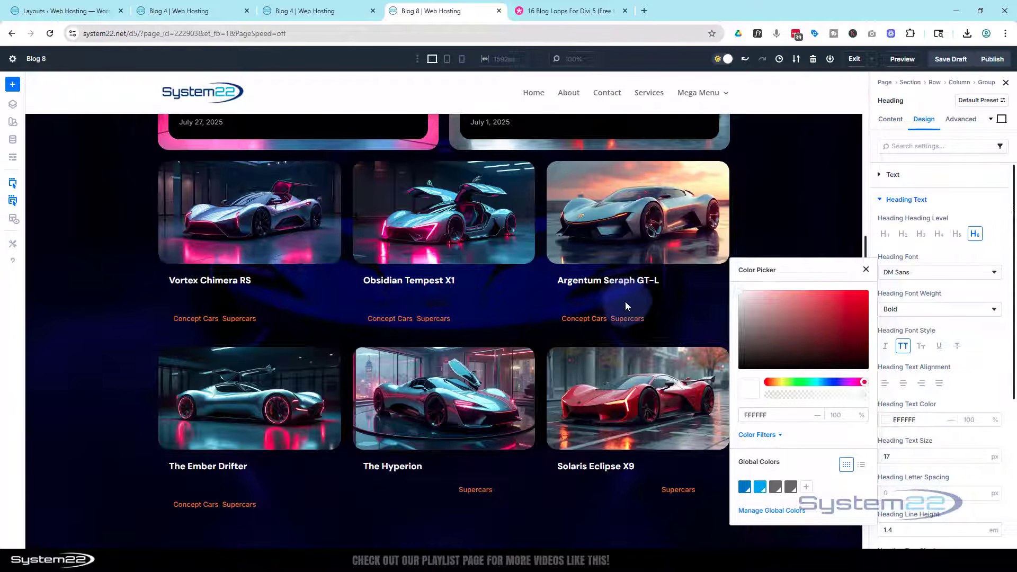
{"action": "left_click", "coordinate": [866, 269]}
Set the author text in the lower blog grid cards to white, FFFFFF, at 70% opacity.
{"action": "left_click", "coordinate": [562, 388]}
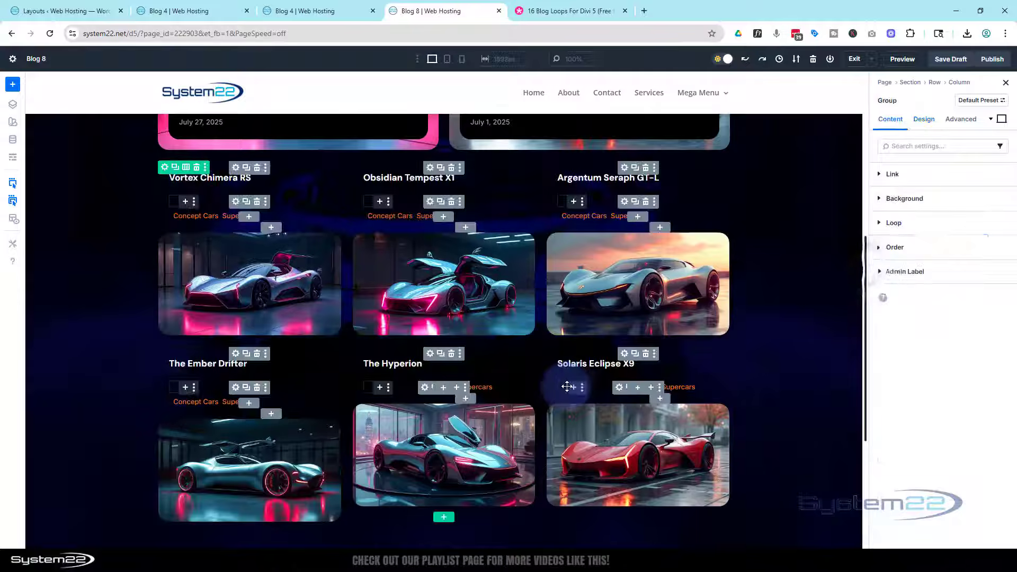
{"action": "left_click", "coordinate": [560, 387]}
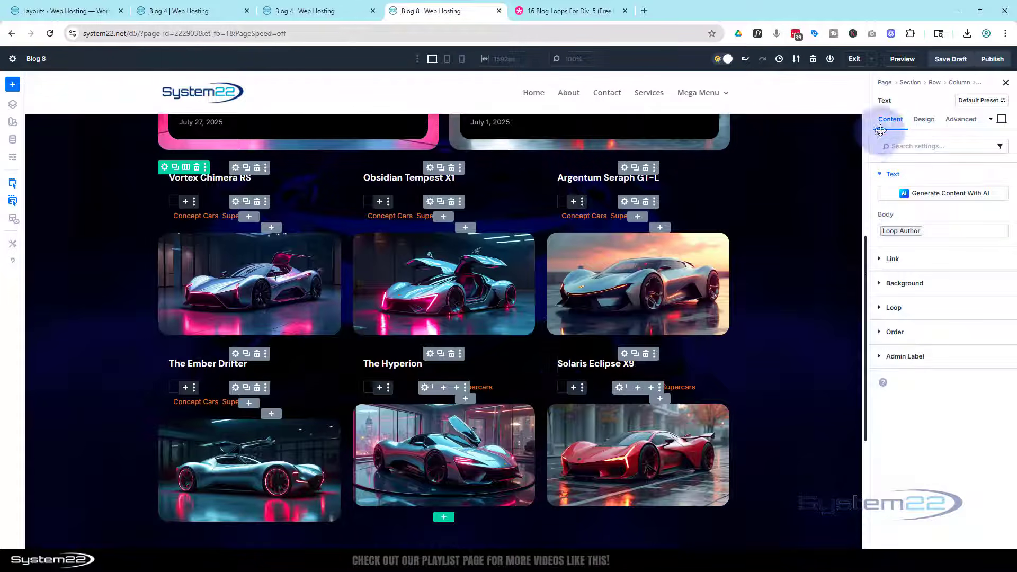
{"action": "left_click", "coordinate": [929, 121]}
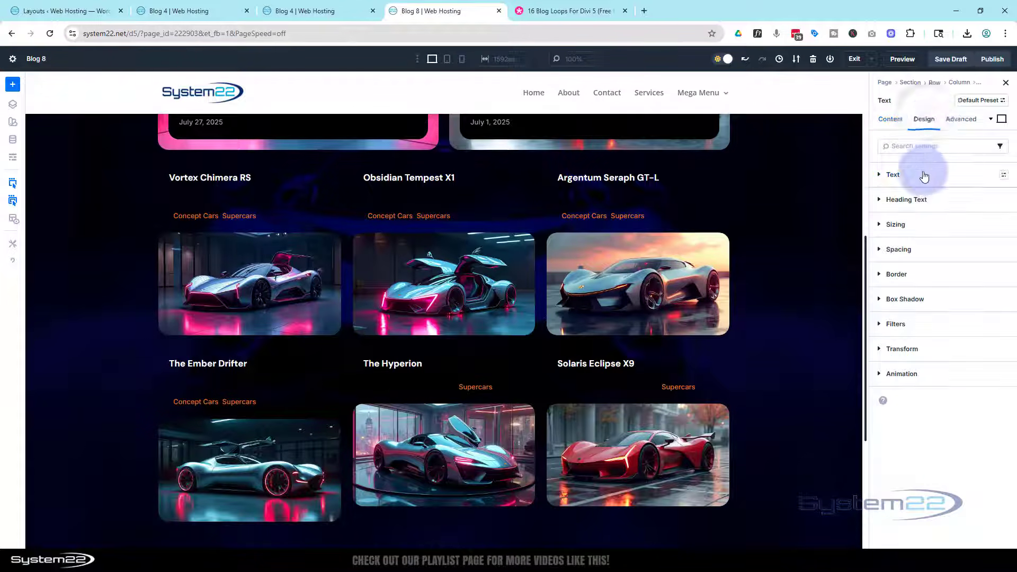
{"action": "left_click", "coordinate": [879, 178]}
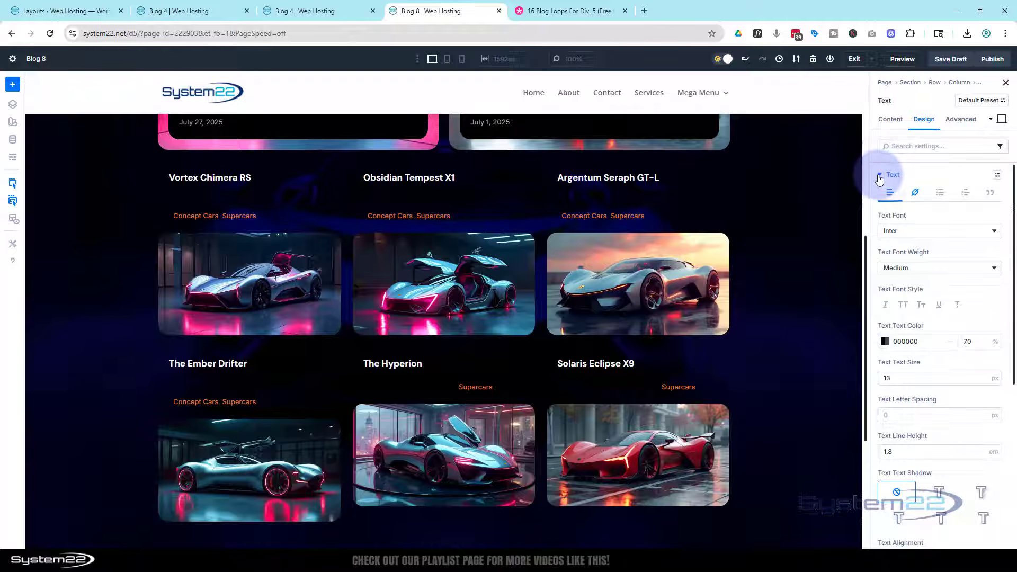
{"action": "left_click", "coordinate": [884, 341]}
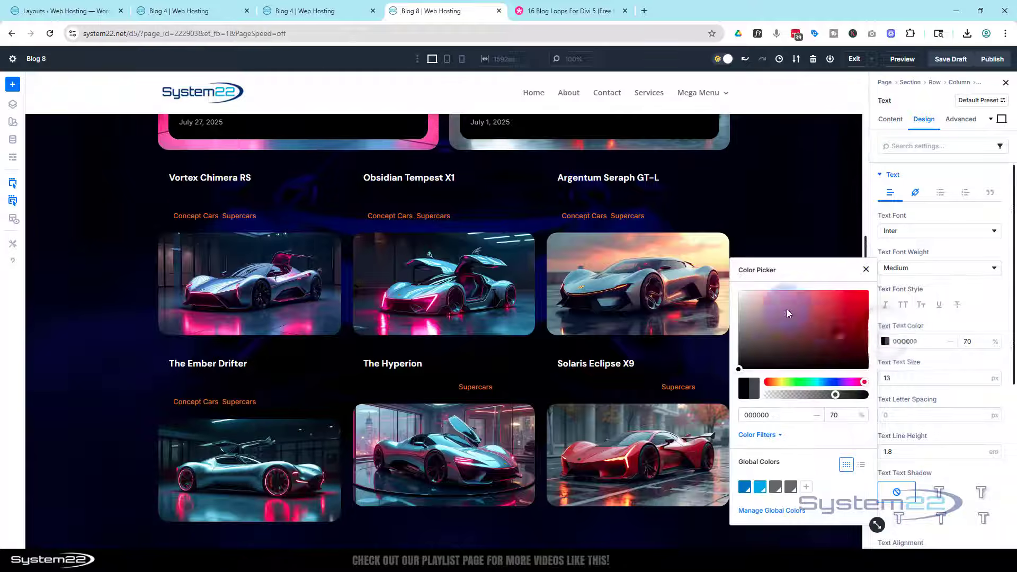
{"action": "left_click_drag", "start_coordinate": [788, 313], "coordinate": [733, 293]}
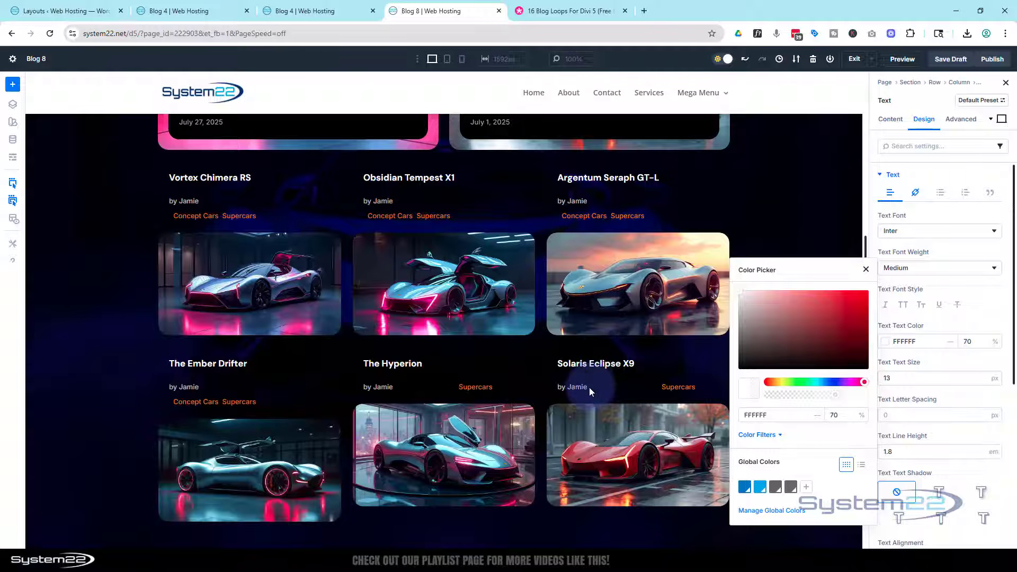
Set the post date text in the lower blog grid cards to white, FFFFFF, at 70% opacity.
{"action": "left_click", "coordinate": [612, 386]}
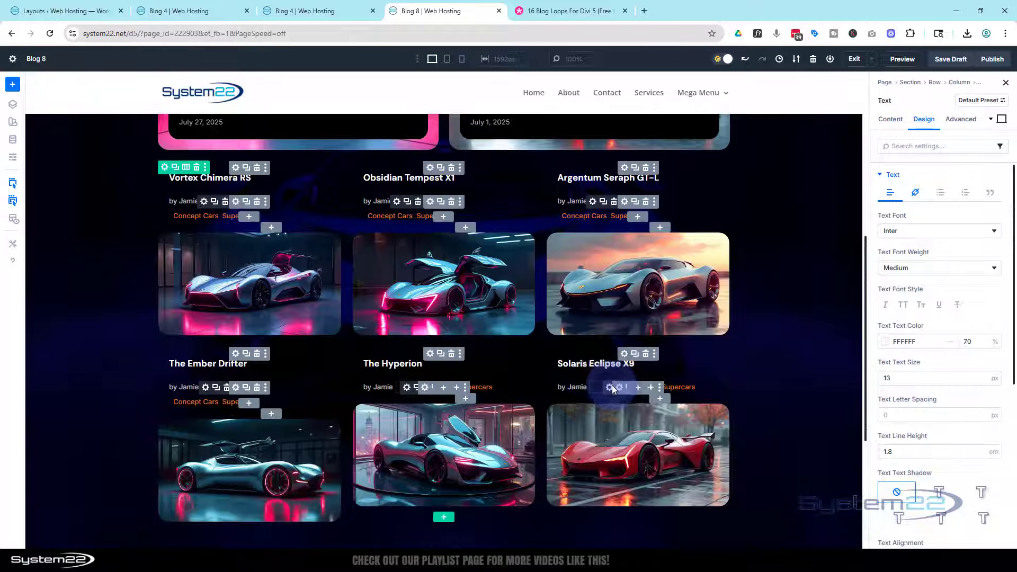
{"action": "left_click", "coordinate": [925, 120]}
{"action": "left_click", "coordinate": [917, 175]}
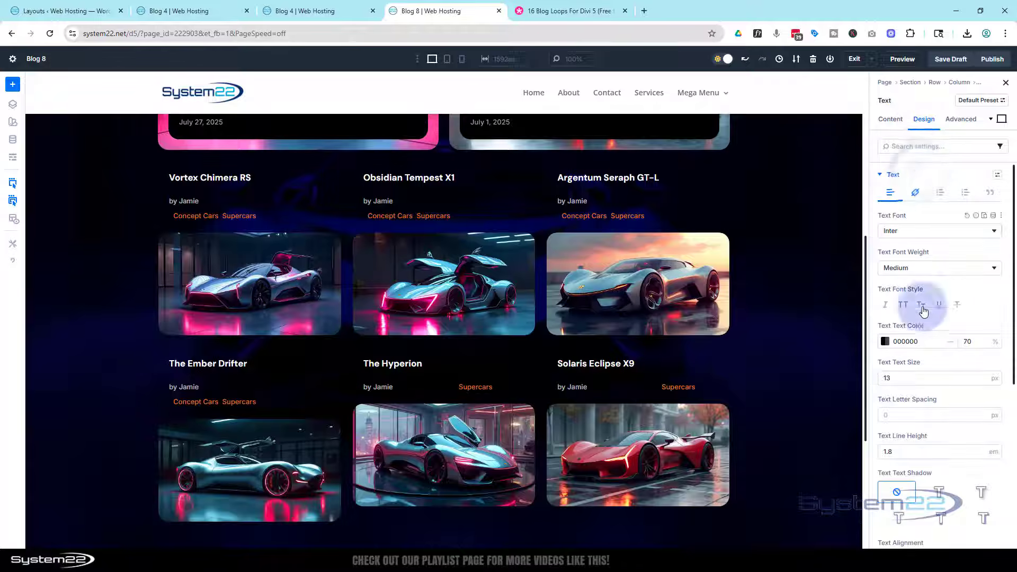
{"action": "left_click", "coordinate": [885, 343]}
{"action": "left_click_drag", "start_coordinate": [758, 307], "coordinate": [728, 287]}
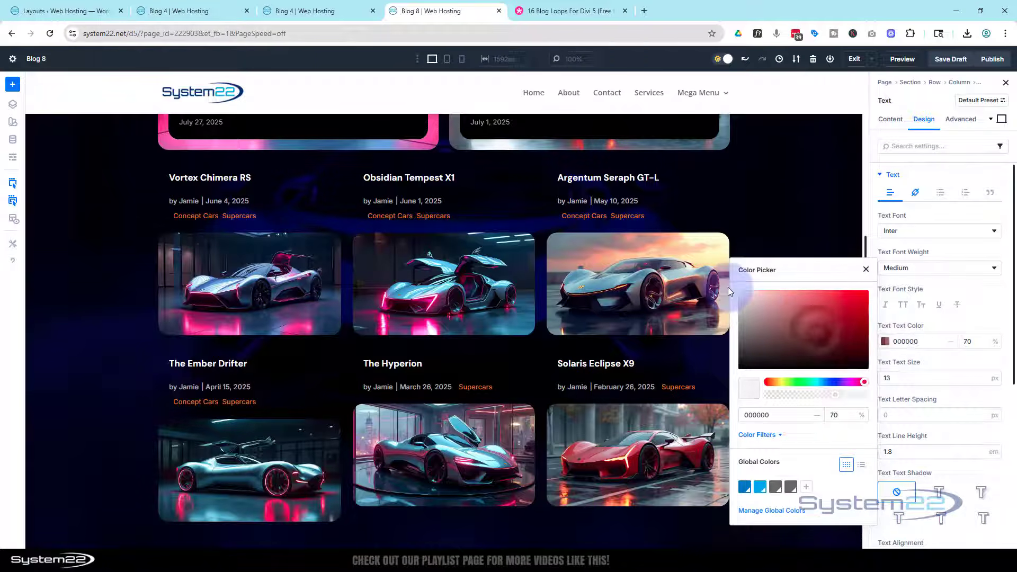
{"action": "left_click", "coordinate": [736, 219]}
Copy the background colour attributes of the blog section.
{"action": "scroll", "coordinate": [765, 209], "scroll_direction": "down", "scroll_amount": 4}
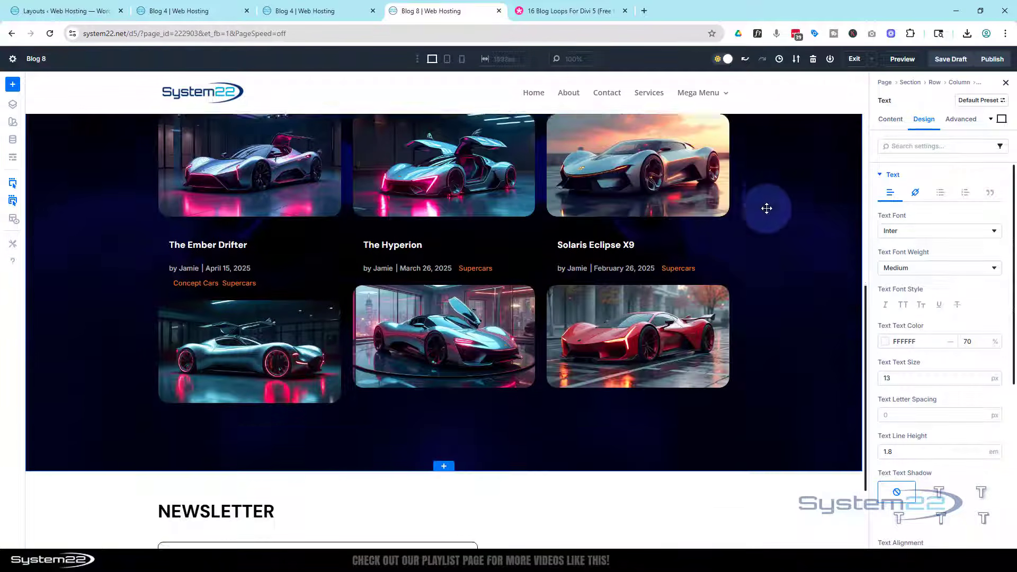
{"action": "scroll", "coordinate": [767, 208], "scroll_direction": "down", "scroll_amount": 1}
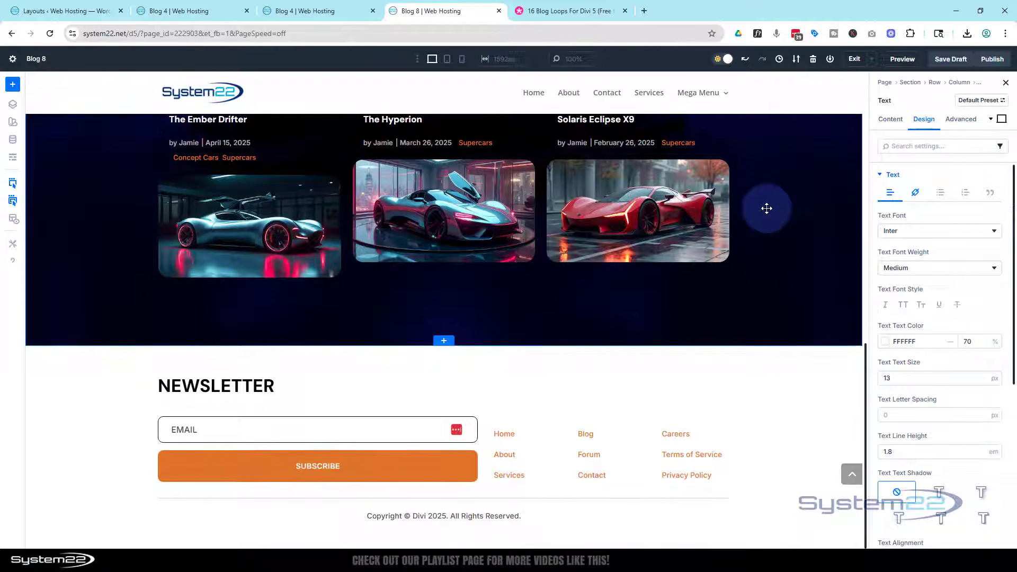
{"action": "scroll", "coordinate": [766, 208], "scroll_direction": "up", "scroll_amount": 10}
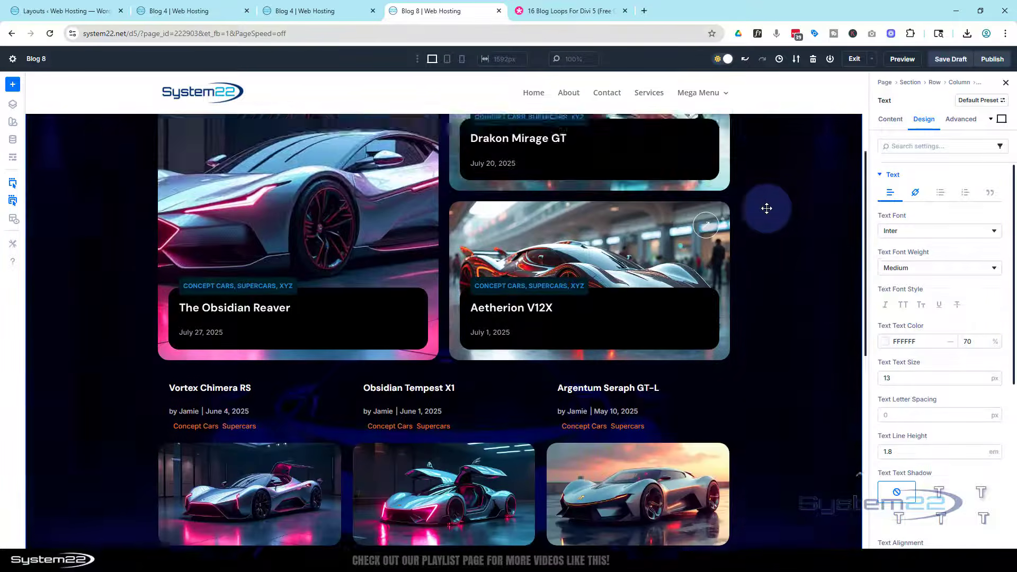
{"action": "scroll", "coordinate": [767, 209], "scroll_direction": "down", "scroll_amount": 10}
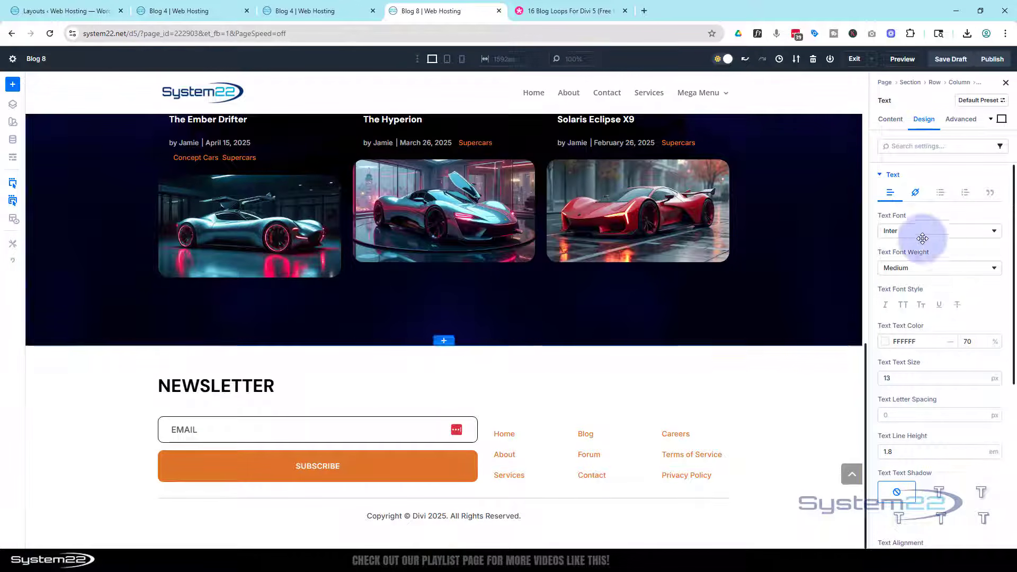
{"action": "left_click", "coordinate": [816, 200]}
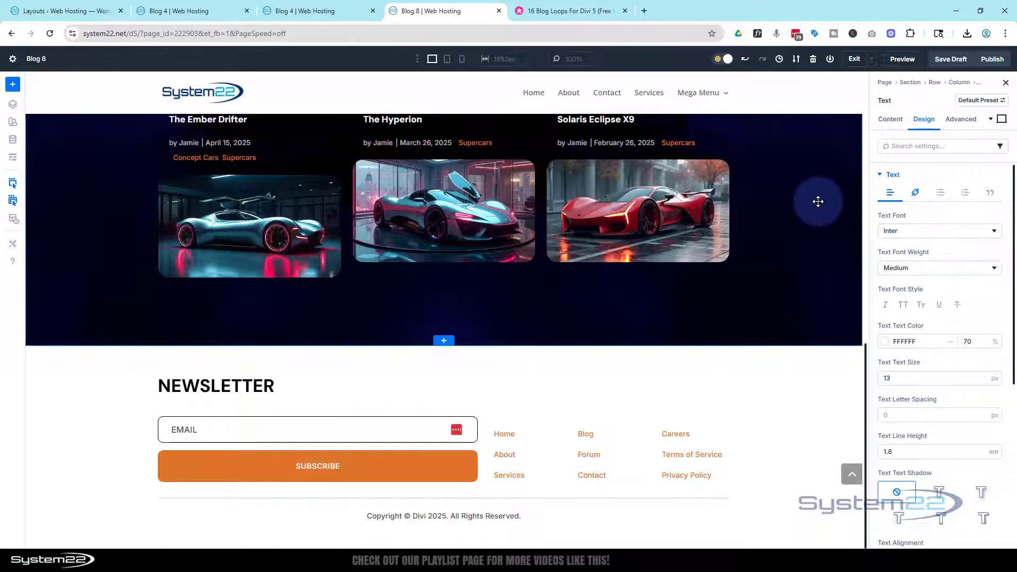
{"action": "left_click", "coordinate": [880, 198]}
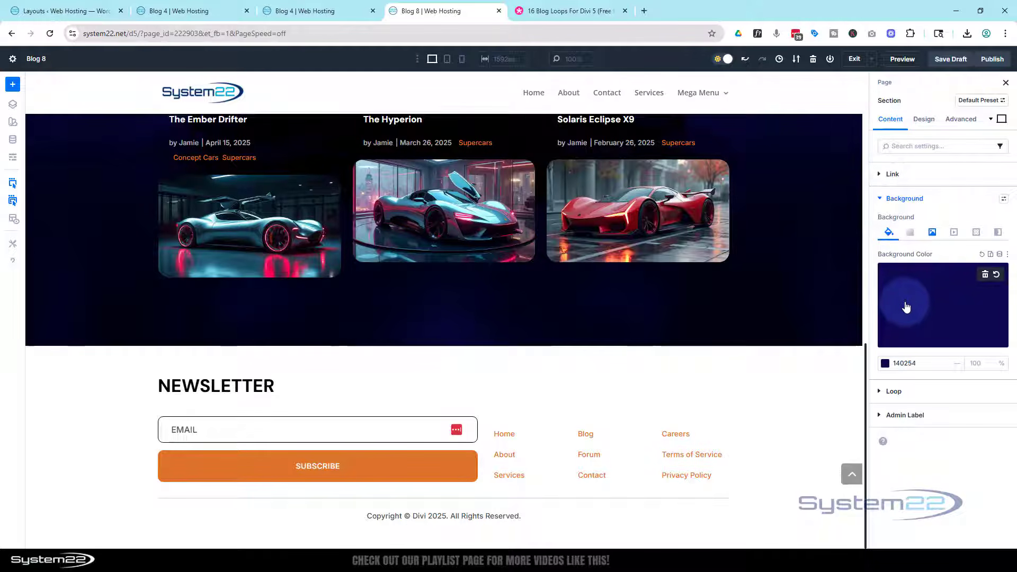
{"action": "right_click", "coordinate": [900, 257]}
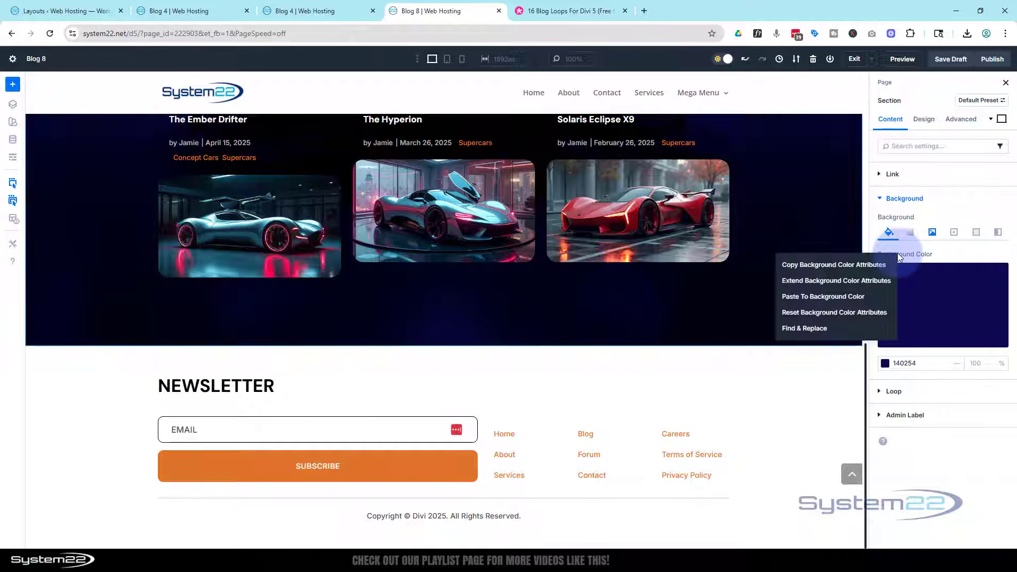
{"action": "left_click", "coordinate": [845, 264]}
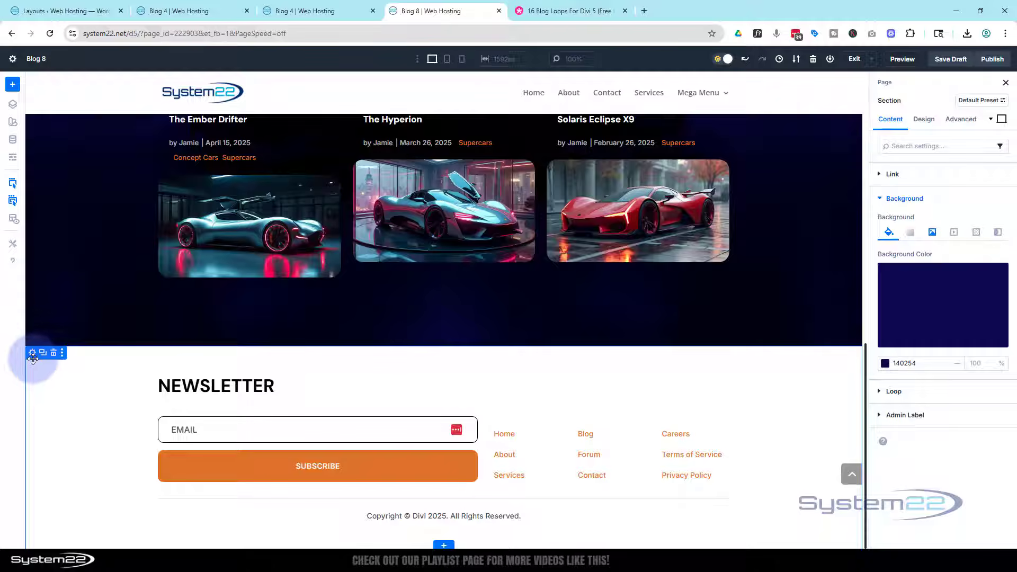
Paste the copied background colour, 140254, onto the newsletter section.
{"action": "left_click", "coordinate": [33, 359]}
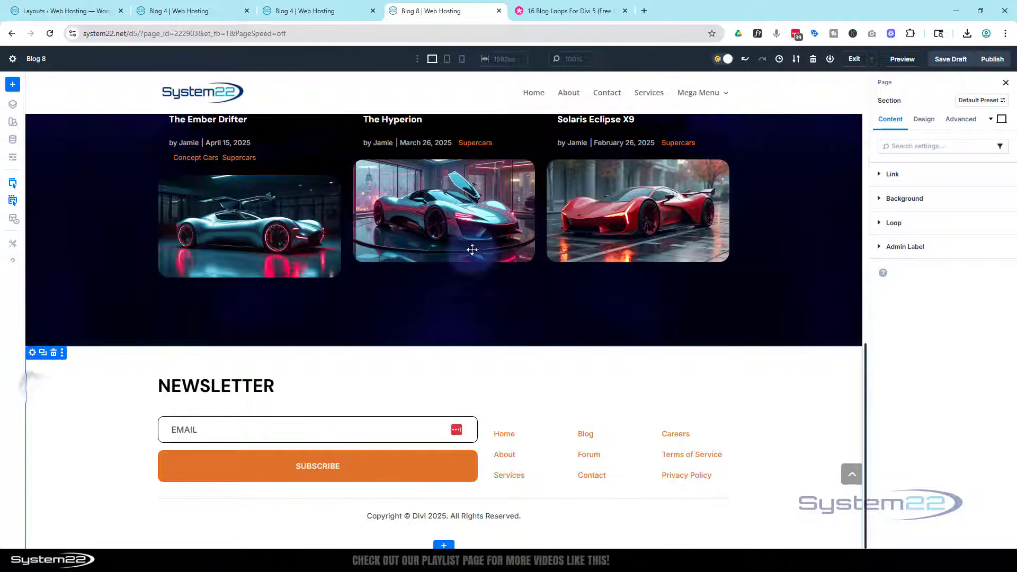
{"action": "left_click", "coordinate": [882, 200]}
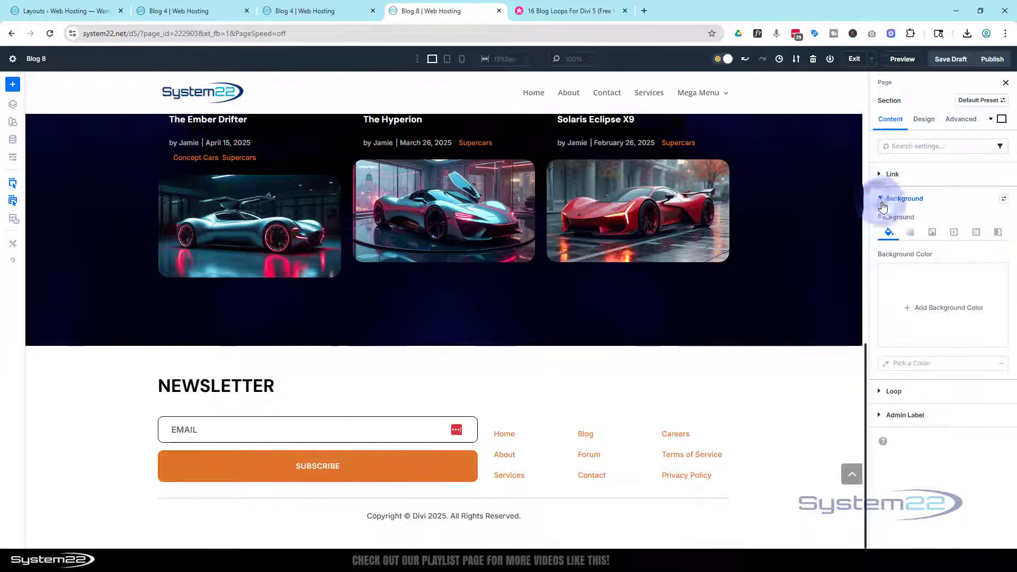
{"action": "right_click", "coordinate": [897, 360]}
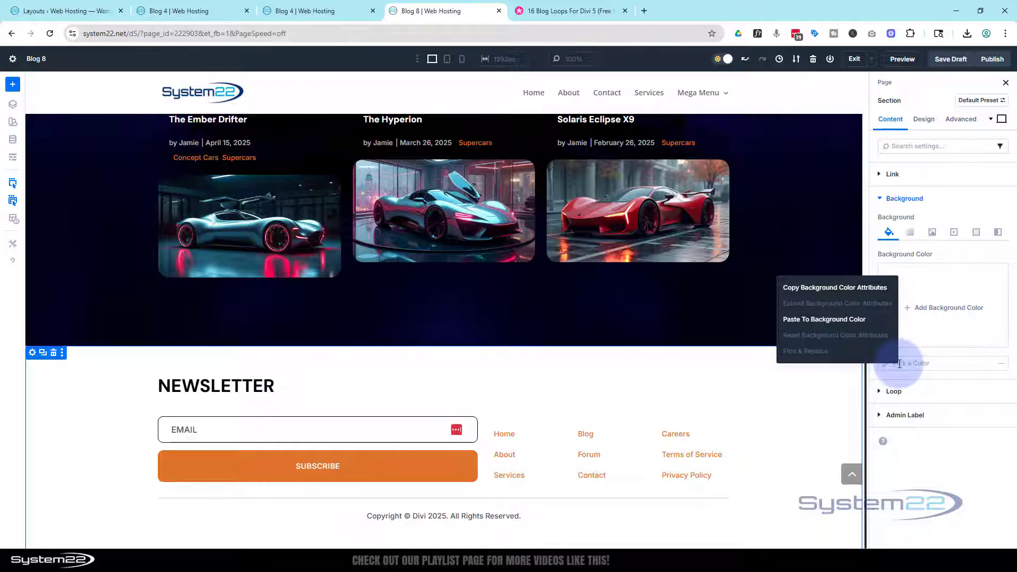
{"action": "left_click", "coordinate": [830, 320]}
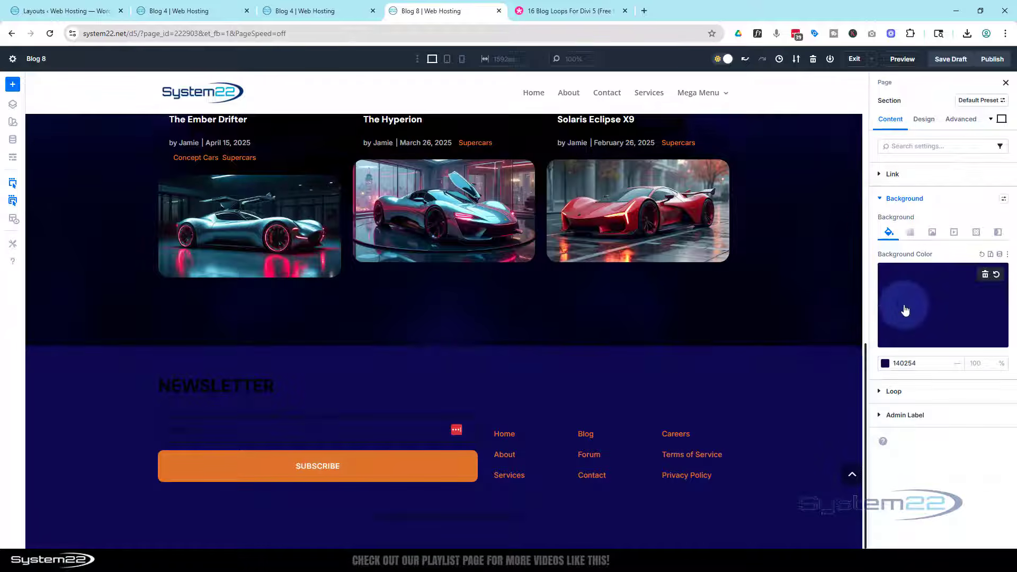
Darken the newsletter section's background colour to 080023.
{"action": "left_click", "coordinate": [903, 308]}
{"action": "left_click", "coordinate": [863, 343]}
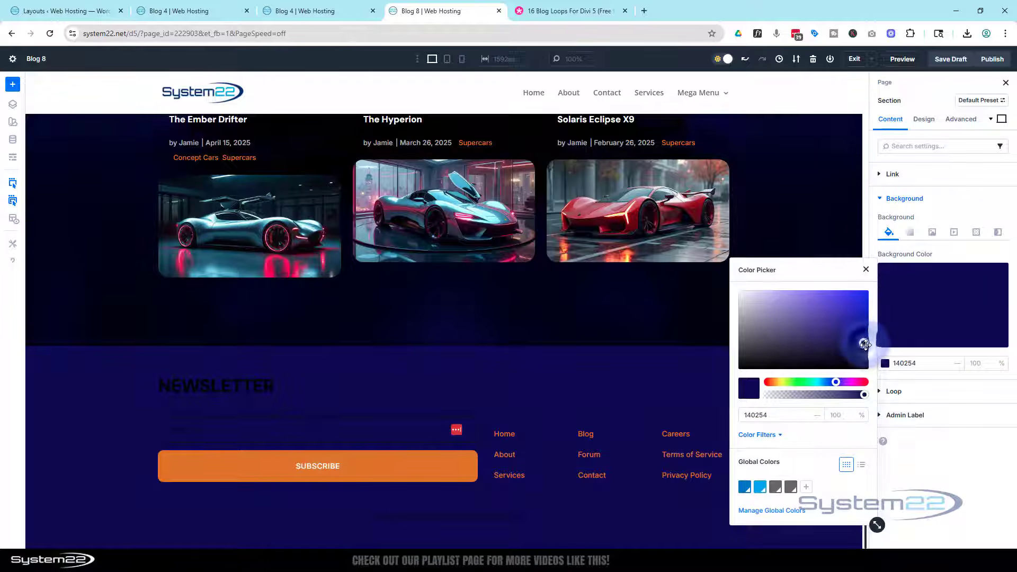
{"action": "left_click_drag", "start_coordinate": [864, 344], "coordinate": [867, 350]}
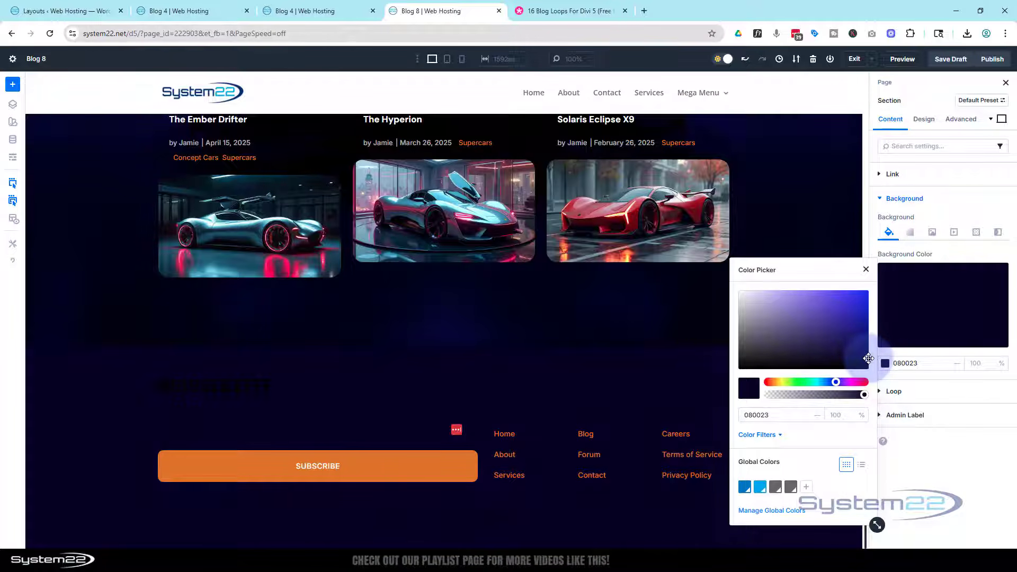
Set the newsletter Email Optin module's title text colour to white, FFFFFF.
{"action": "left_click", "coordinate": [866, 269]}
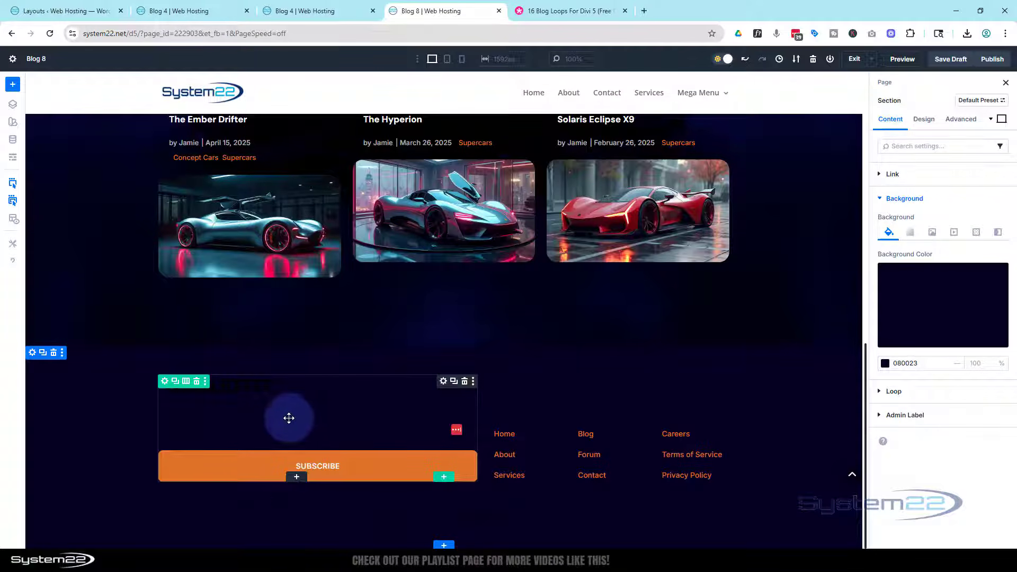
{"action": "left_click", "coordinate": [289, 418]}
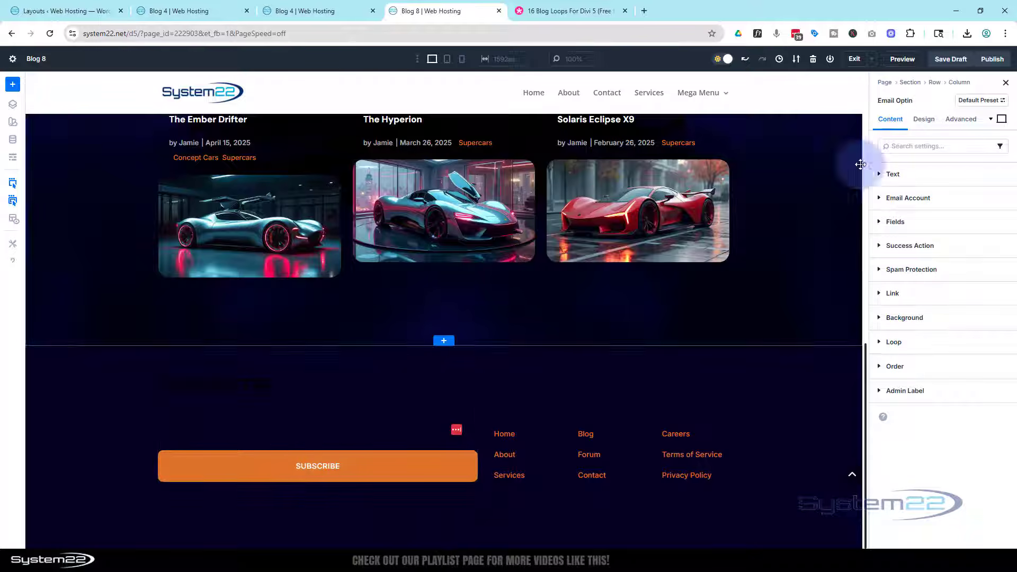
{"action": "left_click", "coordinate": [923, 119]}
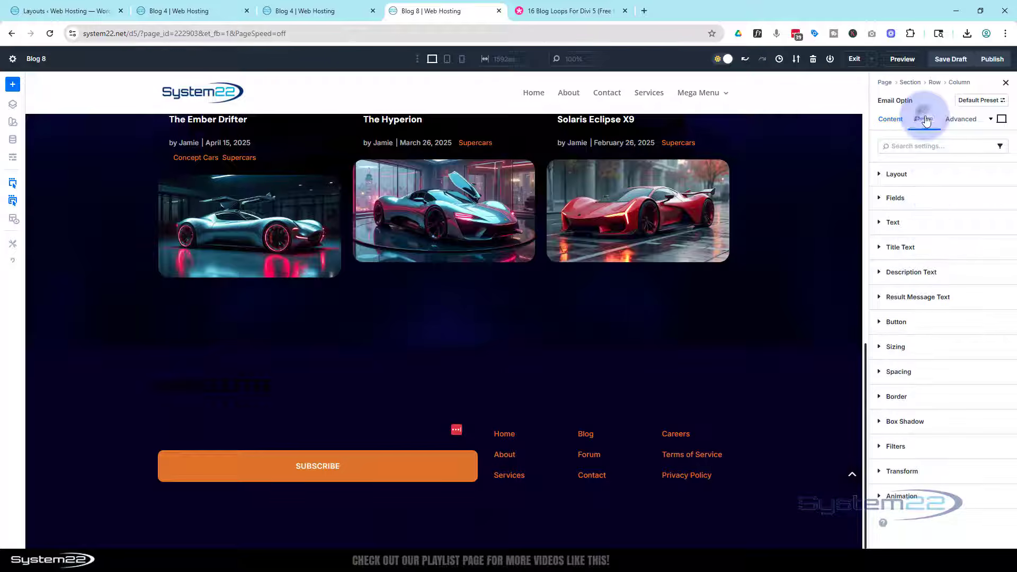
{"action": "left_click", "coordinate": [912, 247]}
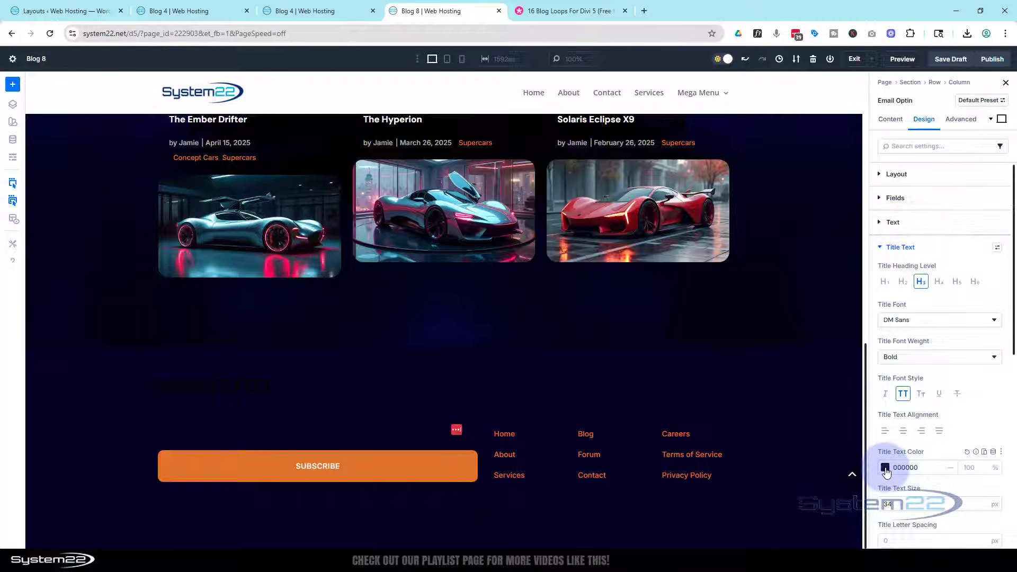
{"action": "left_click", "coordinate": [885, 468]}
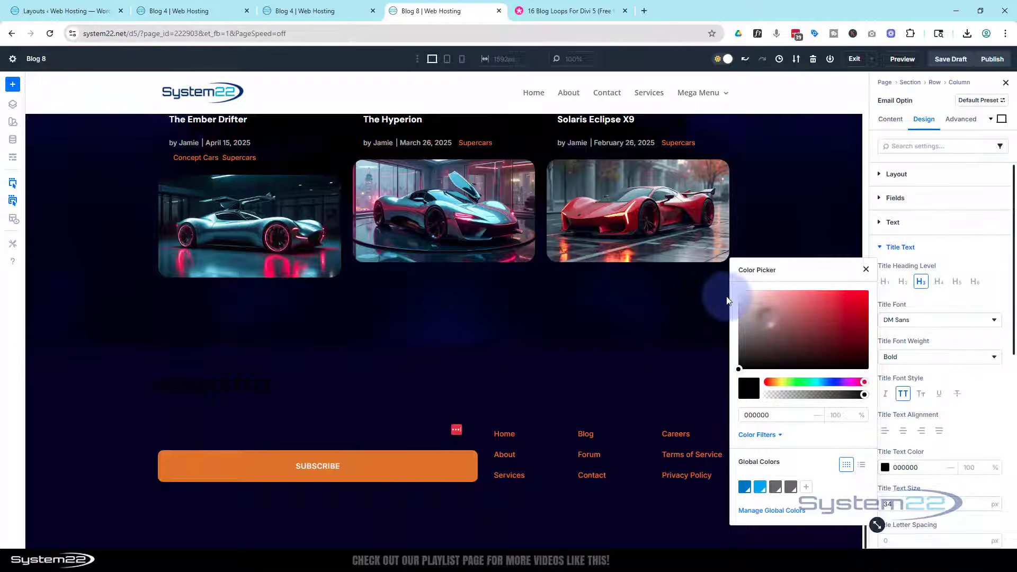
{"action": "left_click", "coordinate": [742, 293]}
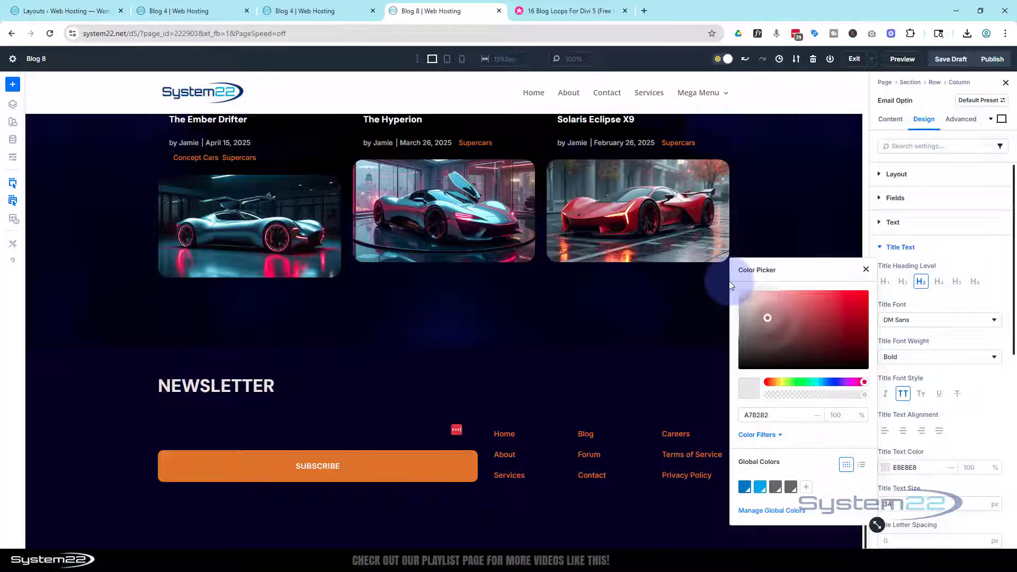
{"action": "left_click", "coordinate": [335, 431]}
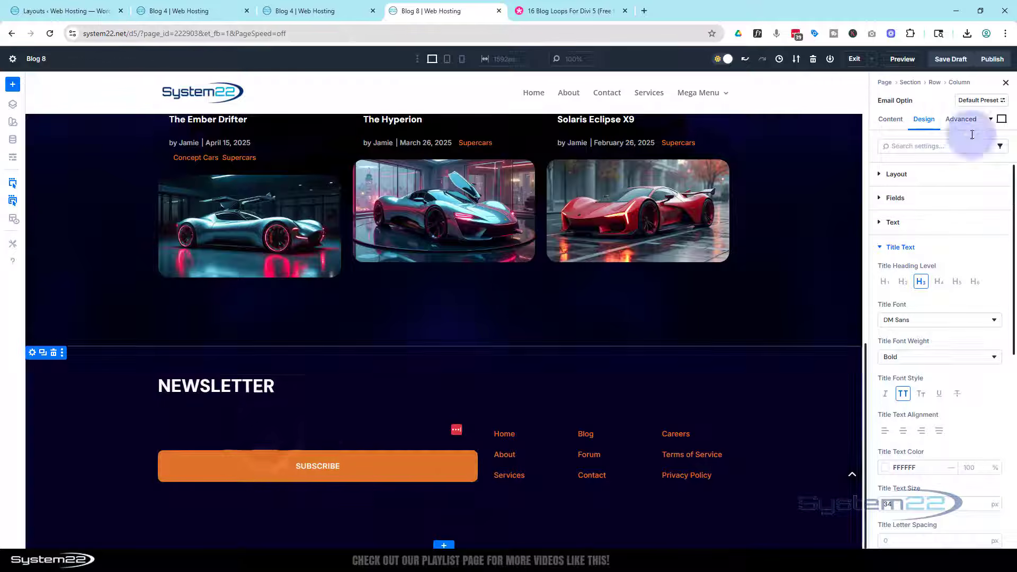
Set the border colour of the newsletter form's email field to white, FFFFFF.
{"action": "left_click", "coordinate": [881, 200]}
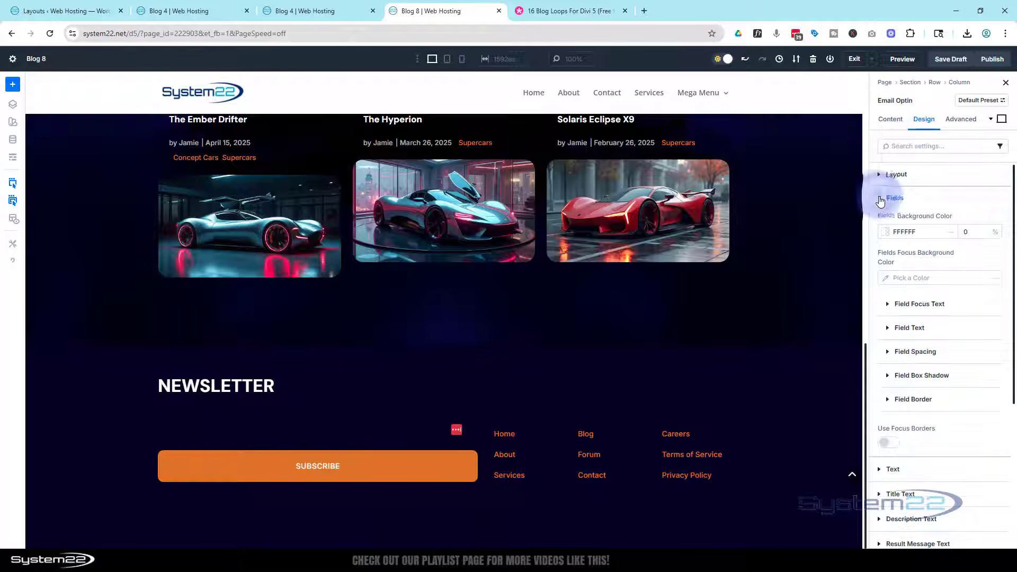
{"action": "left_click", "coordinate": [885, 398]}
{"action": "scroll", "coordinate": [899, 397], "scroll_direction": "down", "scroll_amount": 4}
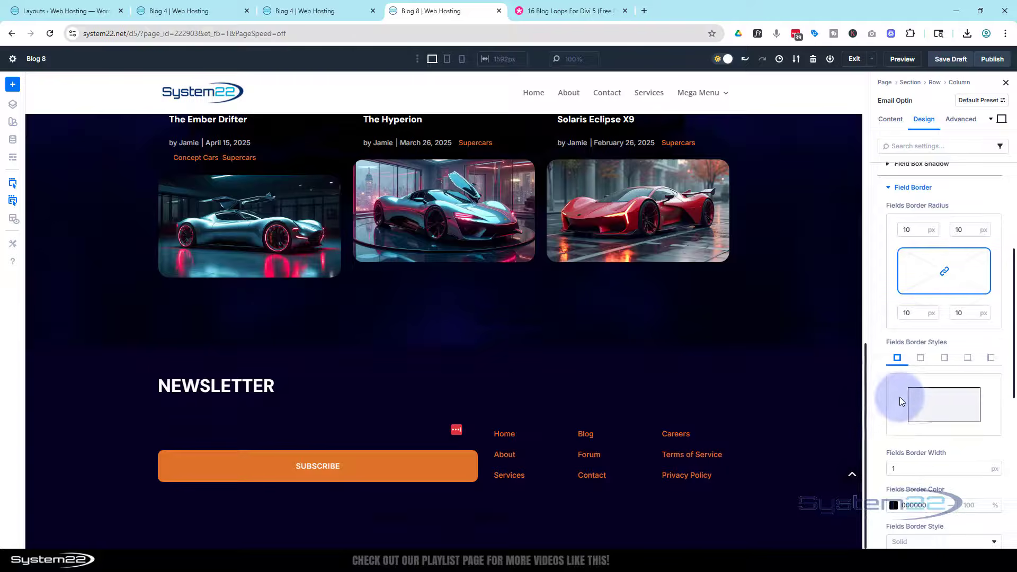
{"action": "left_click", "coordinate": [894, 506]}
{"action": "left_click_drag", "start_coordinate": [752, 299], "coordinate": [734, 279]}
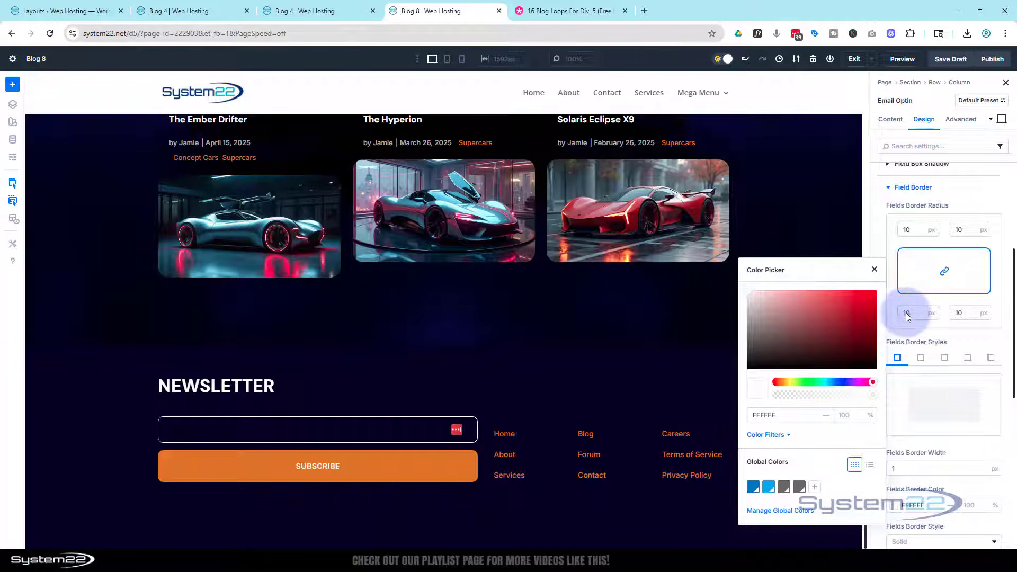
{"action": "left_click", "coordinate": [978, 202]}
Set the text colour of the newsletter form's email field to white, FFFFFF.
{"action": "scroll", "coordinate": [933, 318], "scroll_direction": "up", "scroll_amount": 3}
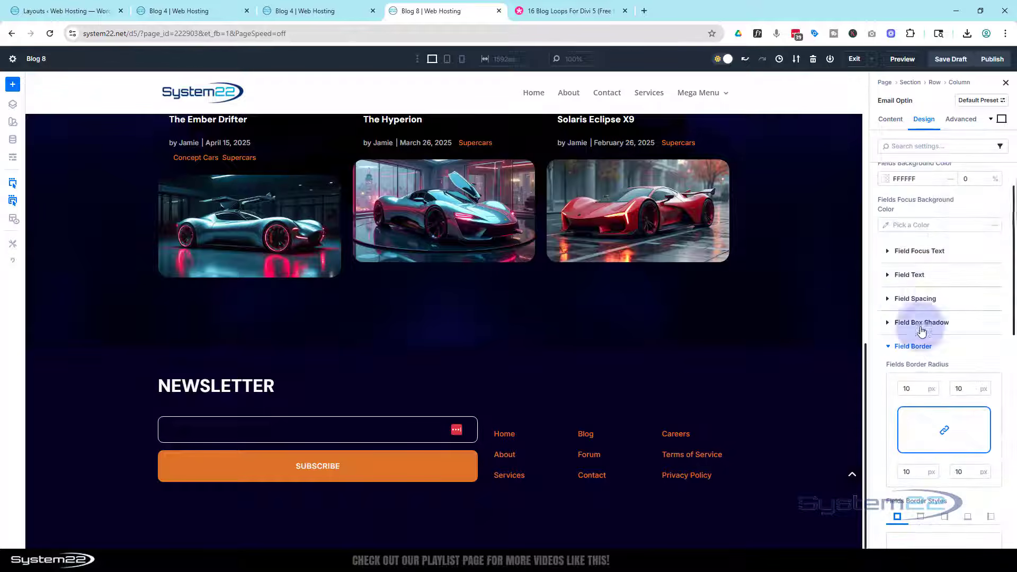
{"action": "left_click", "coordinate": [889, 276]}
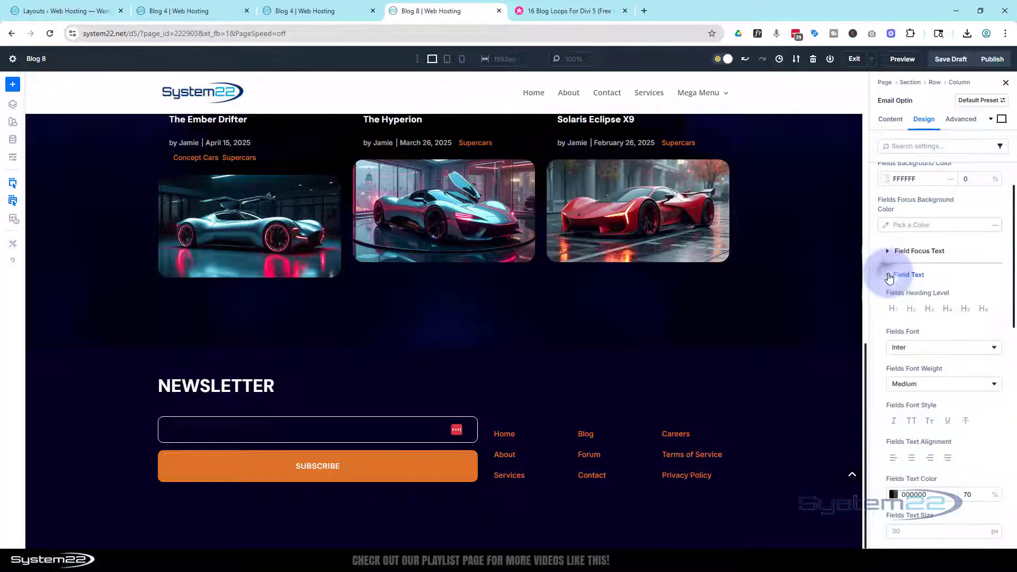
{"action": "scroll", "coordinate": [927, 297], "scroll_direction": "down", "scroll_amount": 2}
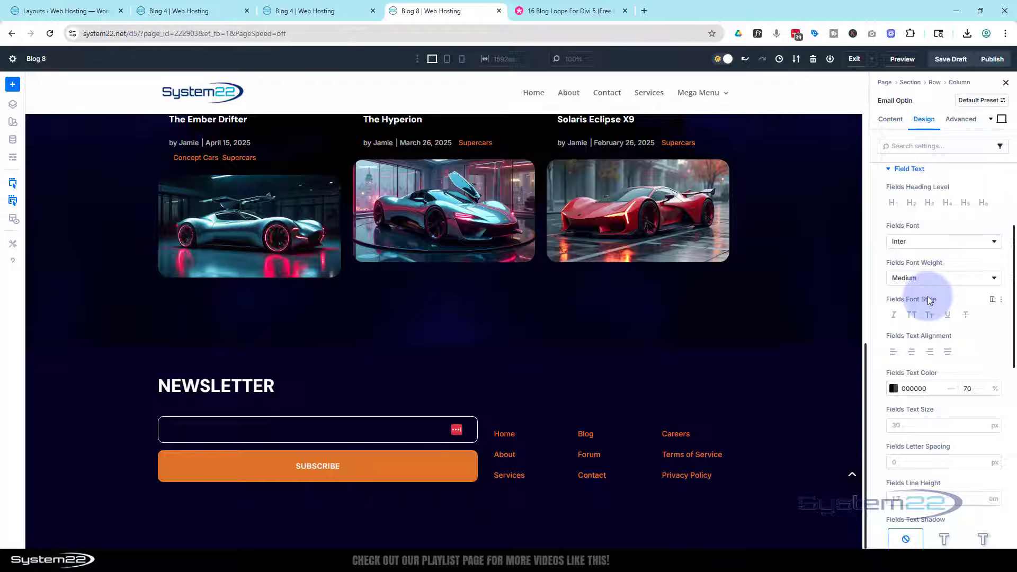
{"action": "left_click", "coordinate": [894, 389]}
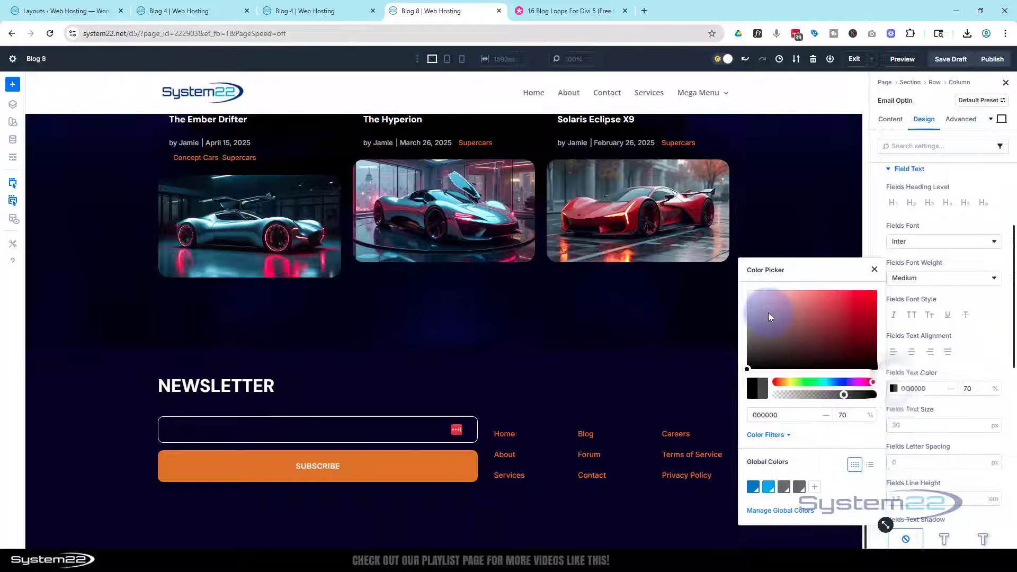
{"action": "left_click_drag", "start_coordinate": [768, 313], "coordinate": [746, 283]}
{"action": "left_click", "coordinate": [875, 270]}
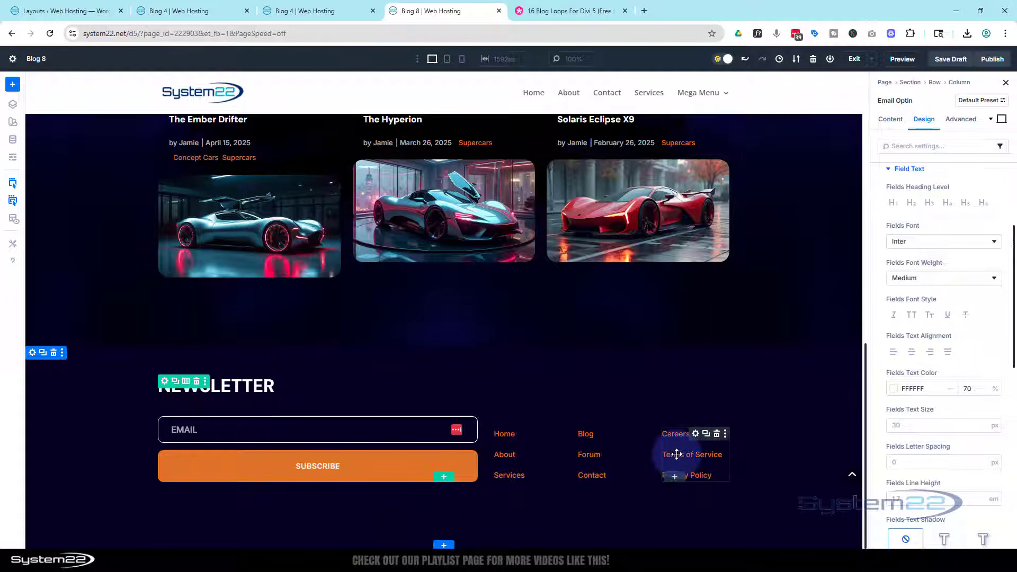
Save the Blog 8 page as a draft and open its preview.
{"action": "scroll", "coordinate": [474, 370], "scroll_direction": "up", "scroll_amount": 10}
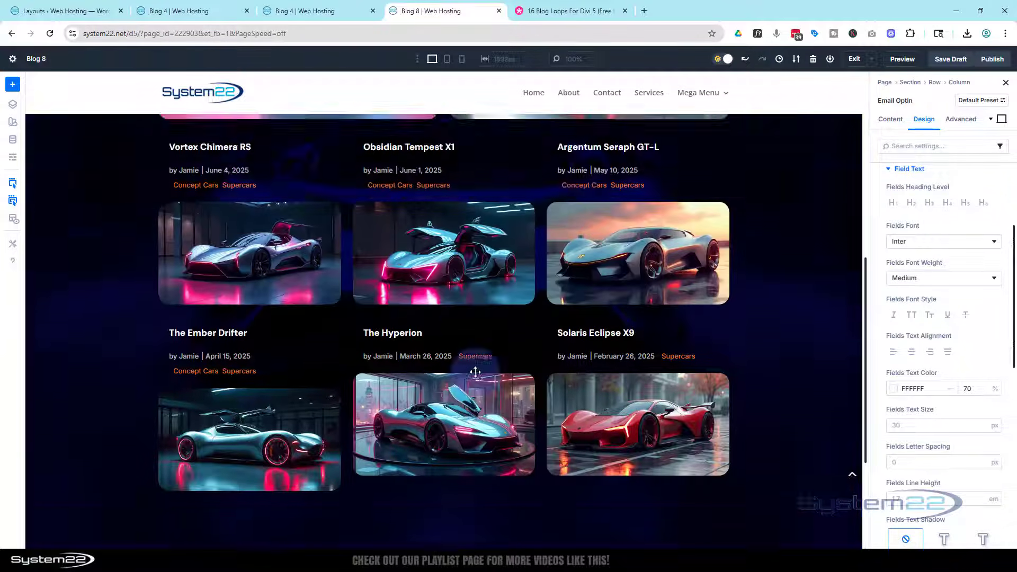
{"action": "scroll", "coordinate": [475, 372], "scroll_direction": "up", "scroll_amount": 1}
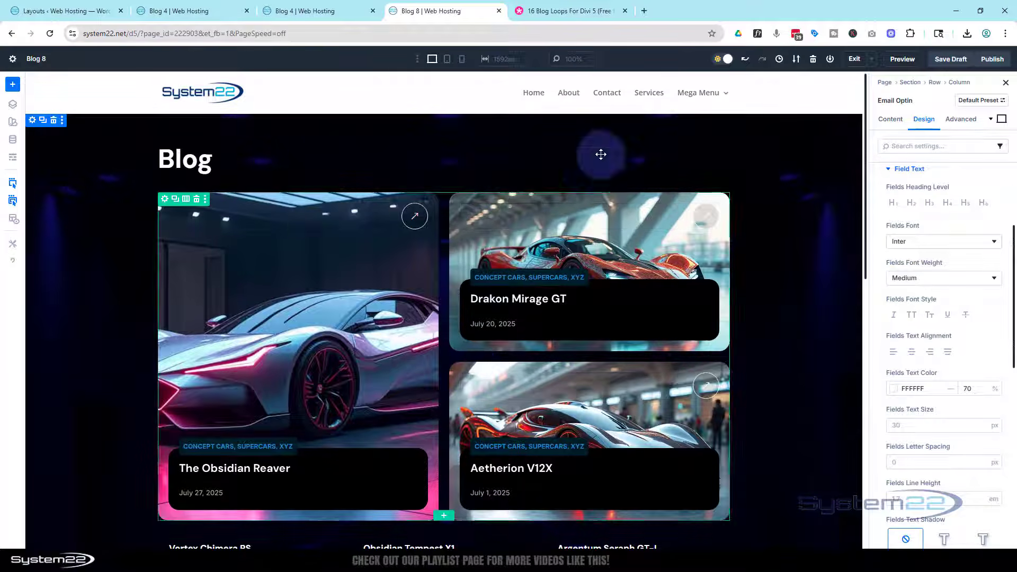
{"action": "left_click", "coordinate": [950, 62]}
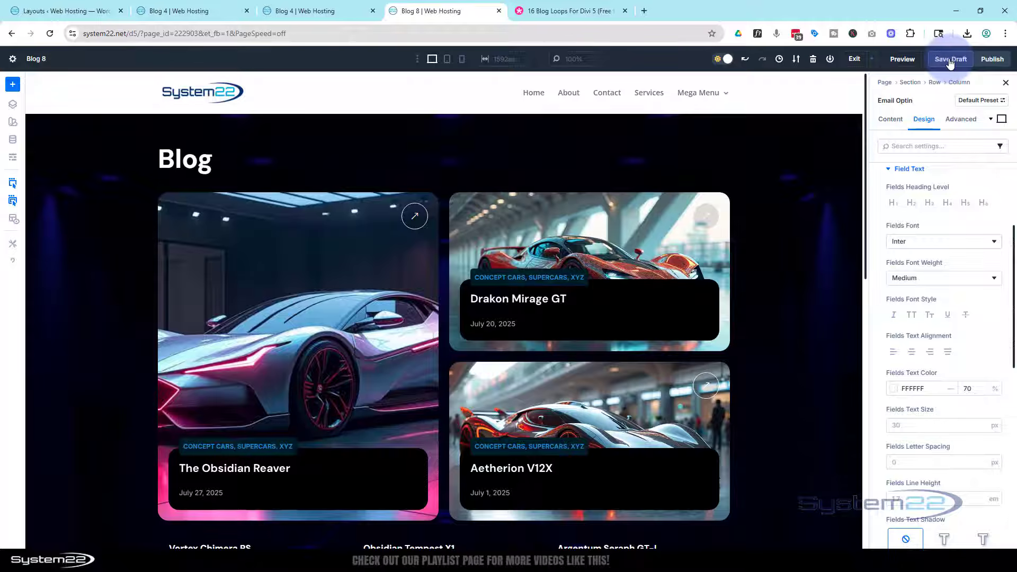
{"action": "left_click", "coordinate": [904, 60]}
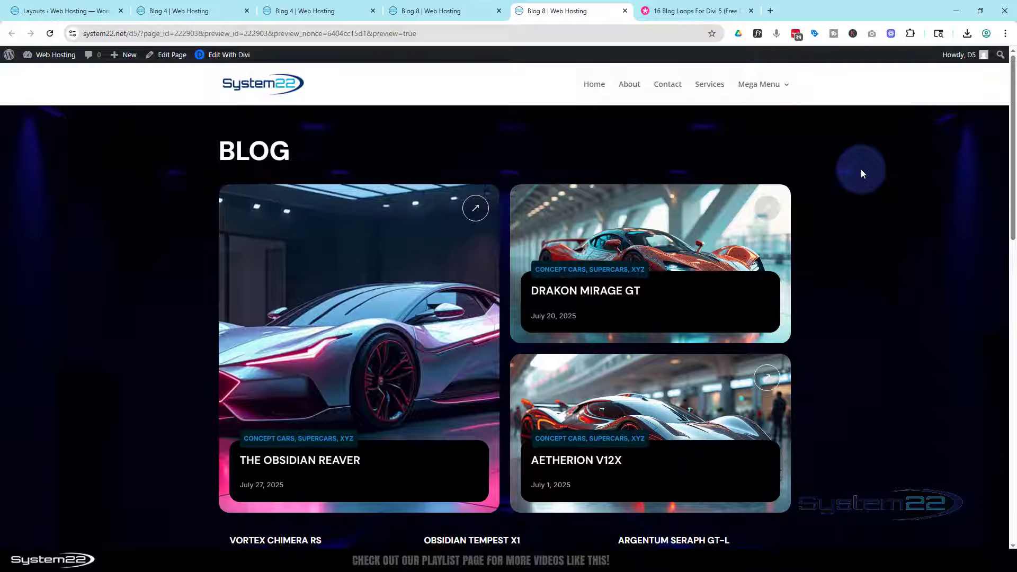
Examine the Blog 8 preview from the blog heading through the post grid to the newsletter and site footer.
{"action": "scroll", "coordinate": [861, 173], "scroll_direction": "down", "scroll_amount": 2}
{"action": "scroll", "coordinate": [861, 172], "scroll_direction": "down", "scroll_amount": 4}
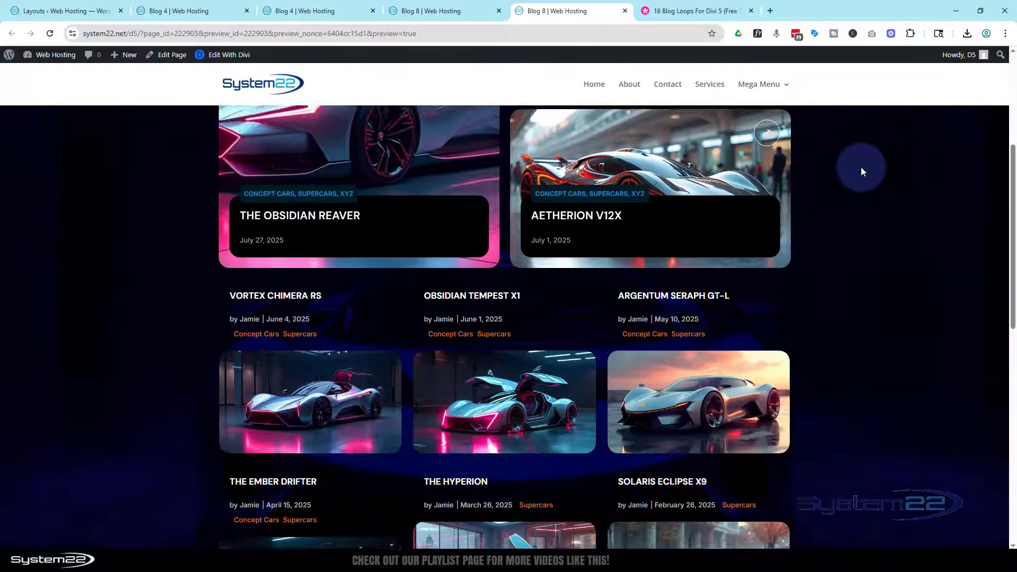
{"action": "scroll", "coordinate": [861, 171], "scroll_direction": "down", "scroll_amount": 4}
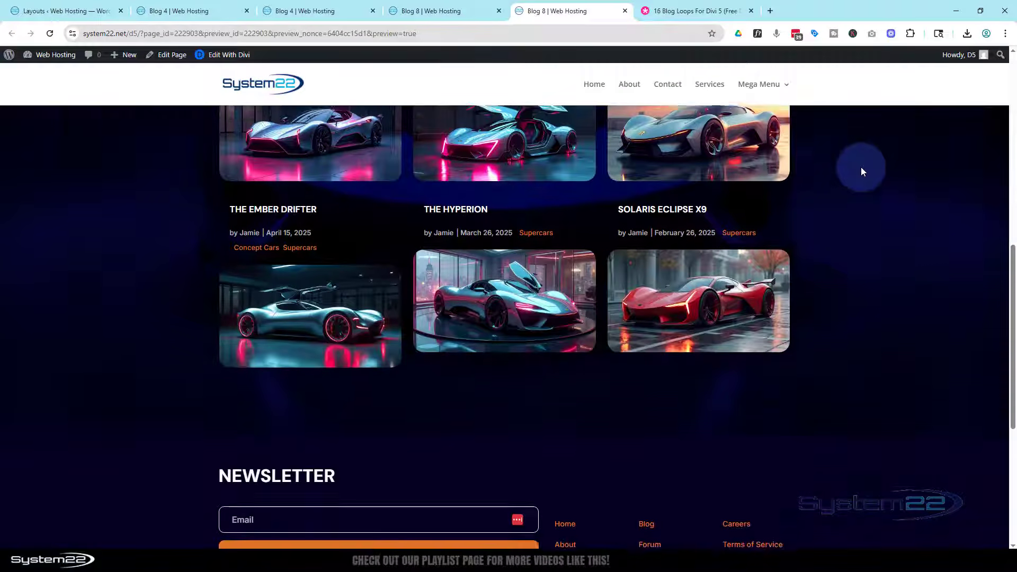
{"action": "scroll", "coordinate": [860, 167], "scroll_direction": "down", "scroll_amount": 1}
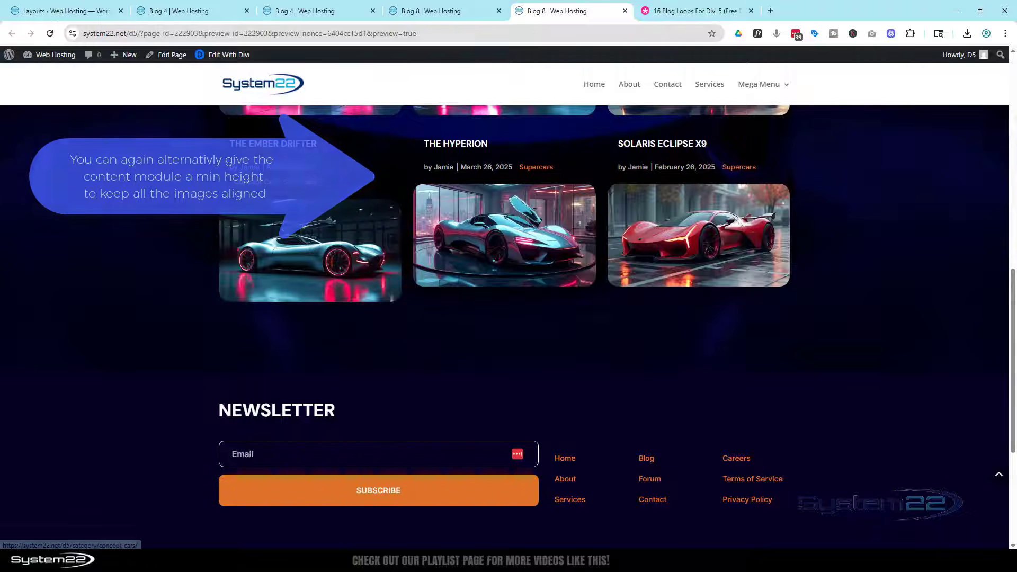
{"action": "scroll", "coordinate": [405, 170], "scroll_direction": "down", "scroll_amount": 2}
{"action": "scroll", "coordinate": [404, 170], "scroll_direction": "down", "scroll_amount": 2}
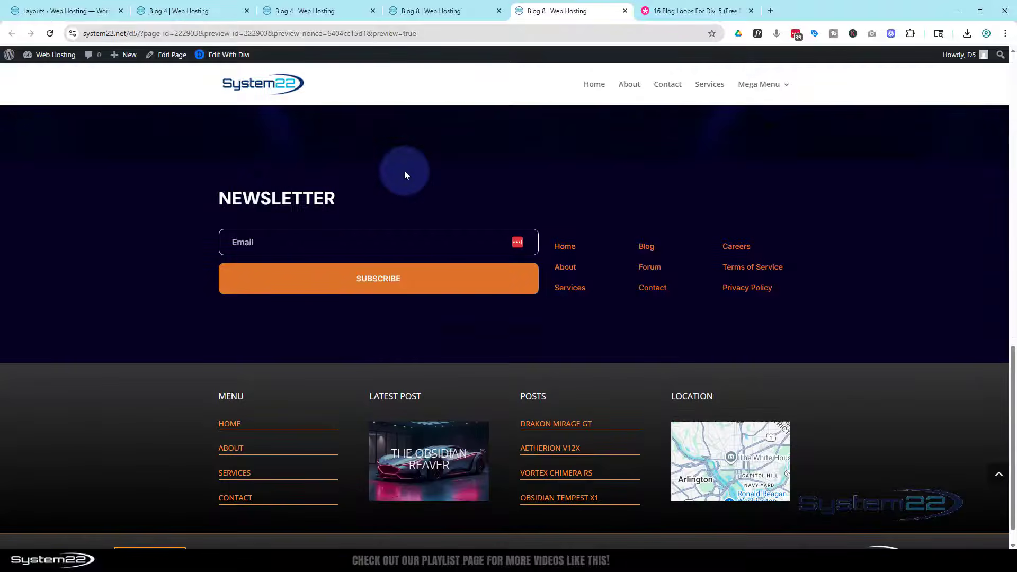
{"action": "scroll", "coordinate": [405, 171], "scroll_direction": "up", "scroll_amount": 15}
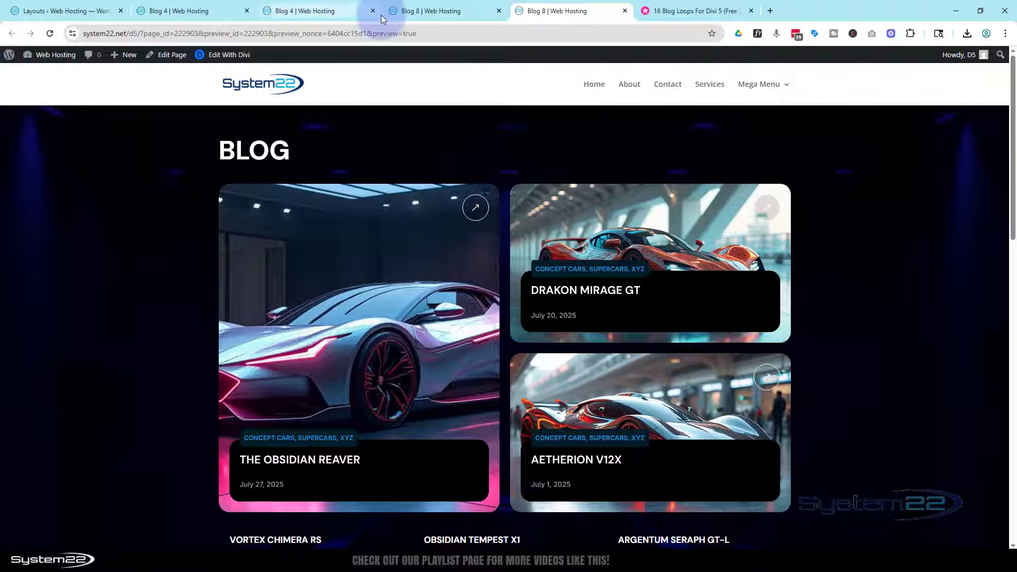
Review the Blog 4 preview's post cards, newsletter and footer, and go to the 16 Blog Loops For Divi 5 article.
{"action": "left_click", "coordinate": [330, 11]}
{"action": "scroll", "coordinate": [201, 218], "scroll_direction": "down", "scroll_amount": 13}
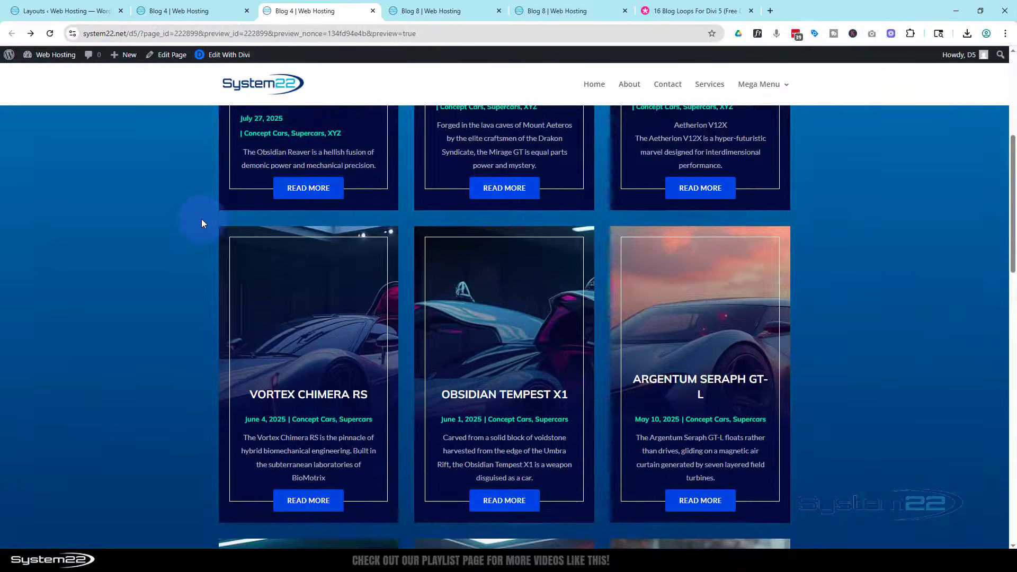
{"action": "scroll", "coordinate": [201, 219], "scroll_direction": "down", "scroll_amount": 8}
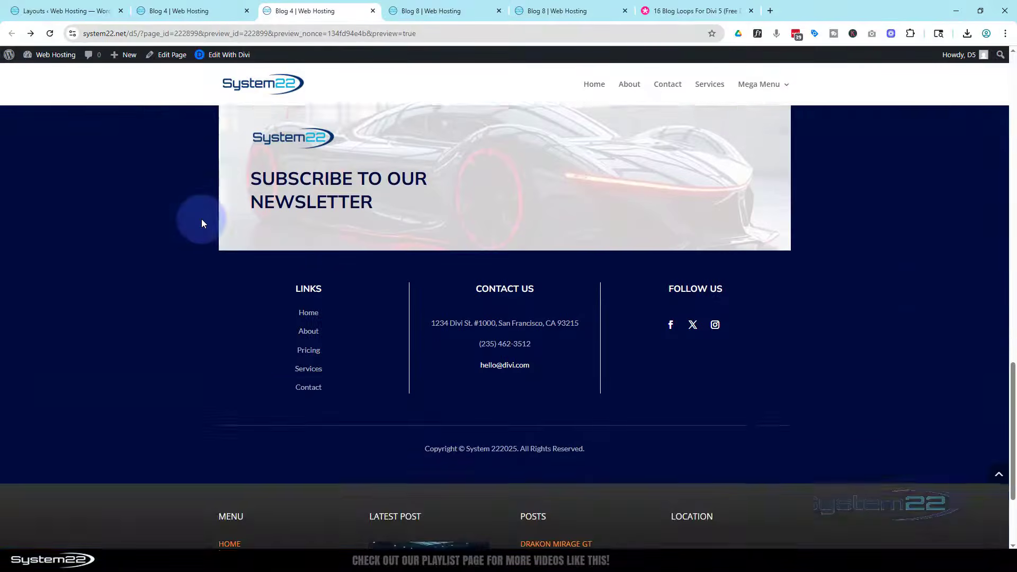
{"action": "scroll", "coordinate": [201, 218], "scroll_direction": "up", "scroll_amount": 6}
{"action": "scroll", "coordinate": [202, 218], "scroll_direction": "up", "scroll_amount": 14}
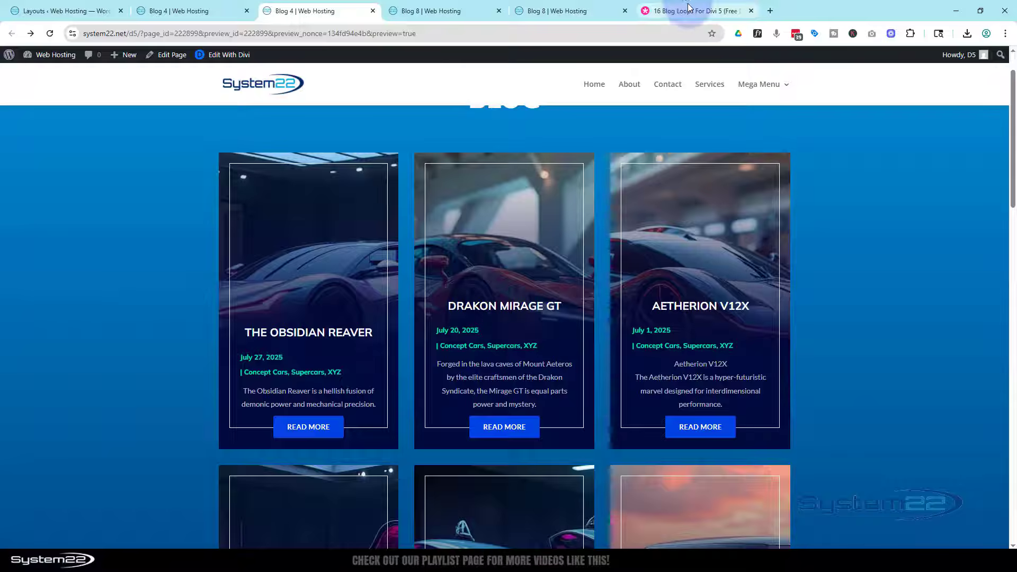
{"action": "left_click", "coordinate": [688, 7]}
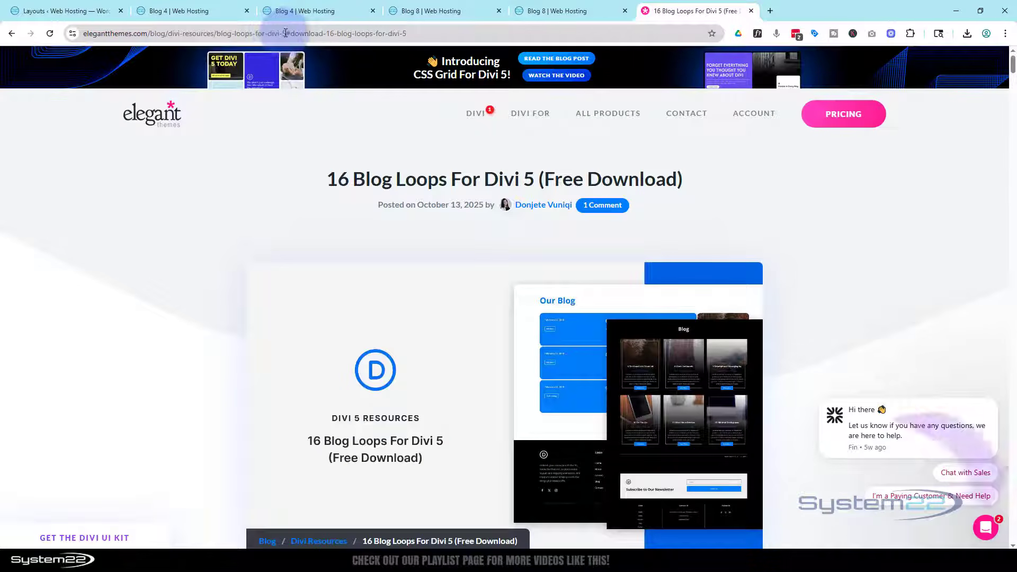
Compare the finished Blog 8 and Blog 4 previews once more and return to the 16 Blog Loops For Divi 5 article.
{"action": "left_click", "coordinate": [566, 11]}
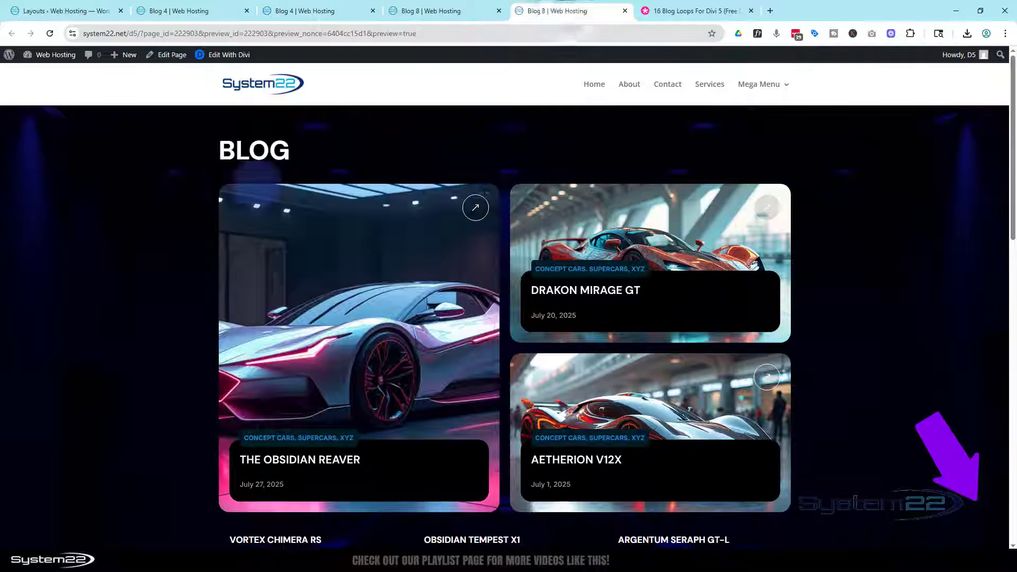
{"action": "scroll", "coordinate": [157, 249], "scroll_direction": "down", "scroll_amount": 7}
{"action": "scroll", "coordinate": [157, 247], "scroll_direction": "down", "scroll_amount": 4}
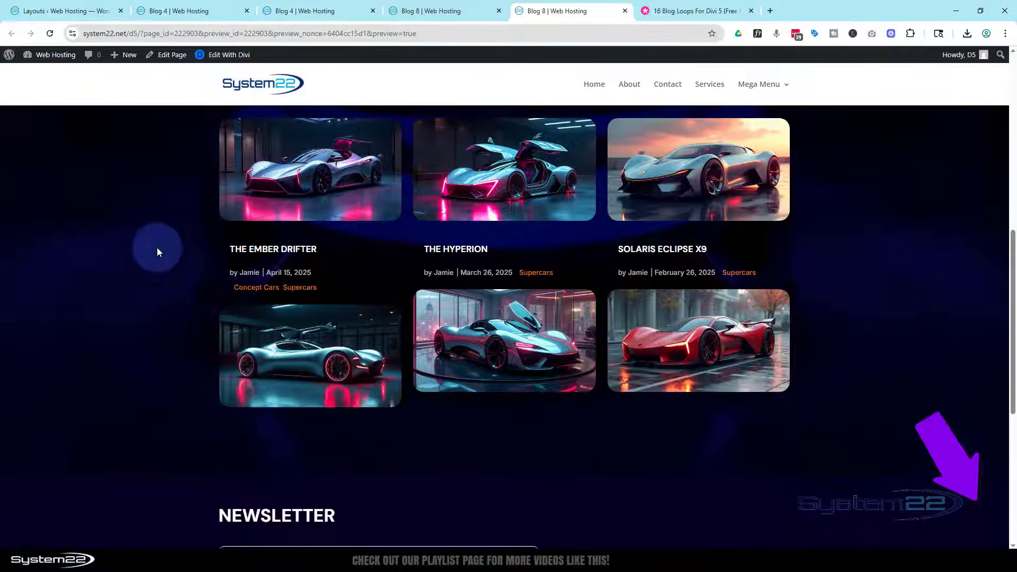
{"action": "scroll", "coordinate": [156, 247], "scroll_direction": "up", "scroll_amount": 3}
{"action": "scroll", "coordinate": [157, 246], "scroll_direction": "up", "scroll_amount": 8}
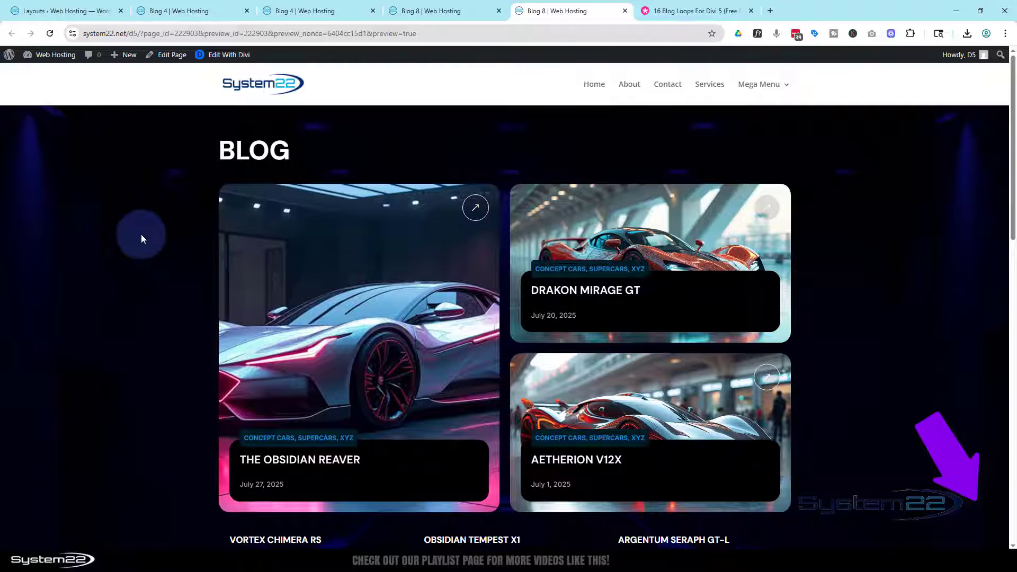
{"action": "left_click", "coordinate": [317, 11]}
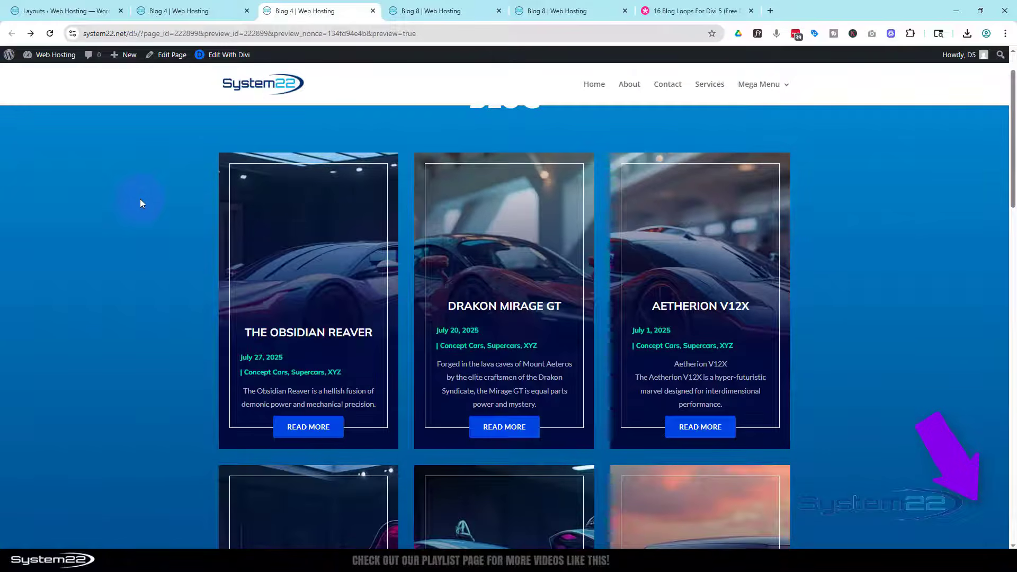
{"action": "scroll", "coordinate": [140, 199], "scroll_direction": "down", "scroll_amount": 6}
{"action": "scroll", "coordinate": [140, 198], "scroll_direction": "down", "scroll_amount": 10}
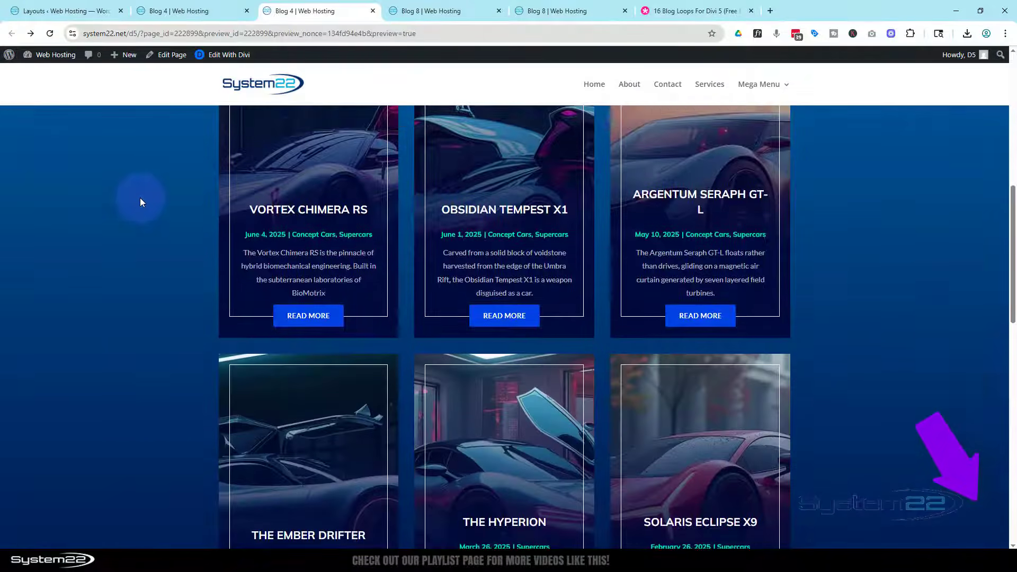
{"action": "scroll", "coordinate": [140, 201], "scroll_direction": "down", "scroll_amount": 4}
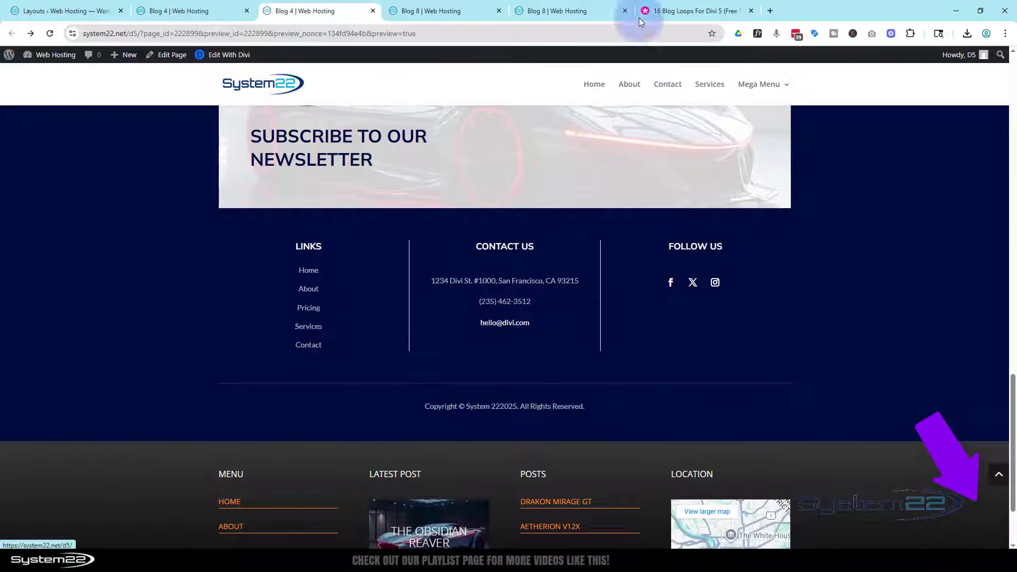
{"action": "left_click", "coordinate": [684, 11]}
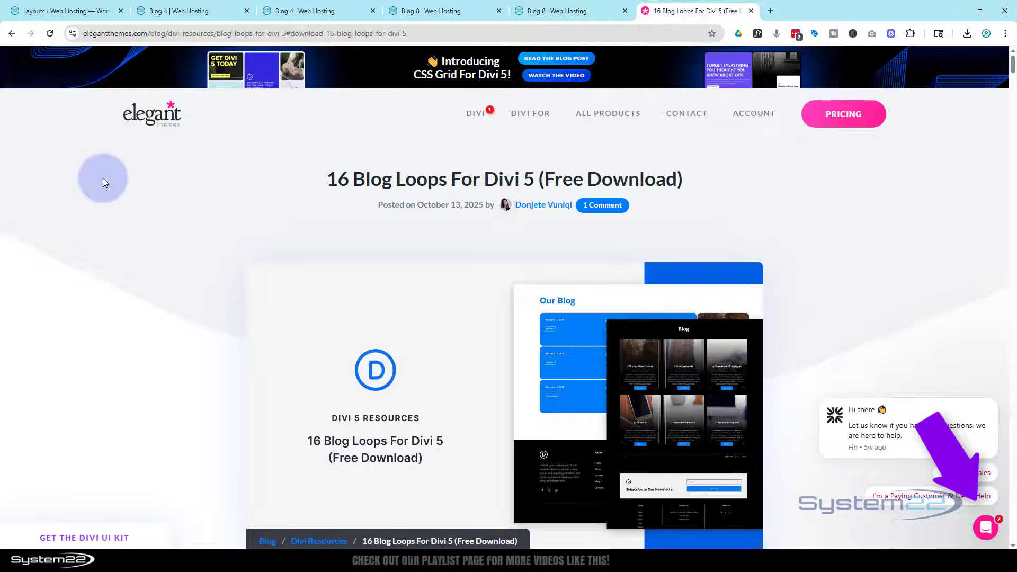